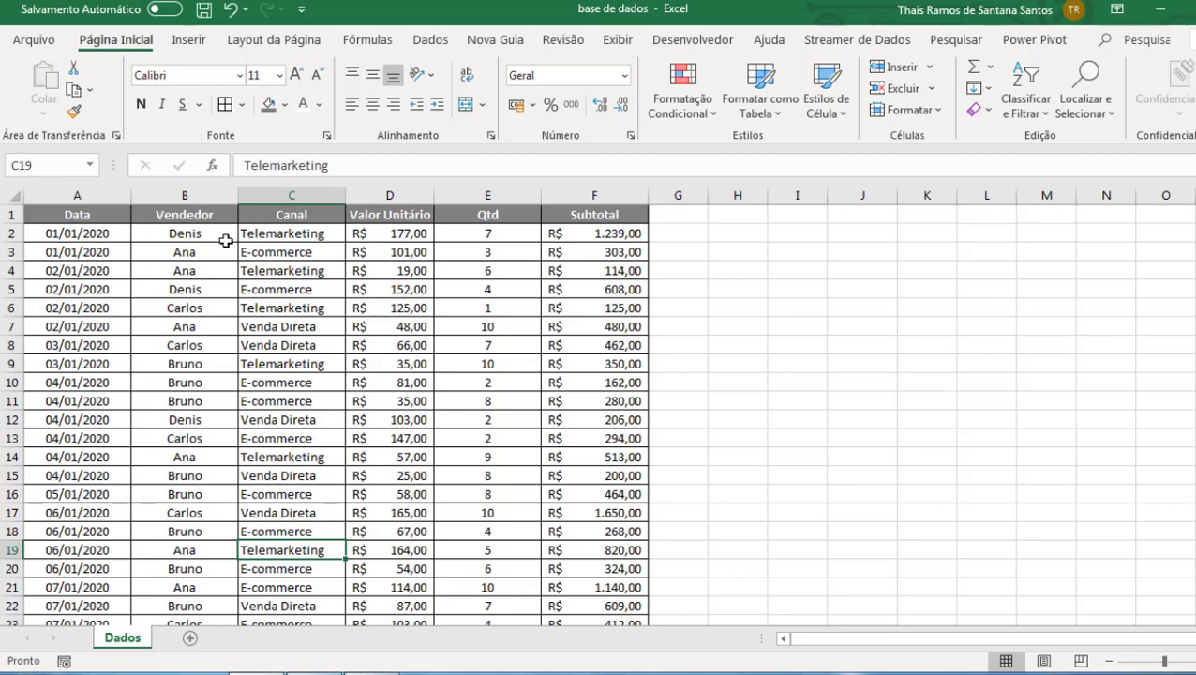
Convert the whole sales data range on the Dados sheet, from Data to Subtotal, into a table.
left_click(182, 266)
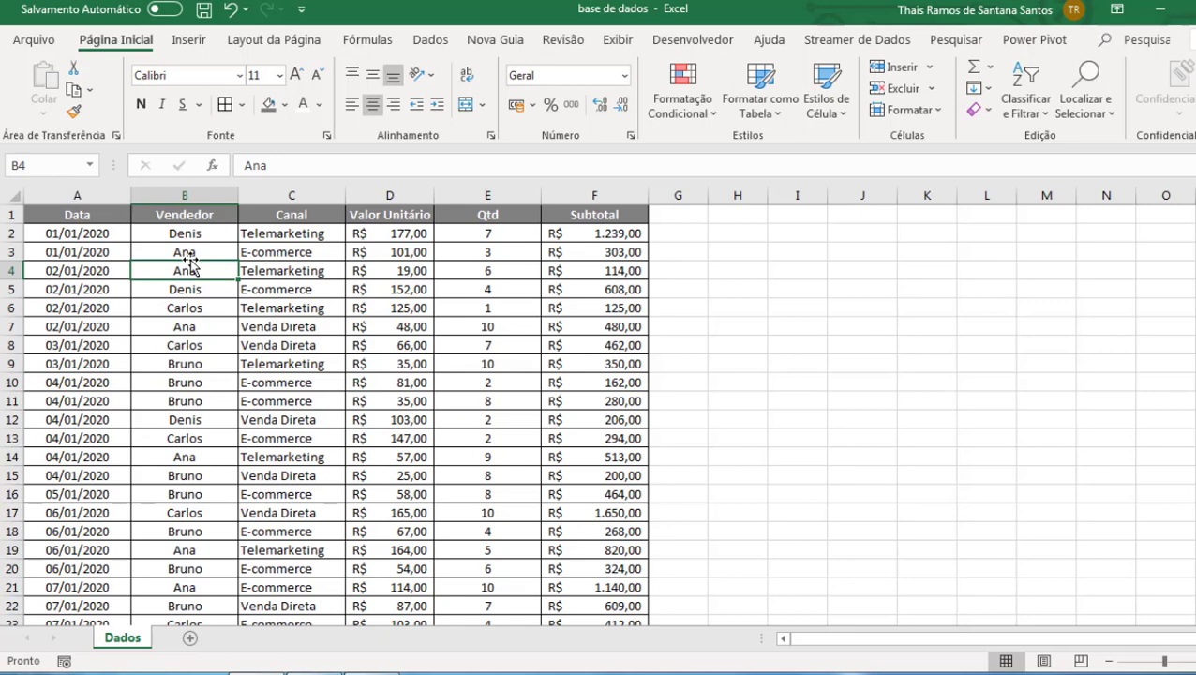
key("ctrl+a")
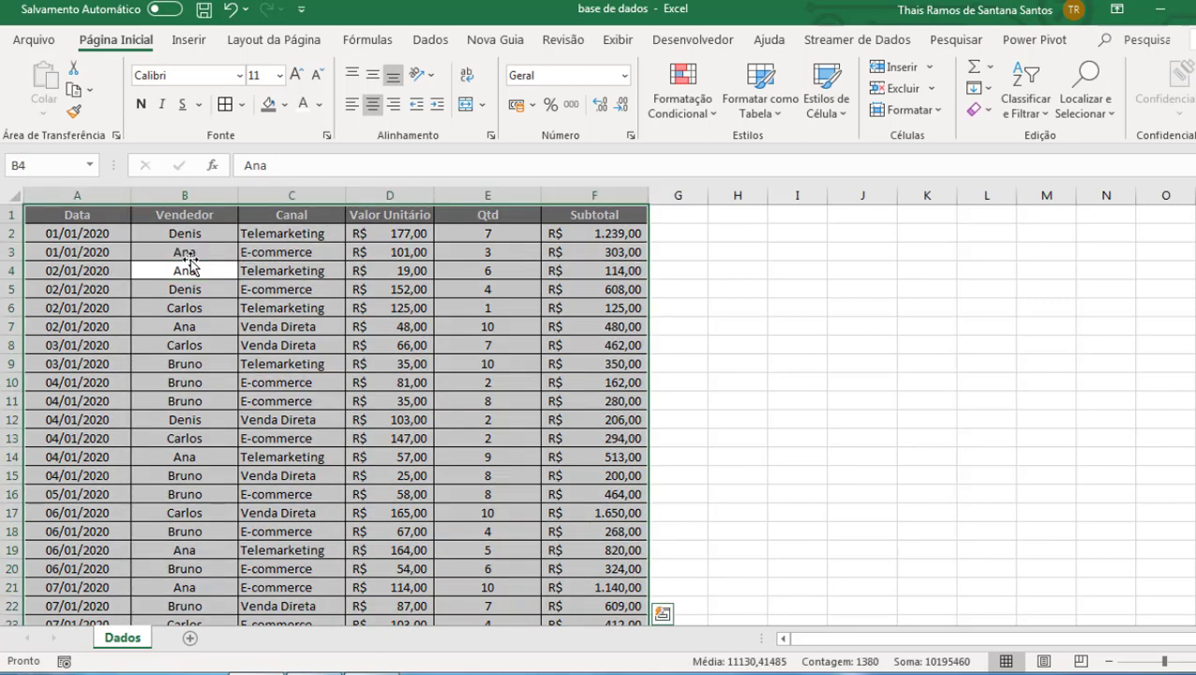
left_click(189, 39)
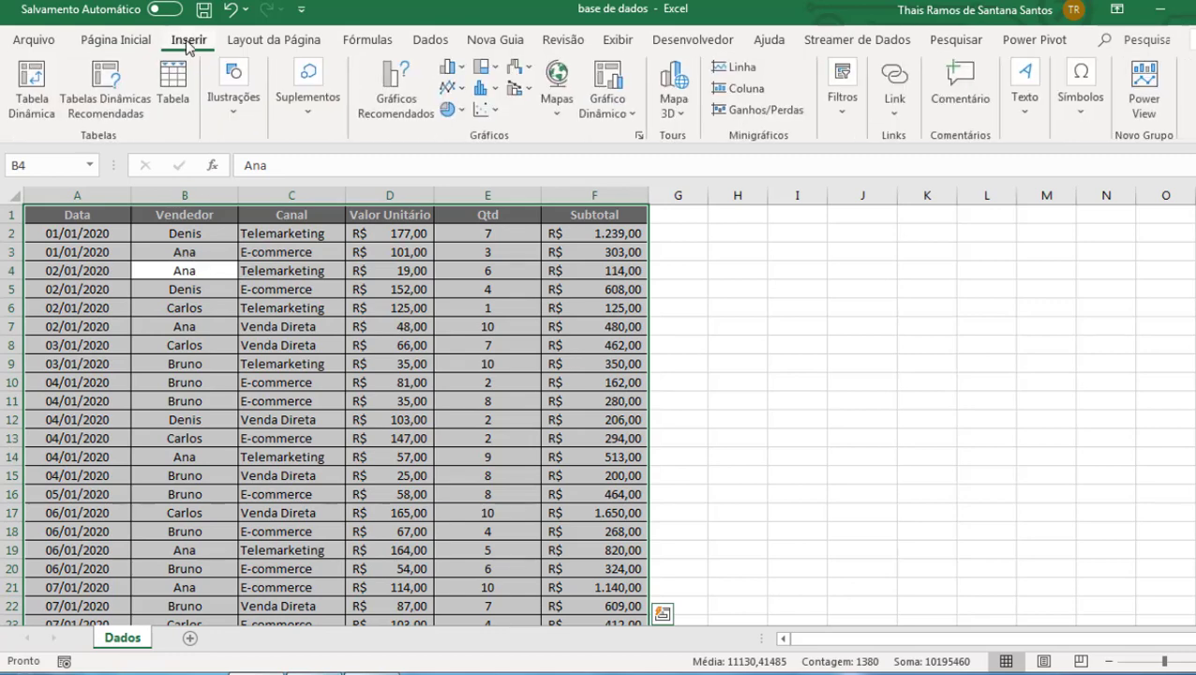
left_click(169, 103)
left_click(936, 491)
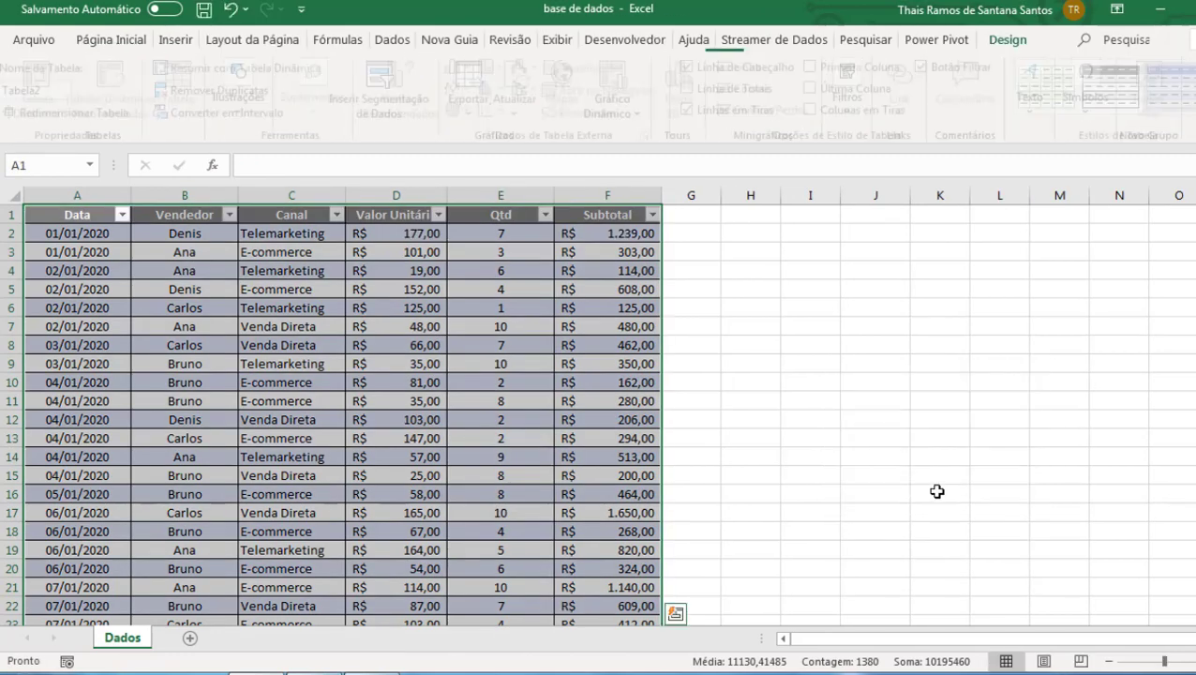
left_click(575, 306)
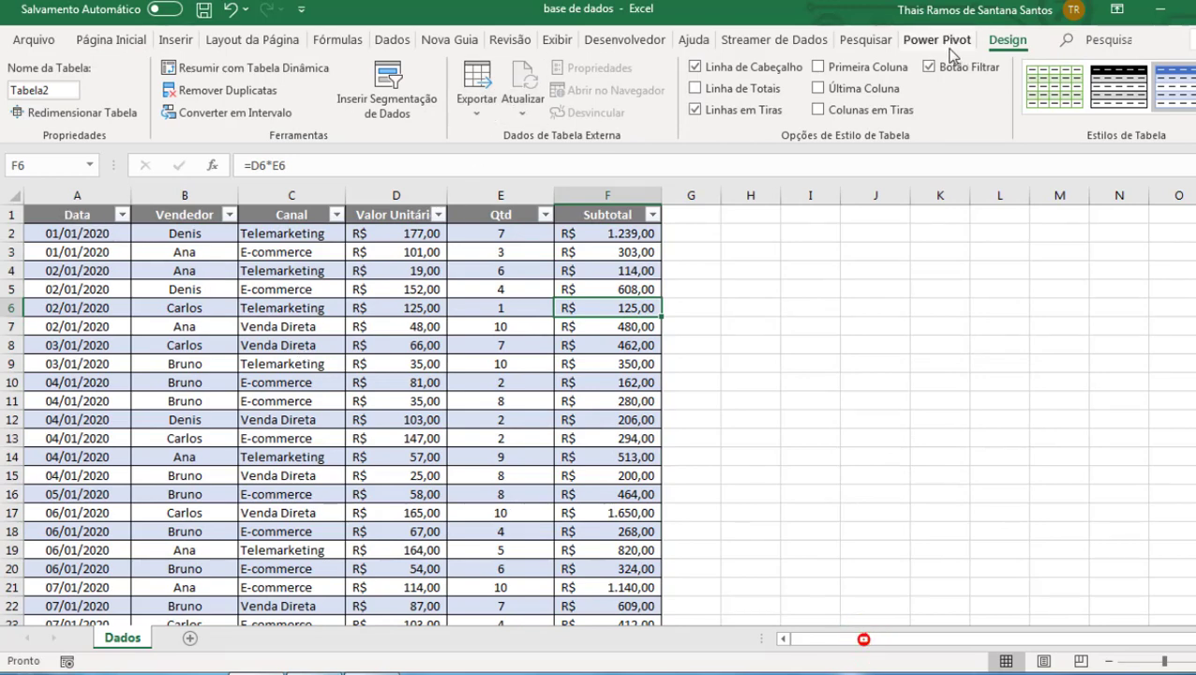
Rename the sales table as Dados.
left_click(186, 292)
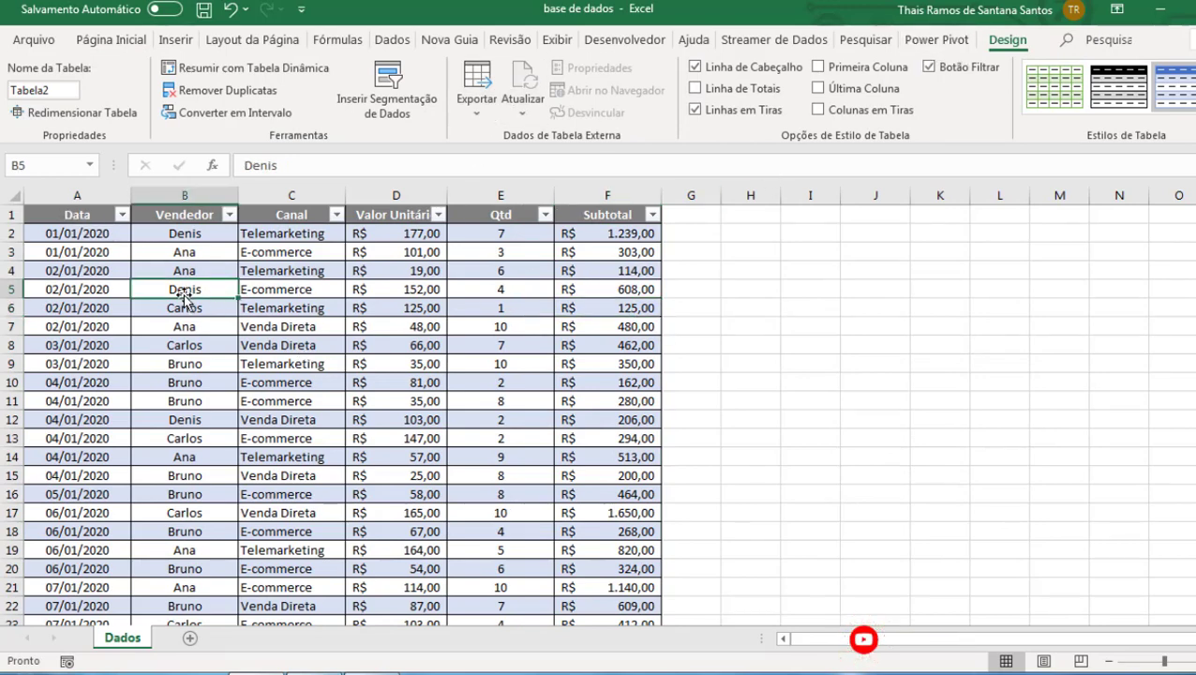
left_click(85, 252)
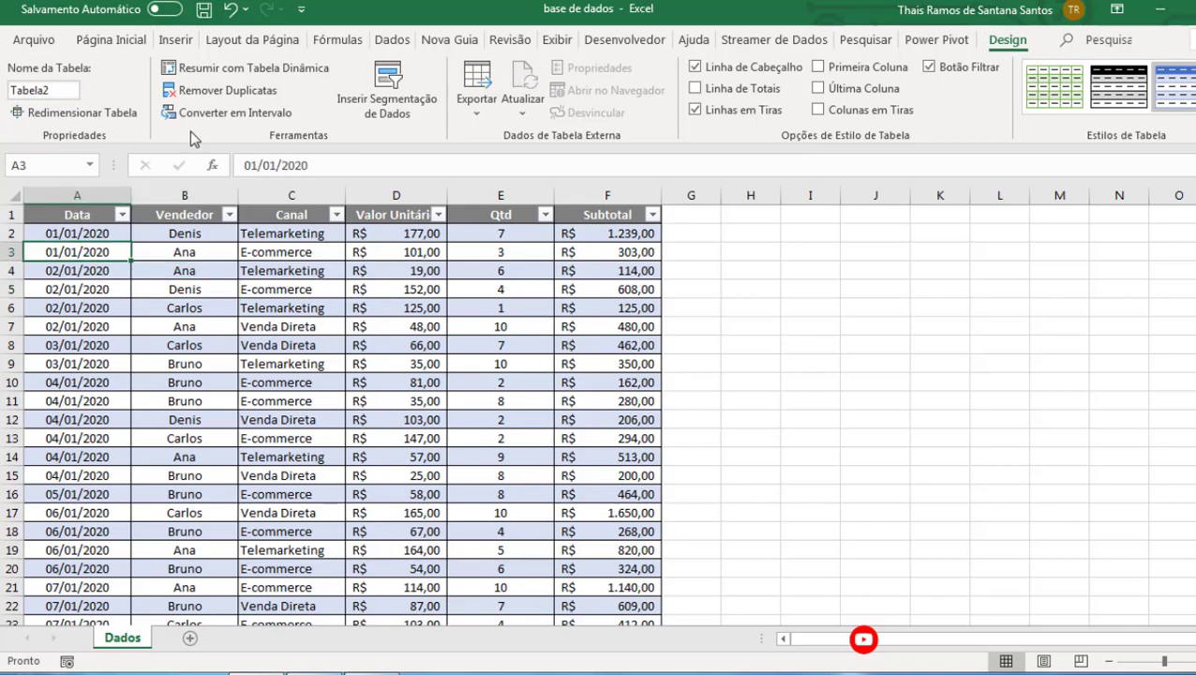
left_click(59, 90)
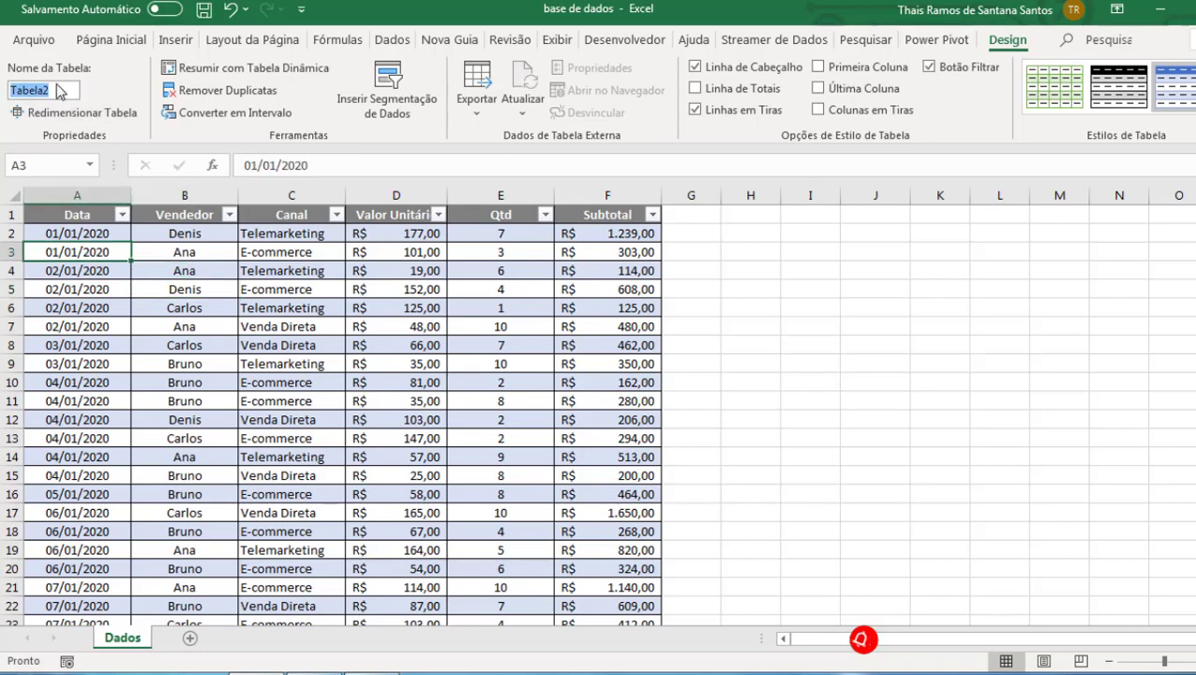
type("Dados")
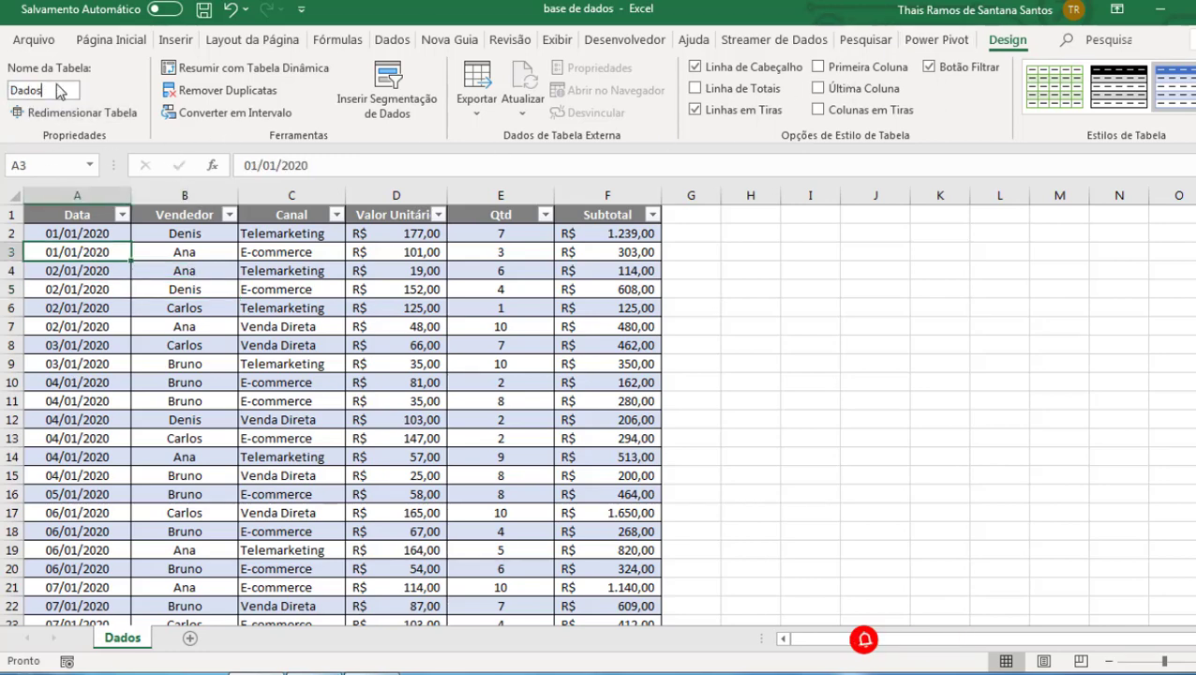
left_click(90, 319)
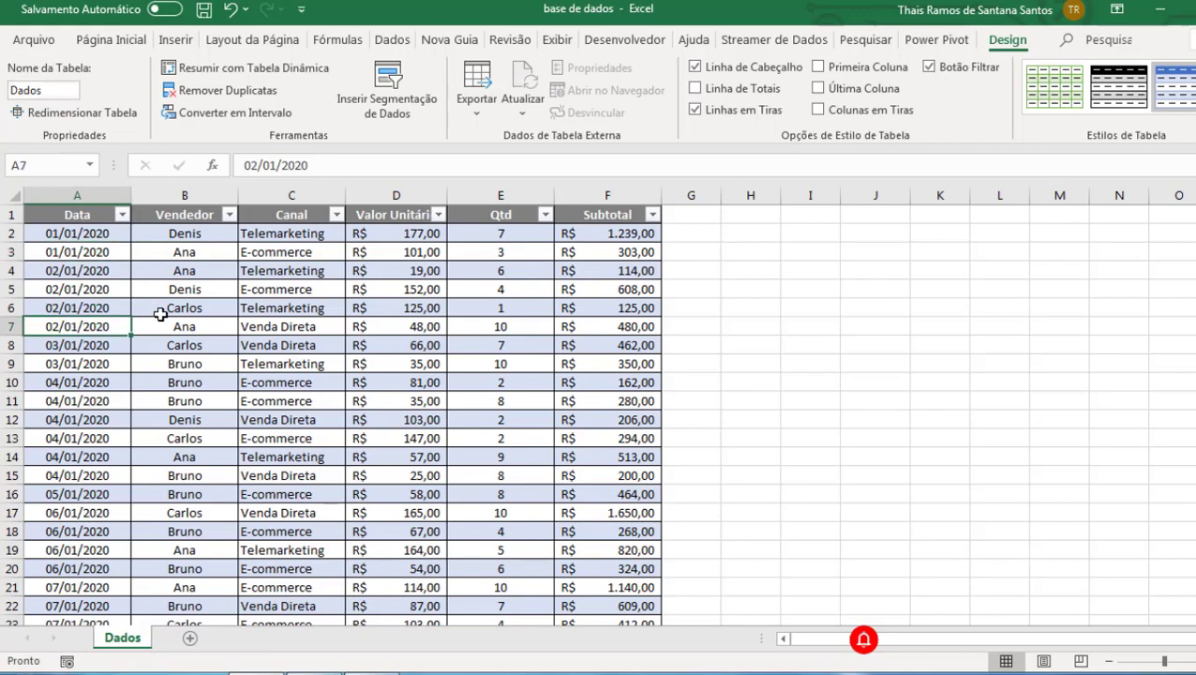
Add a new record directly below the table's last row with the date 30/03/2020 in A231.
key("ctrl+Down")
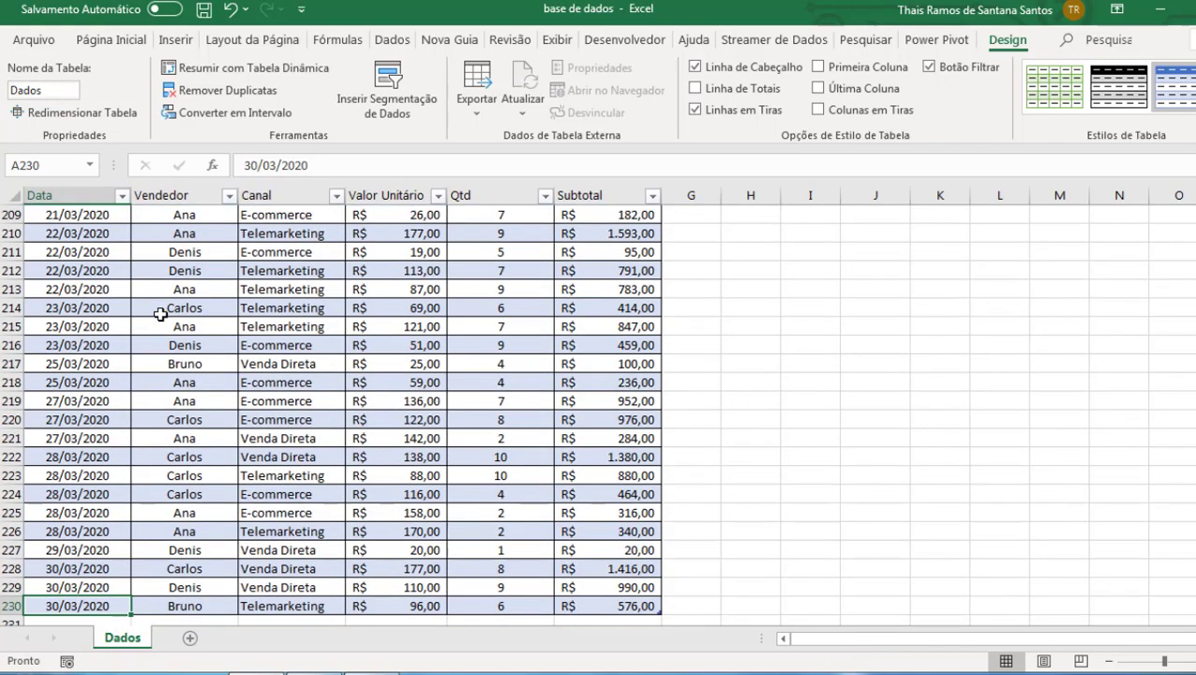
scroll(136, 394, "down", 1)
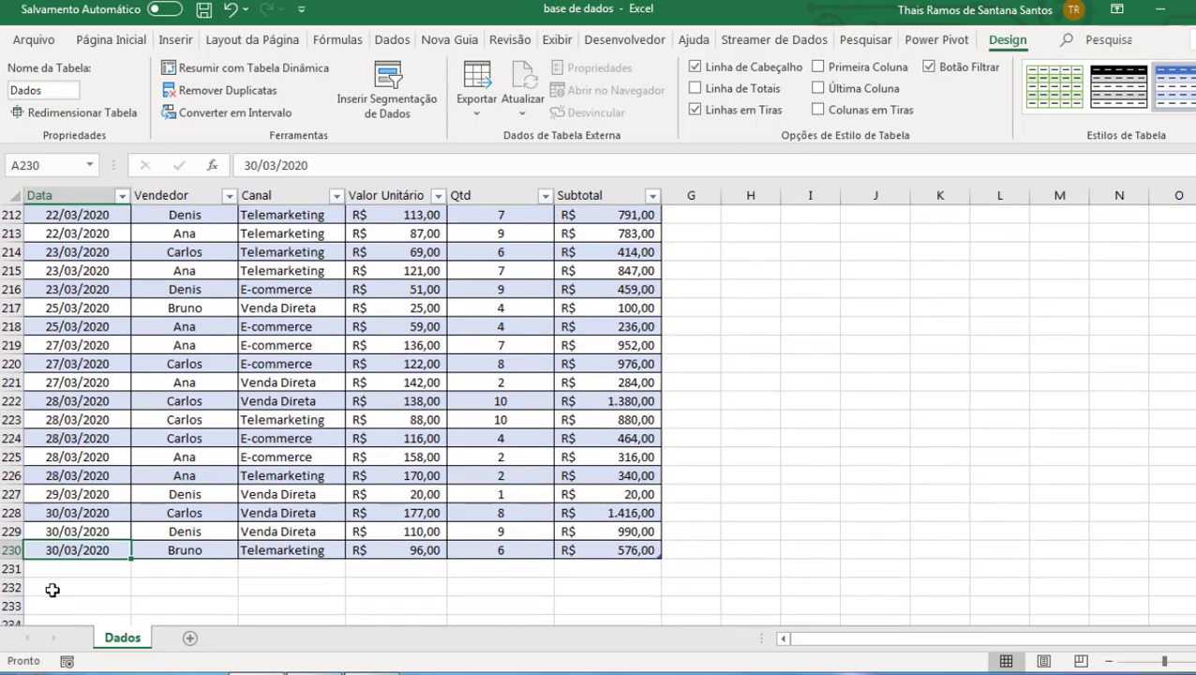
left_click(63, 569)
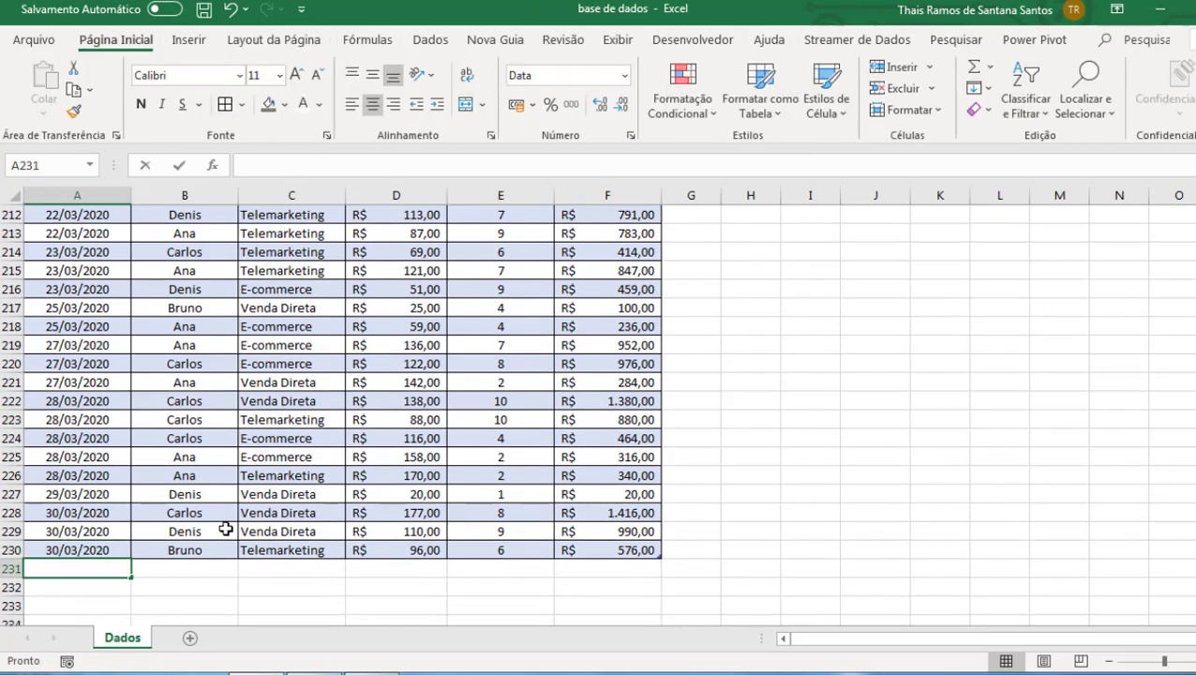
type("30/03/2020")
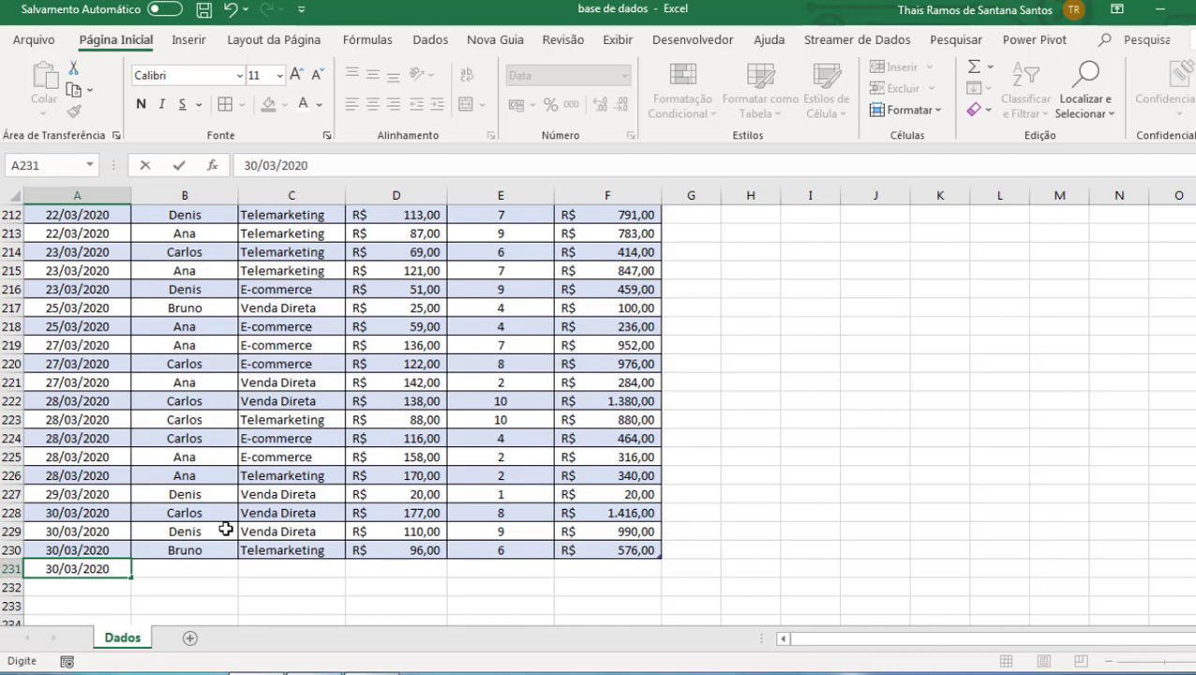
key("Return")
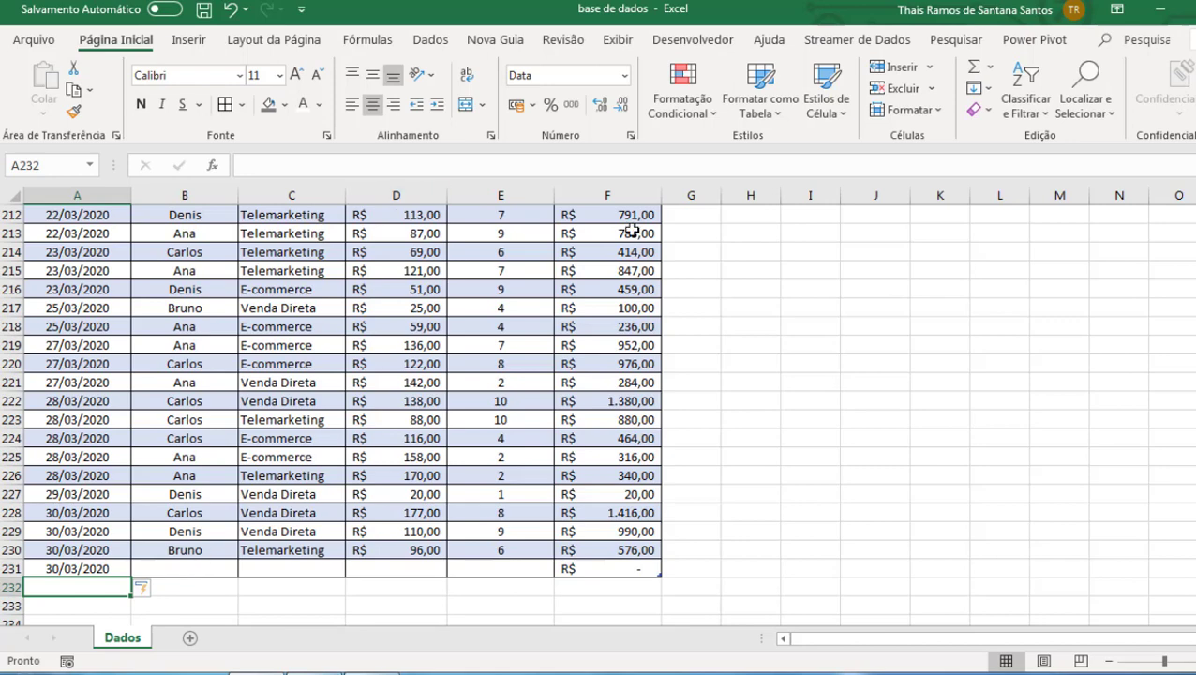
left_click(266, 344)
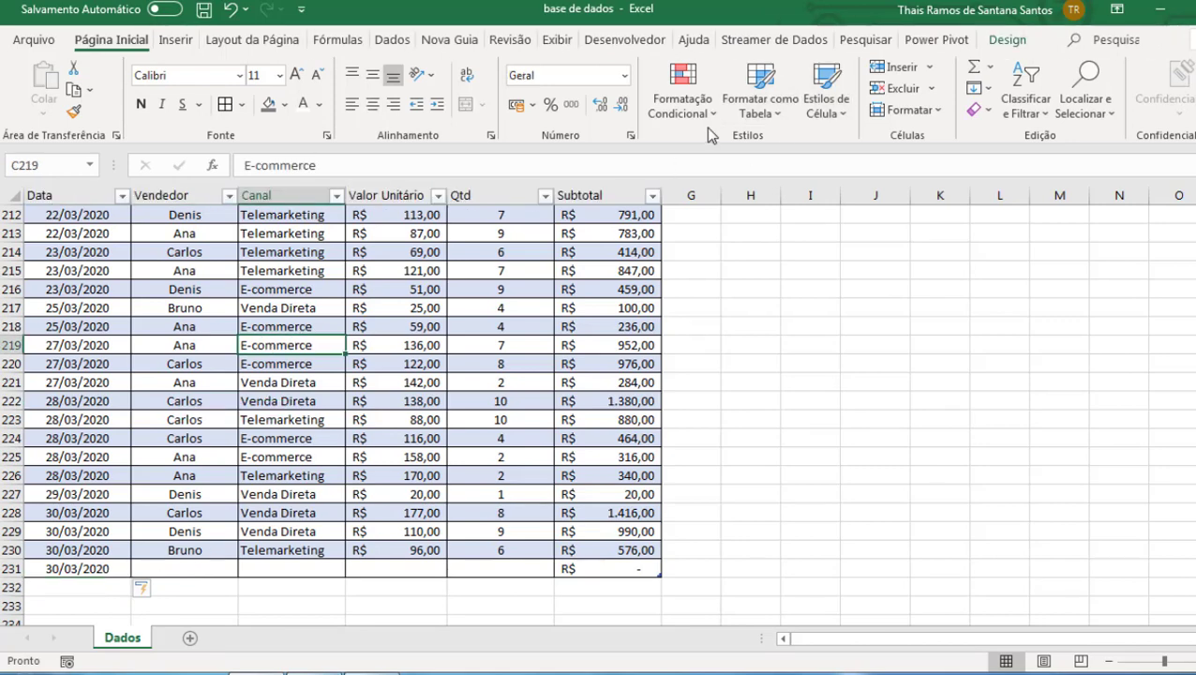
left_click(937, 40)
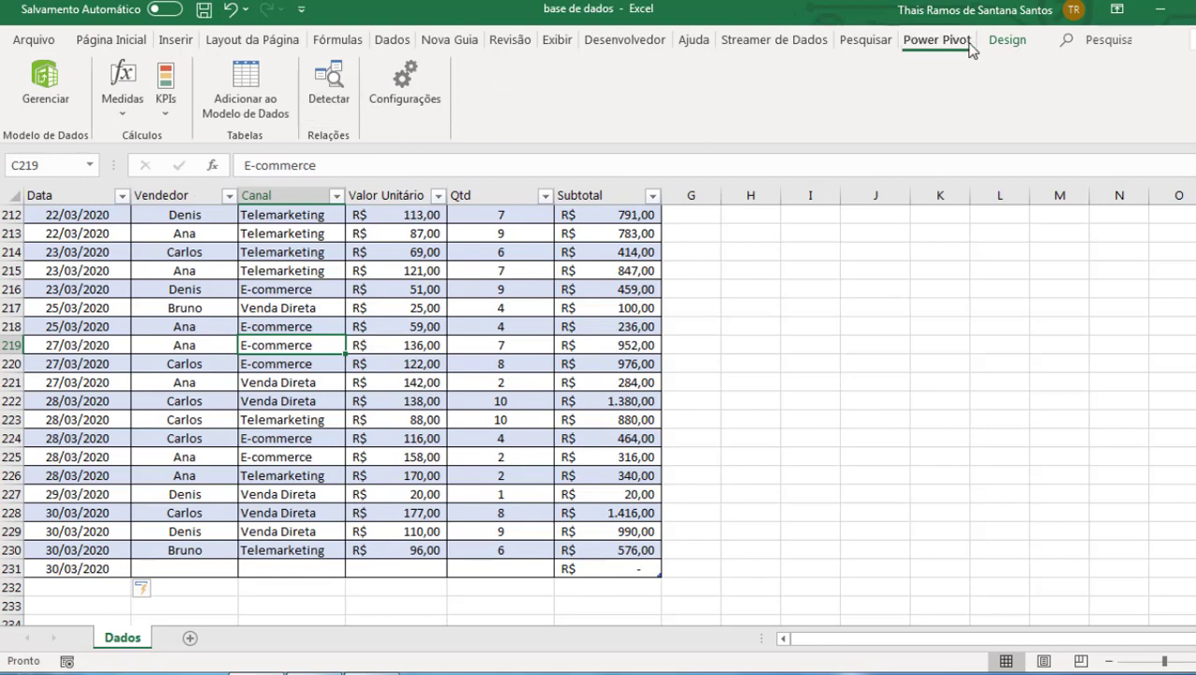
left_click(1001, 39)
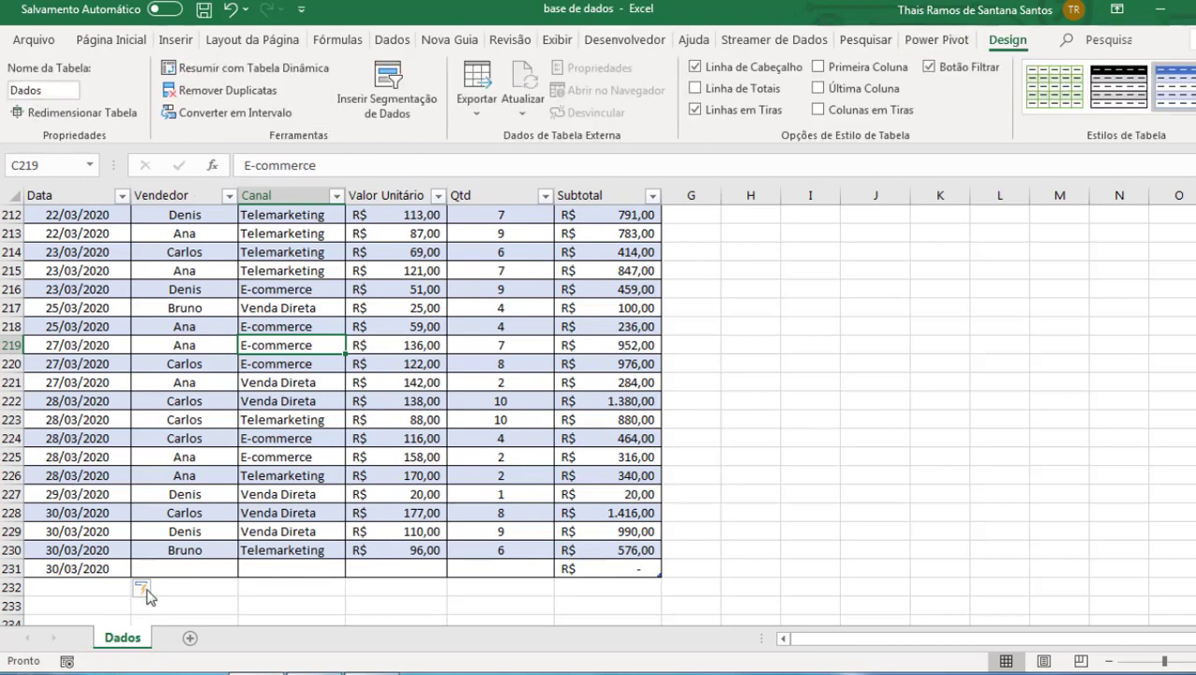
Fill in row 231 with the seller's name, the channel Venda Direta and a unit value of 98.
left_click(165, 568)
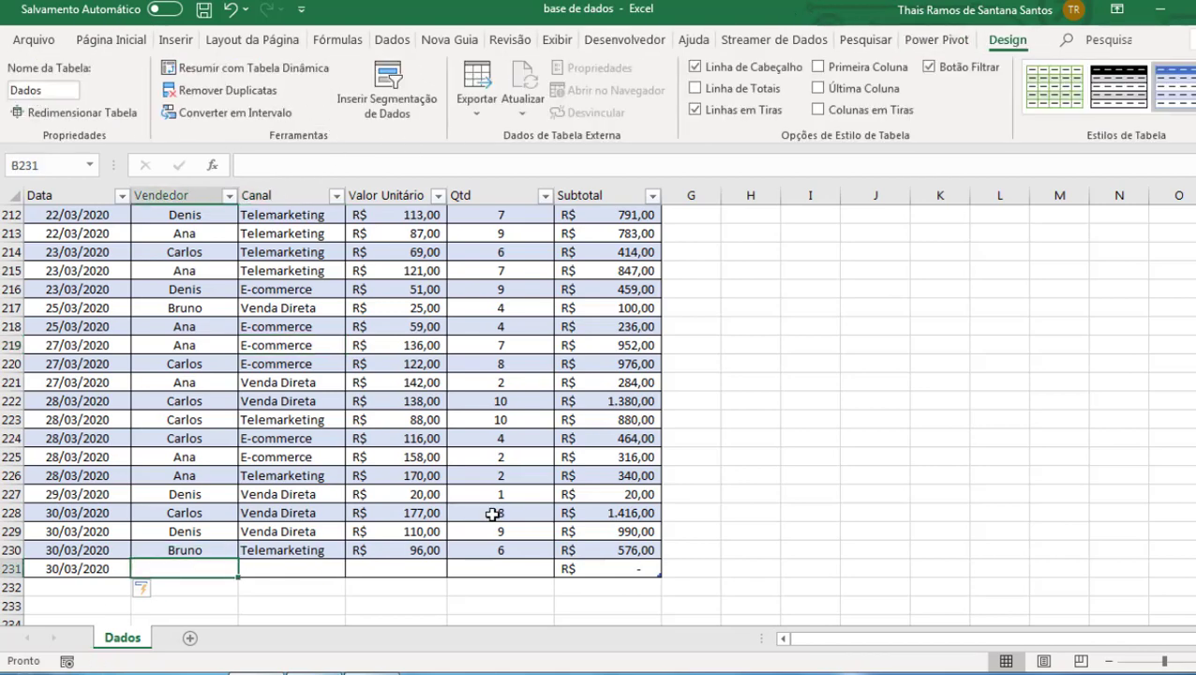
type("De")
key("Tab")
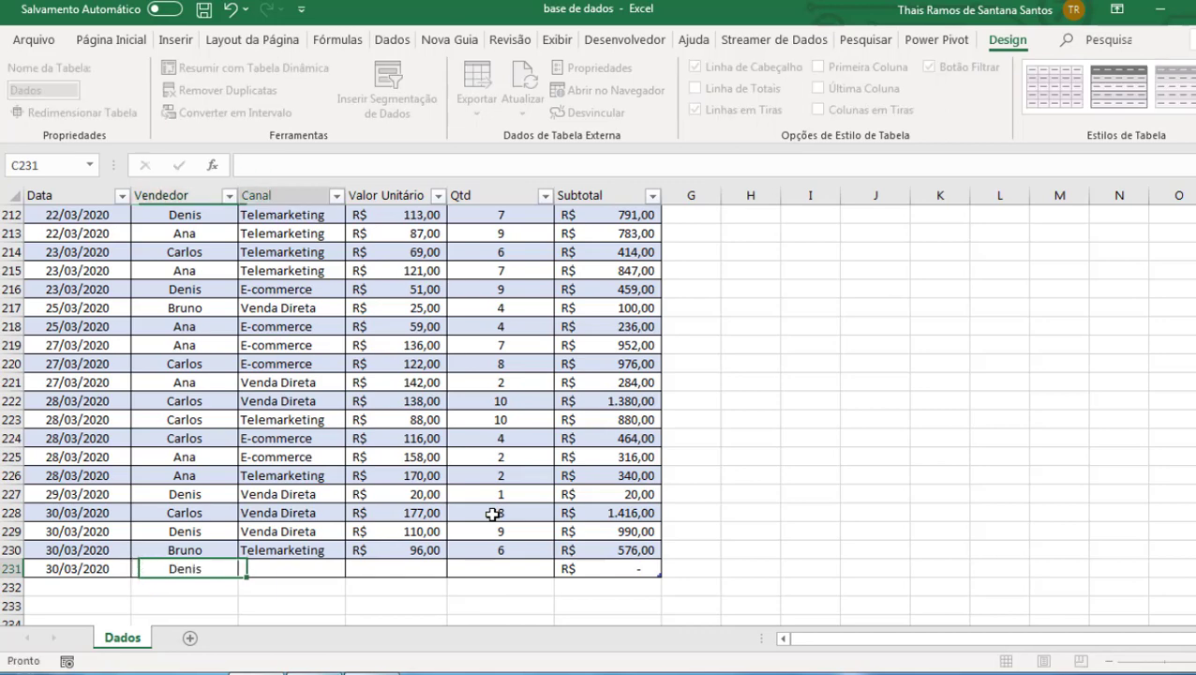
type("Venda Direta")
key("ctrl+Return")
key("Tab")
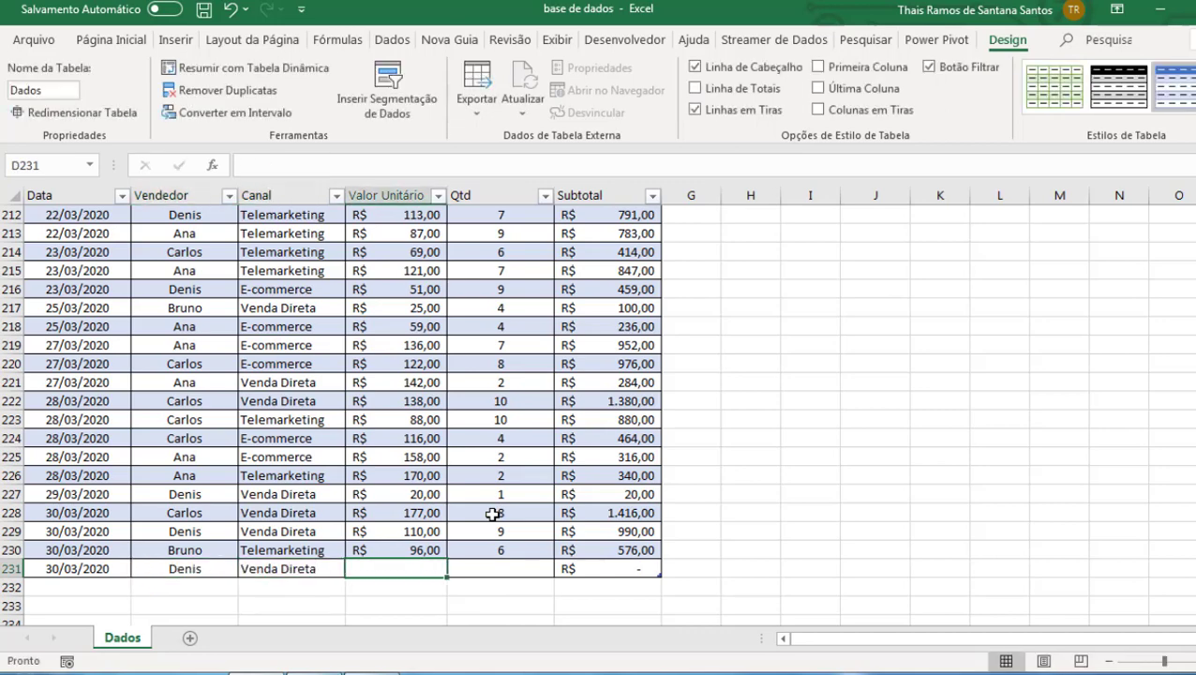
type("98")
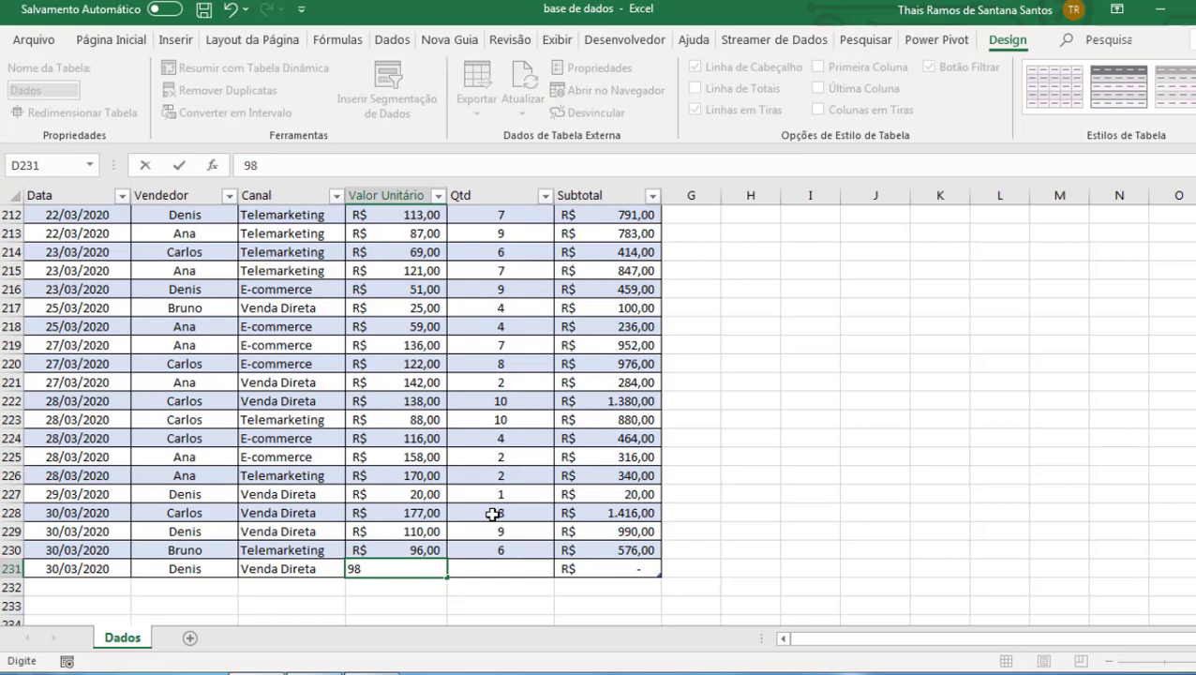
key("Tab")
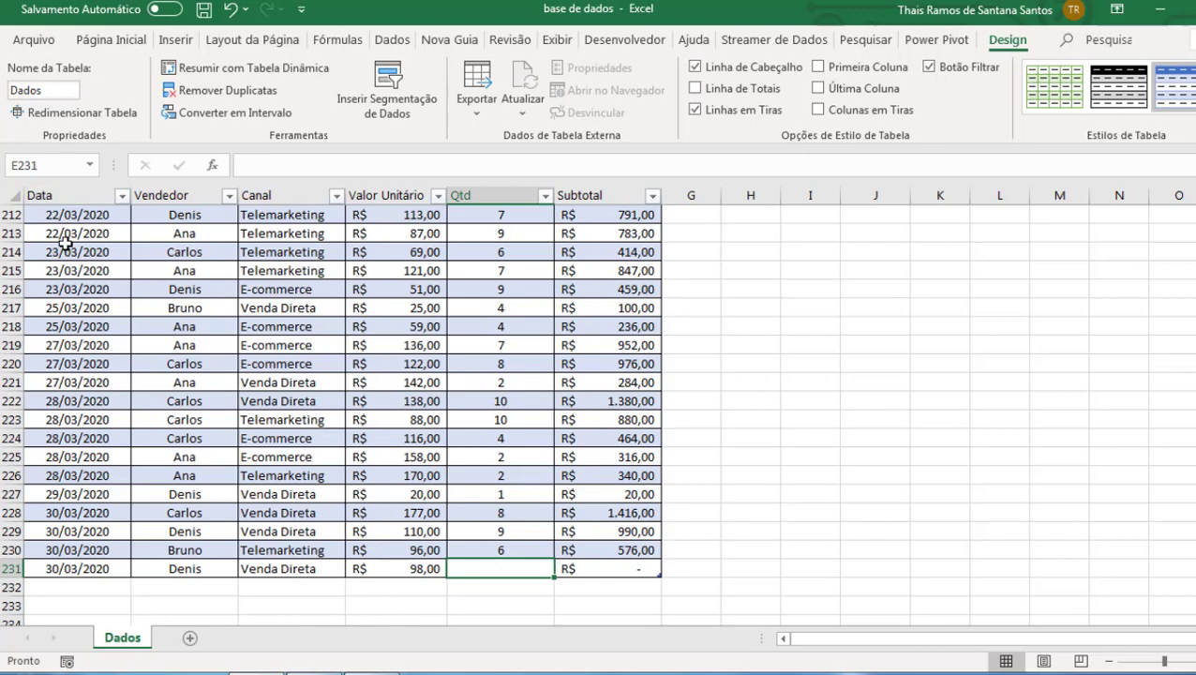
Look through the table's rows and examine the Subtotal formula in F230.
left_click(106, 269)
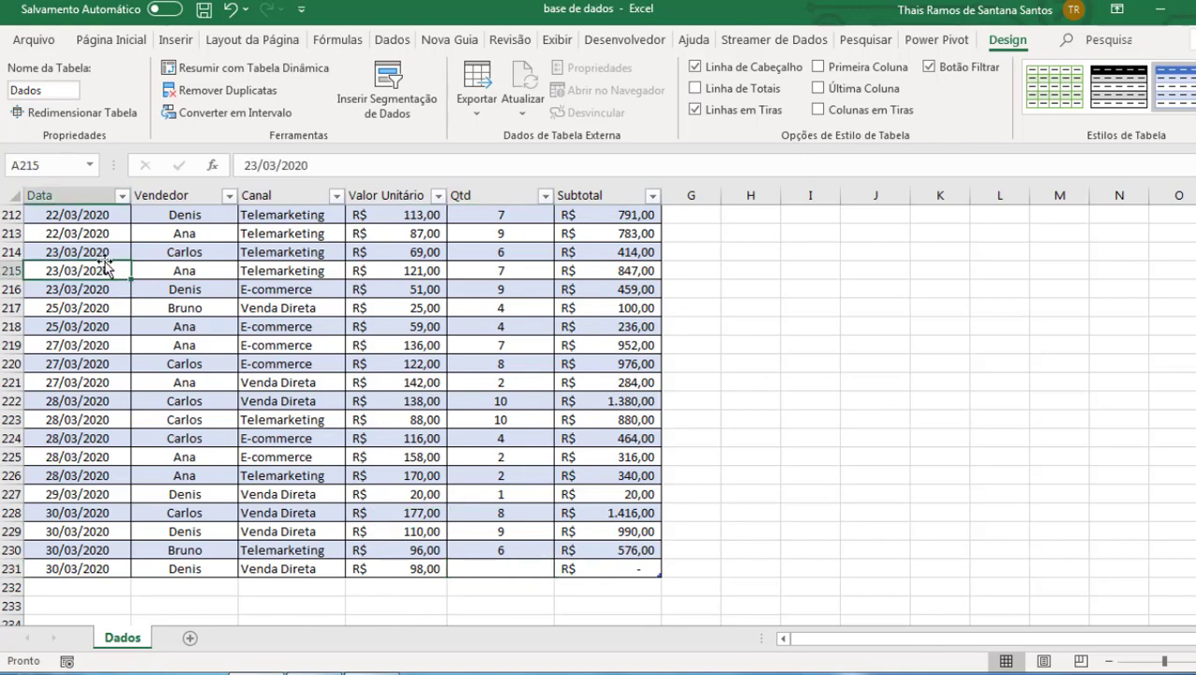
scroll(106, 267, "up", 20)
scroll(106, 269, "up", 4)
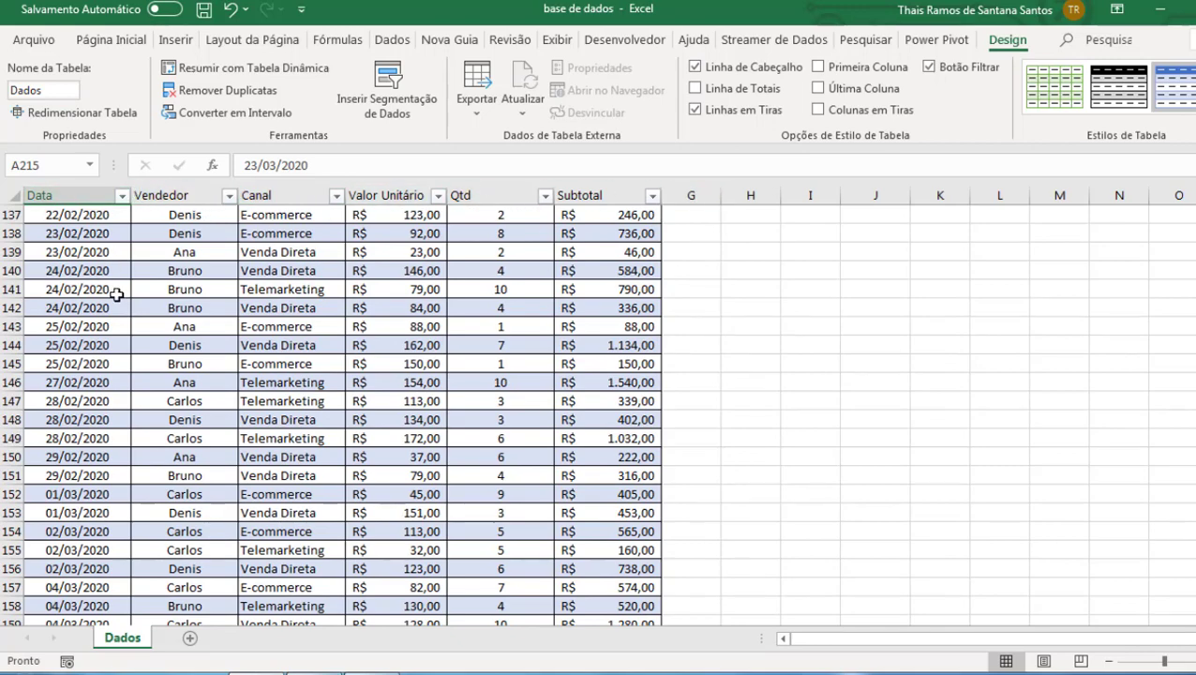
scroll(116, 294, "down", 12)
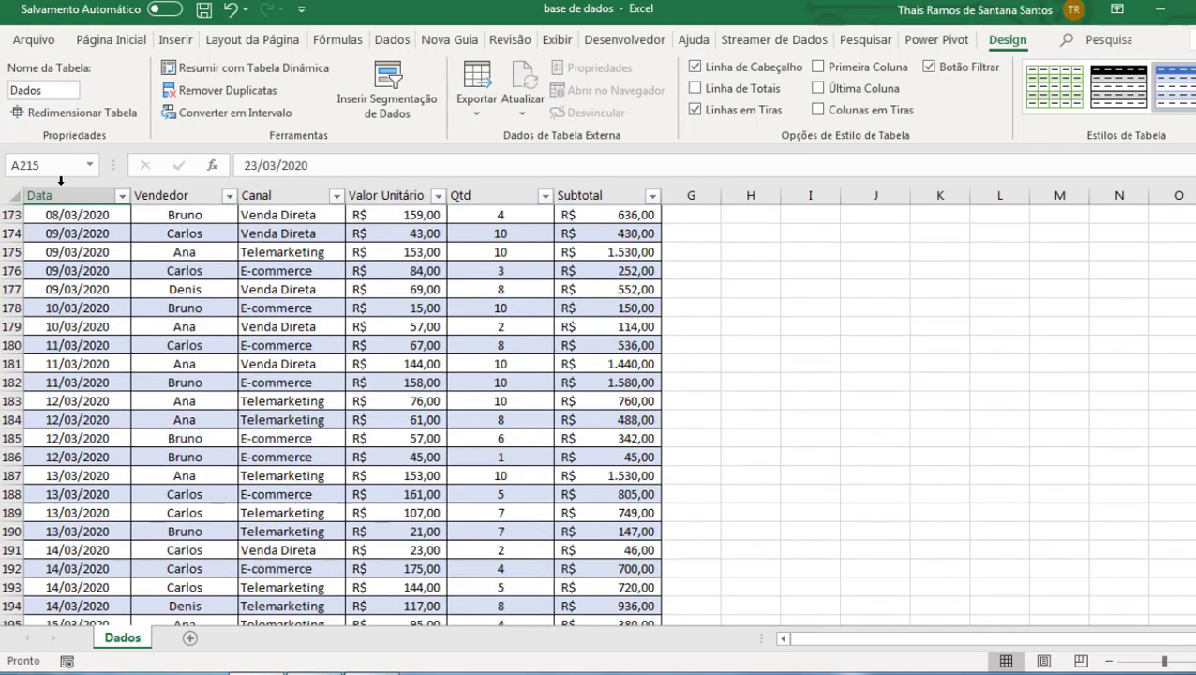
scroll(363, 275, "down", 11)
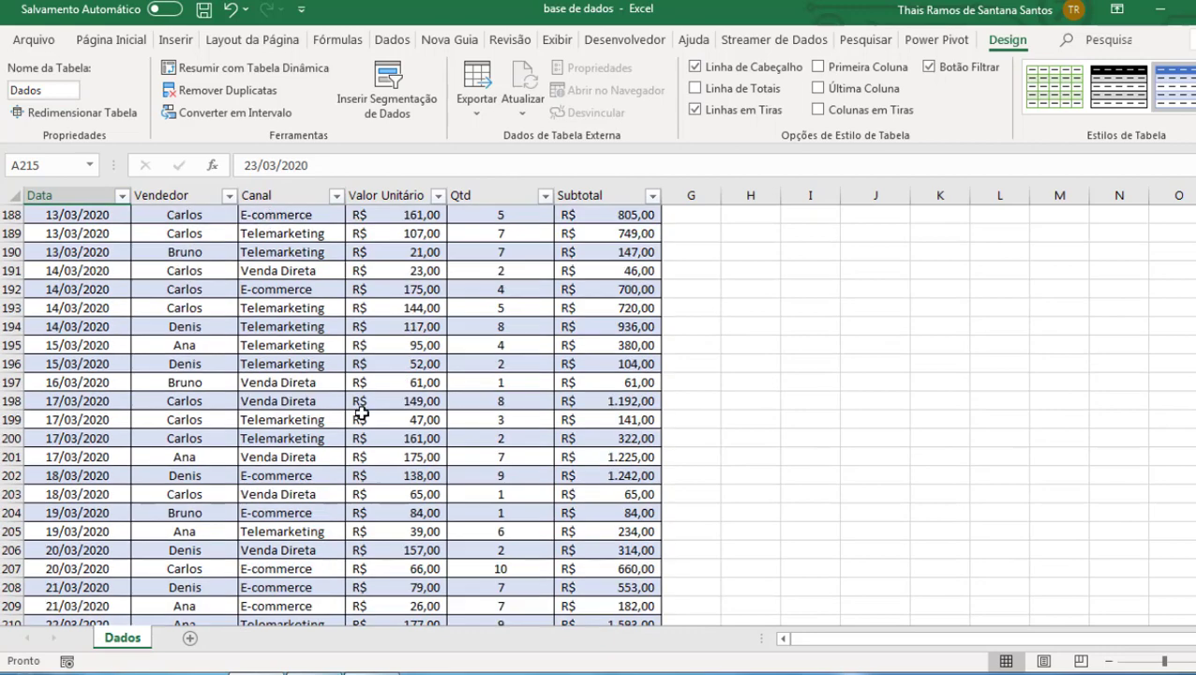
scroll(467, 594, "down", 6)
scroll(506, 442, "up", 1)
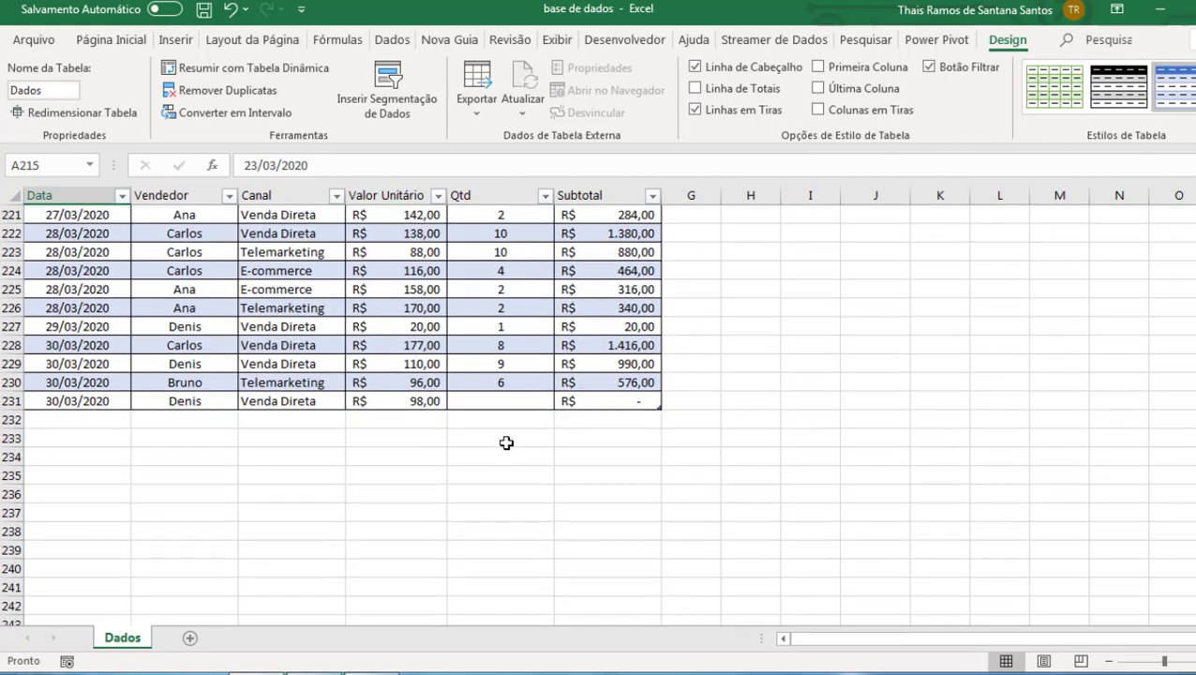
left_click(527, 401)
left_click(621, 382)
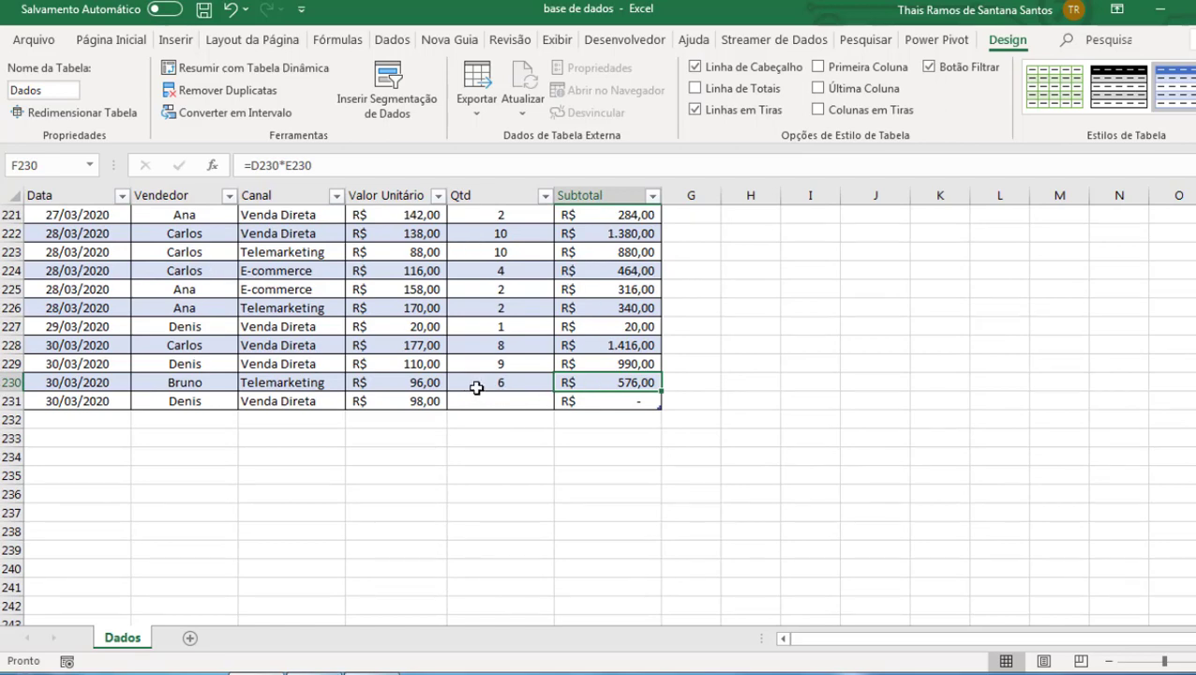
key("F2")
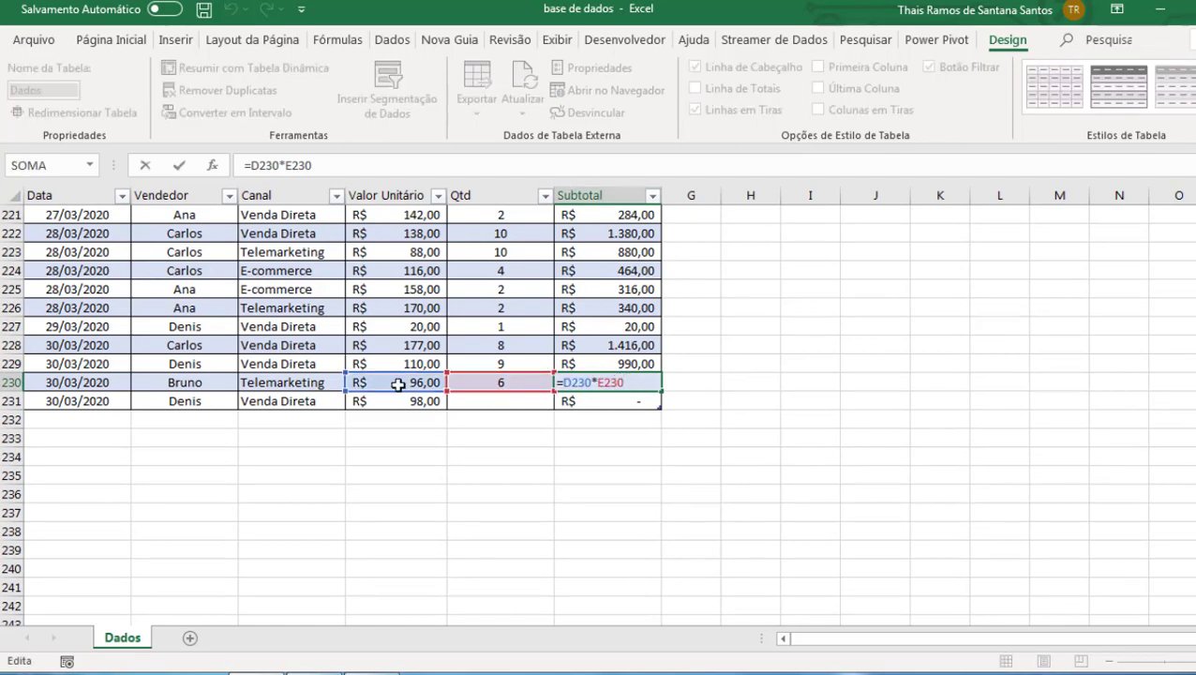
Enter a quantity of 10 in E231 and select the Subtotal cell of that row.
left_click(500, 401)
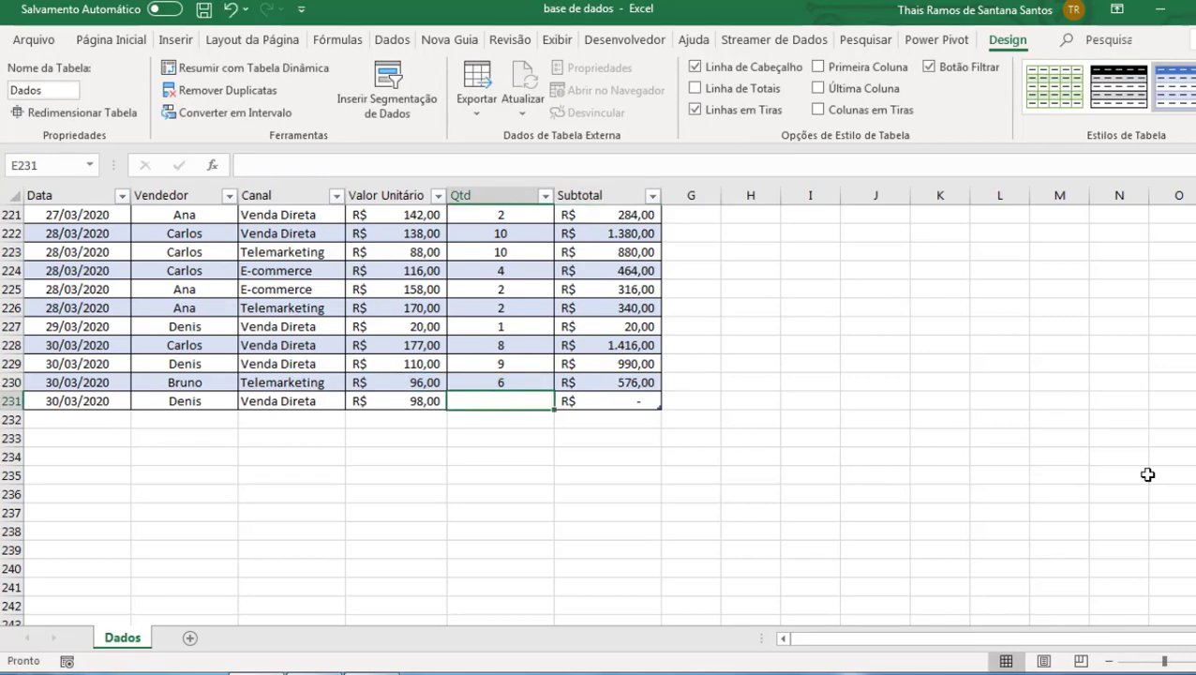
type("10")
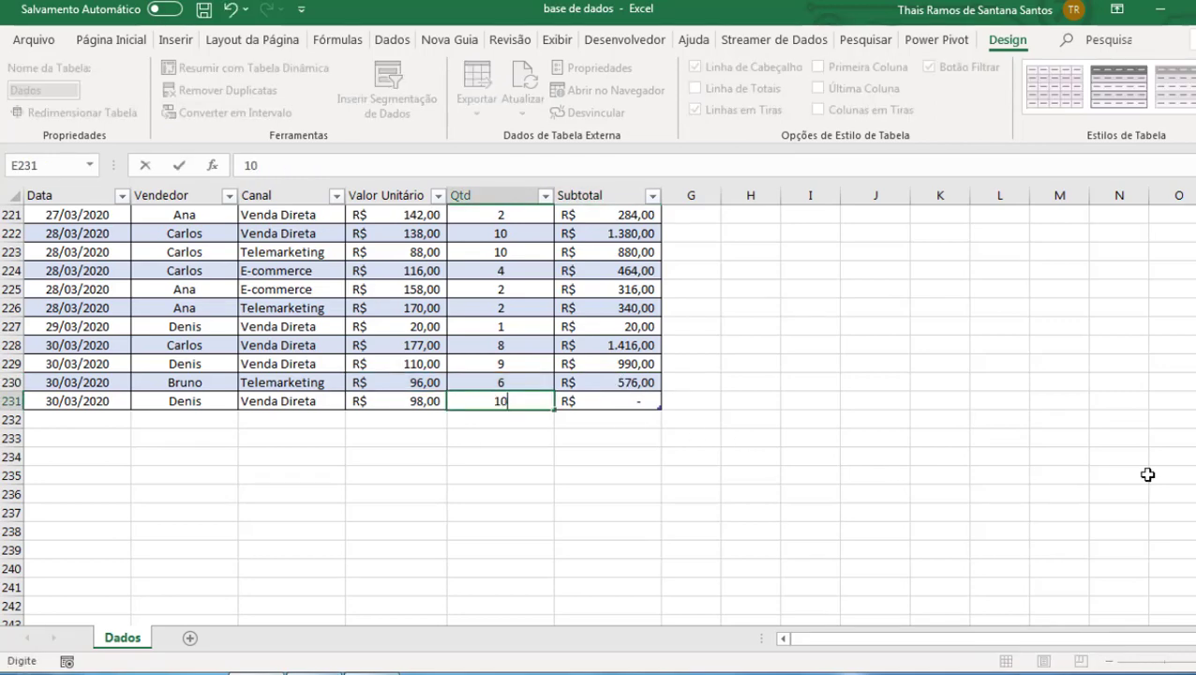
key("Return")
left_click(599, 399)
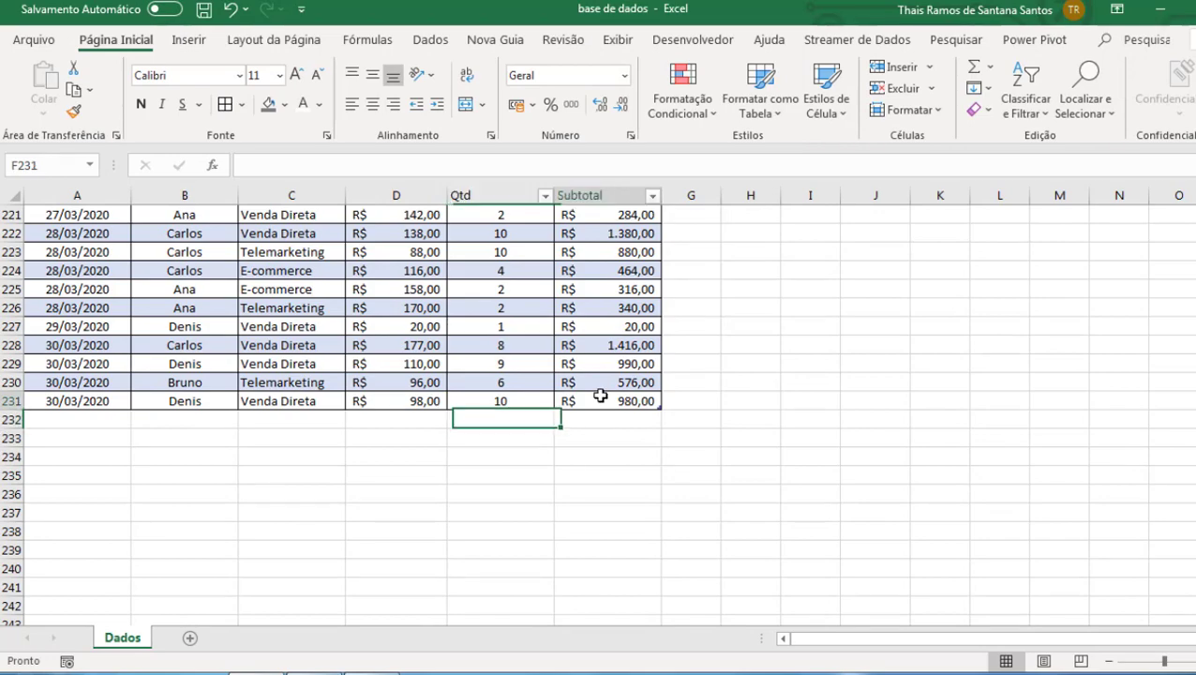
scroll(159, 398, "up", 13)
scroll(159, 399, "up", 20)
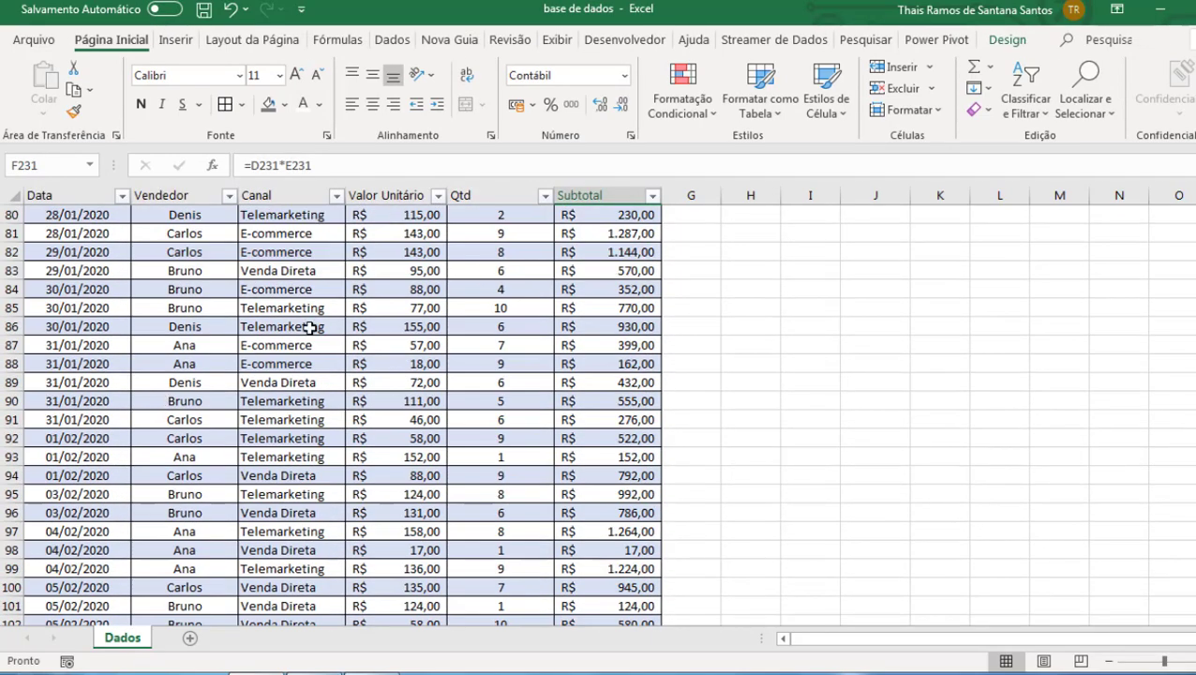
left_click(314, 364)
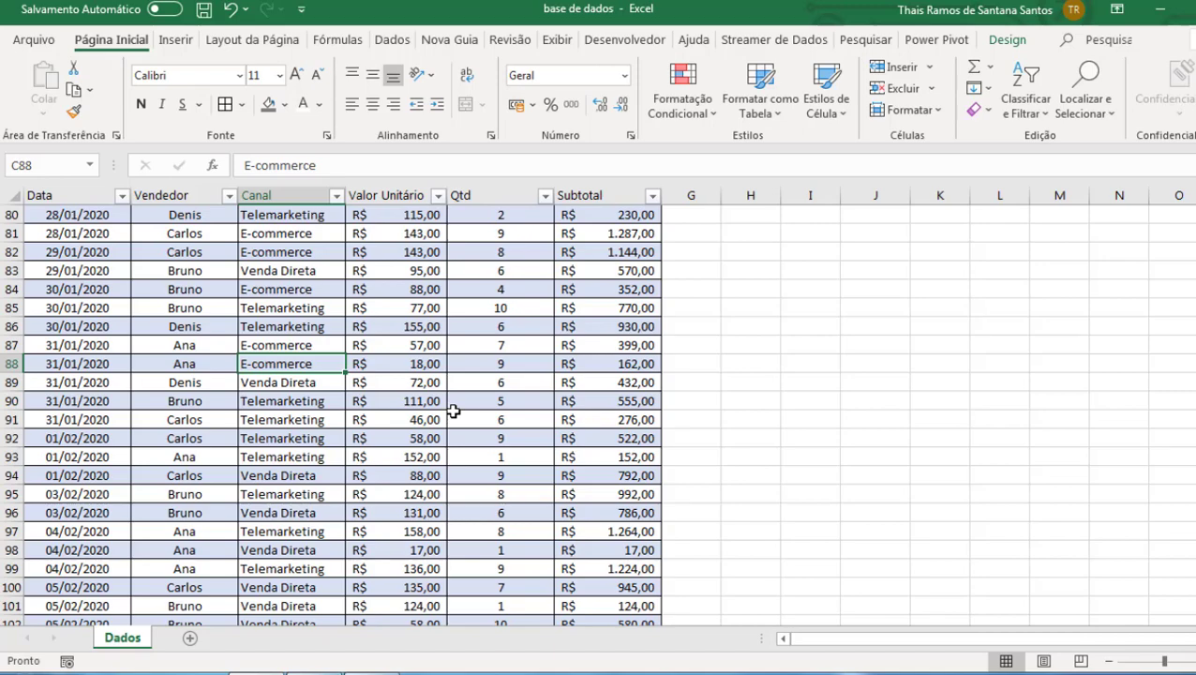
Create a PivotTable from the Dados table on a new worksheet.
scroll(281, 379, "down", 9)
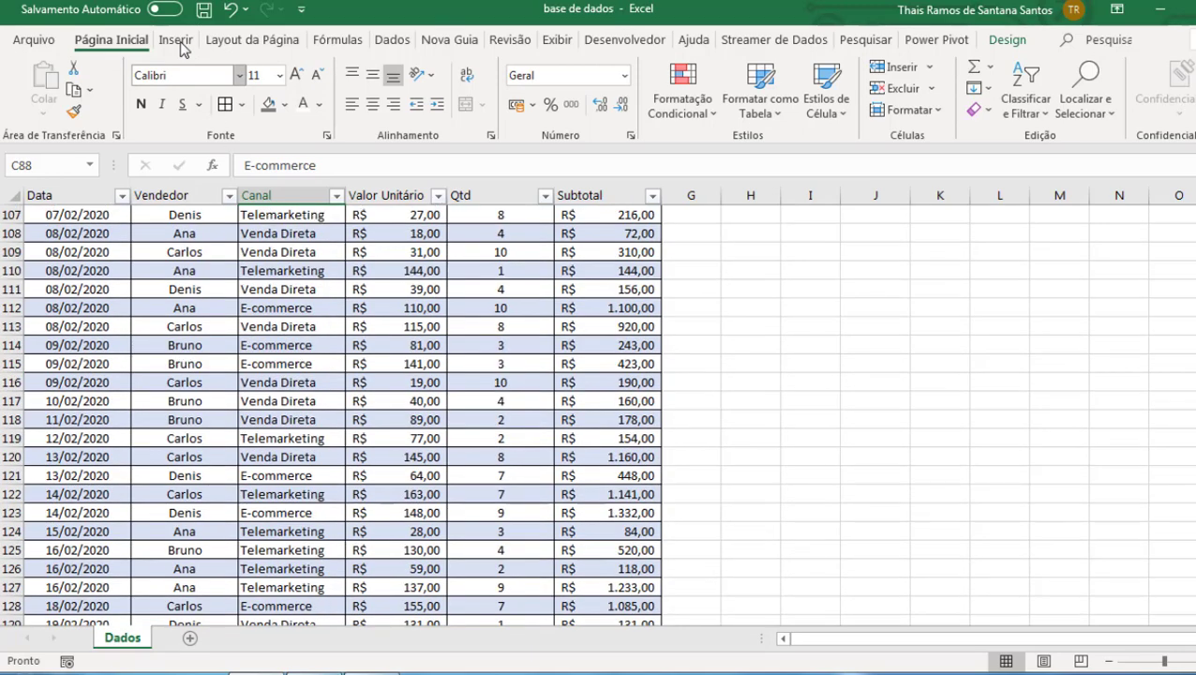
left_click(176, 41)
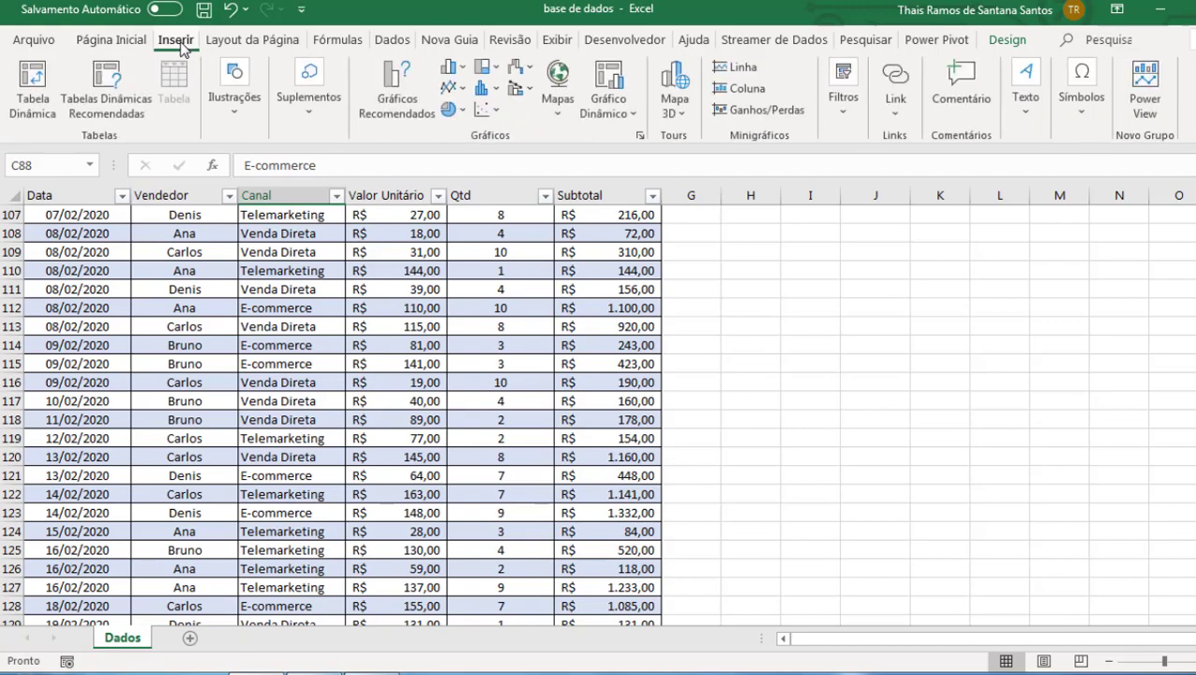
left_click(44, 90)
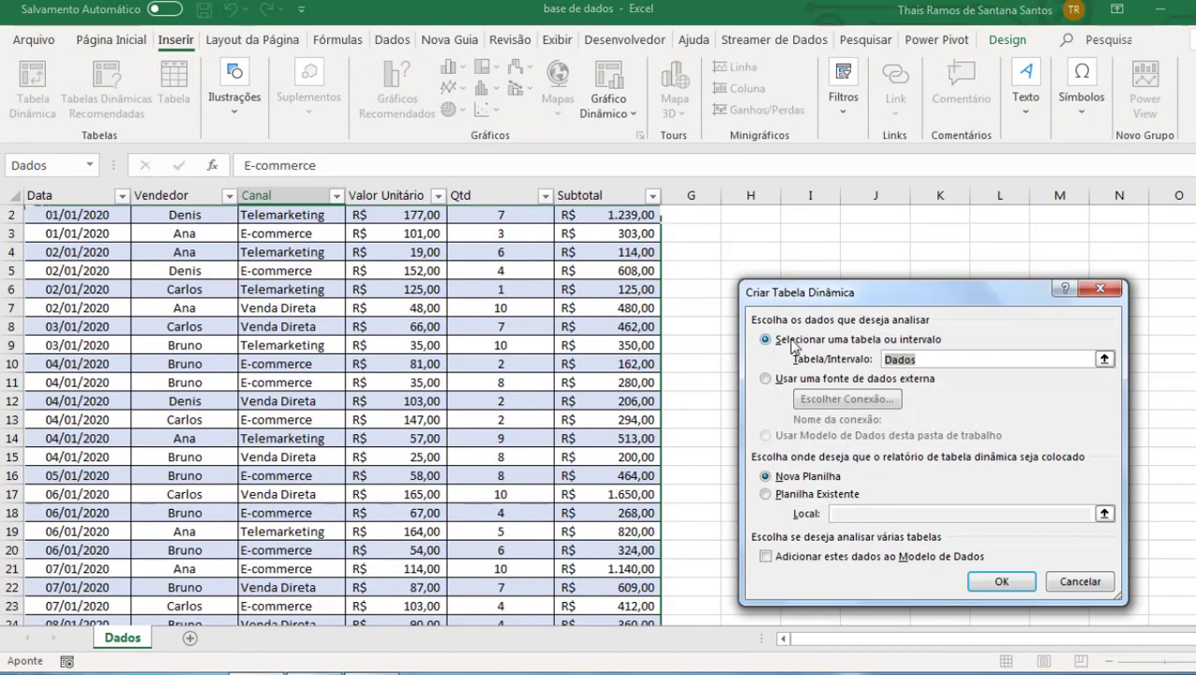
left_click_drag(789, 298, 760, 215)
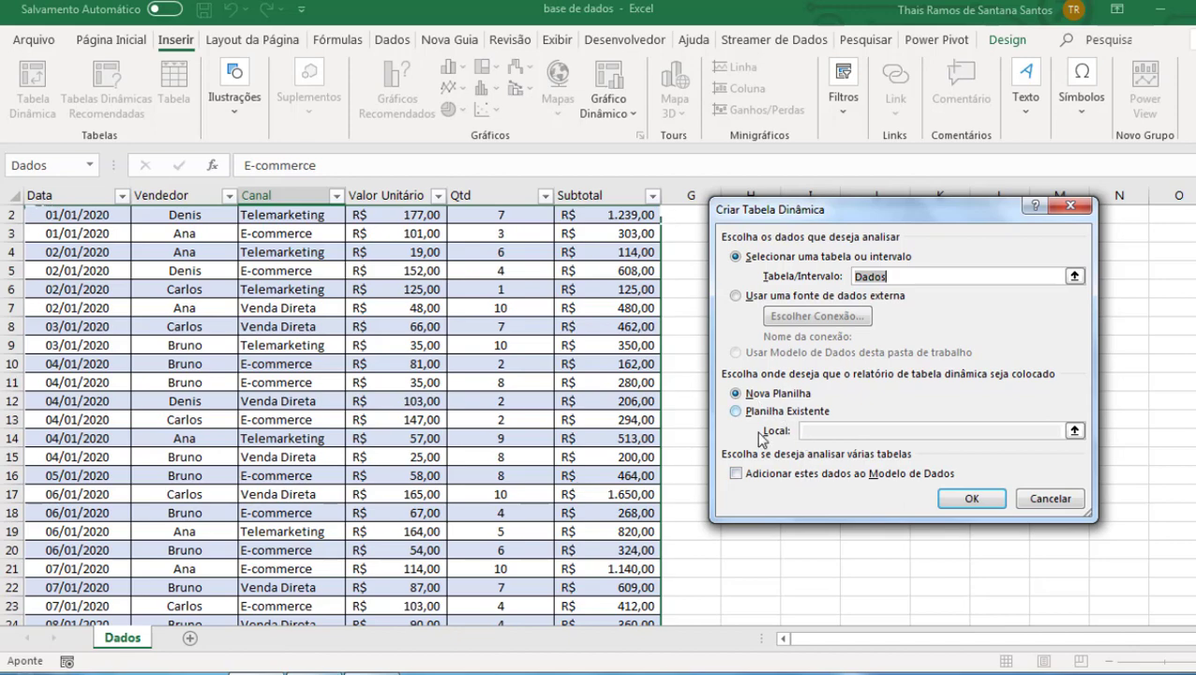
left_click(965, 502)
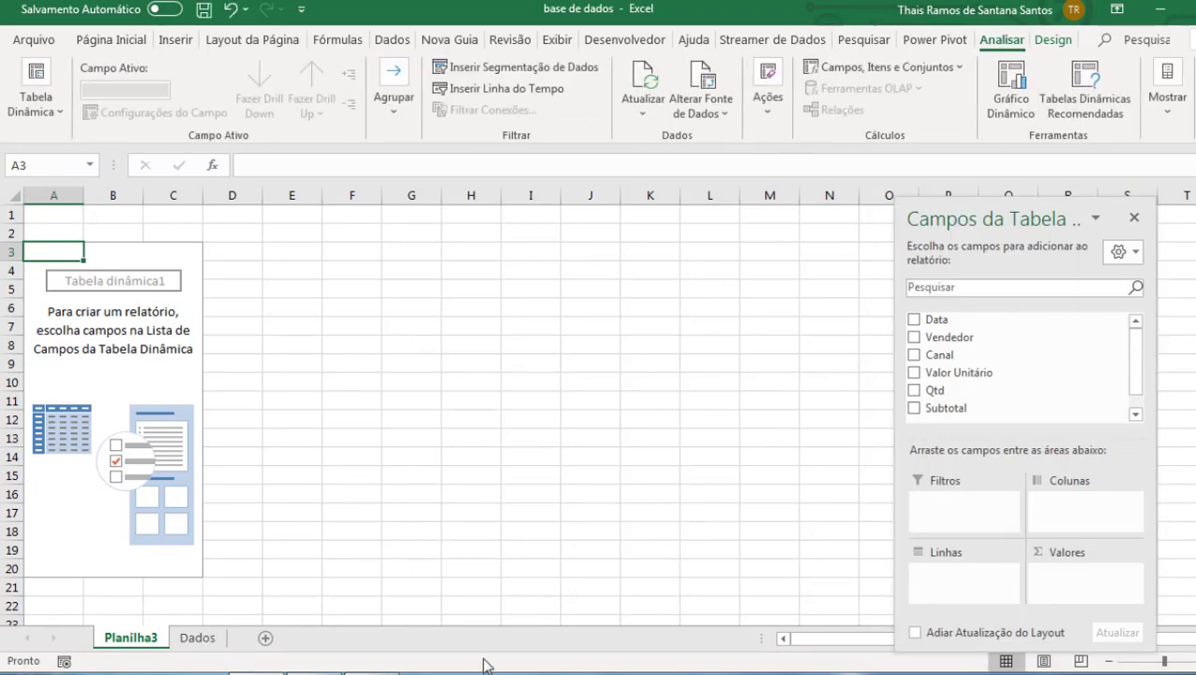
Rename the new PivotTable worksheet as Tabela Dinâmica.
double_click(138, 643)
type("tA")
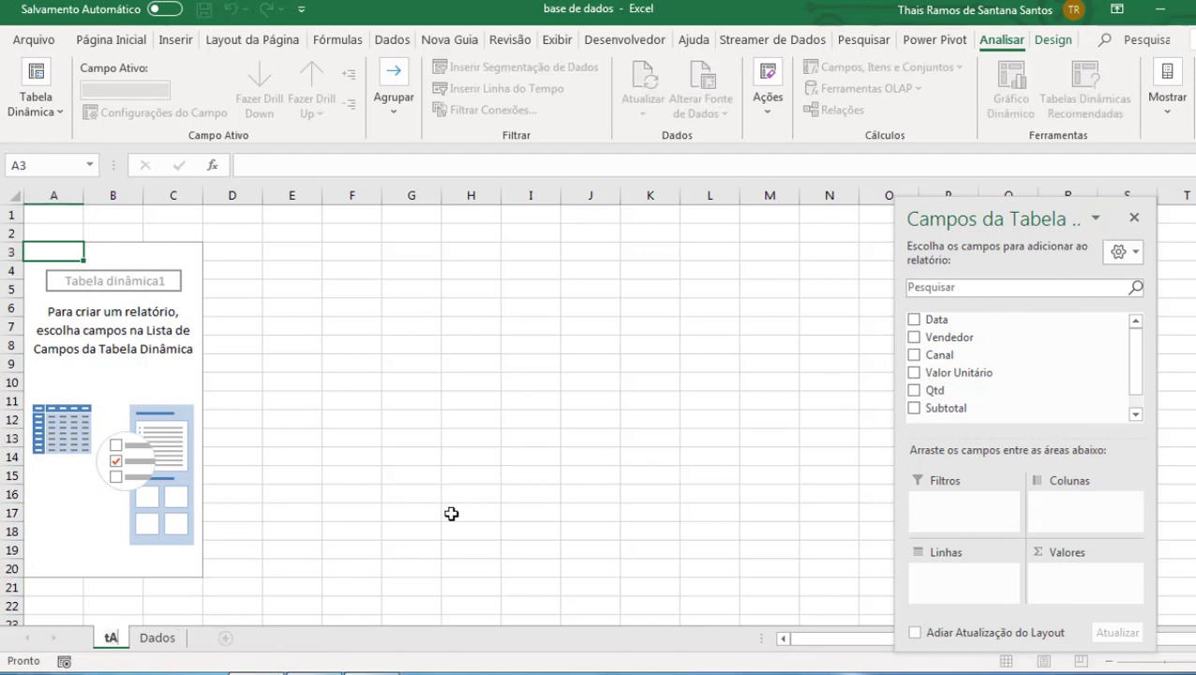
key("BackSpace")
key("BackSpace")
type("Tabela D")
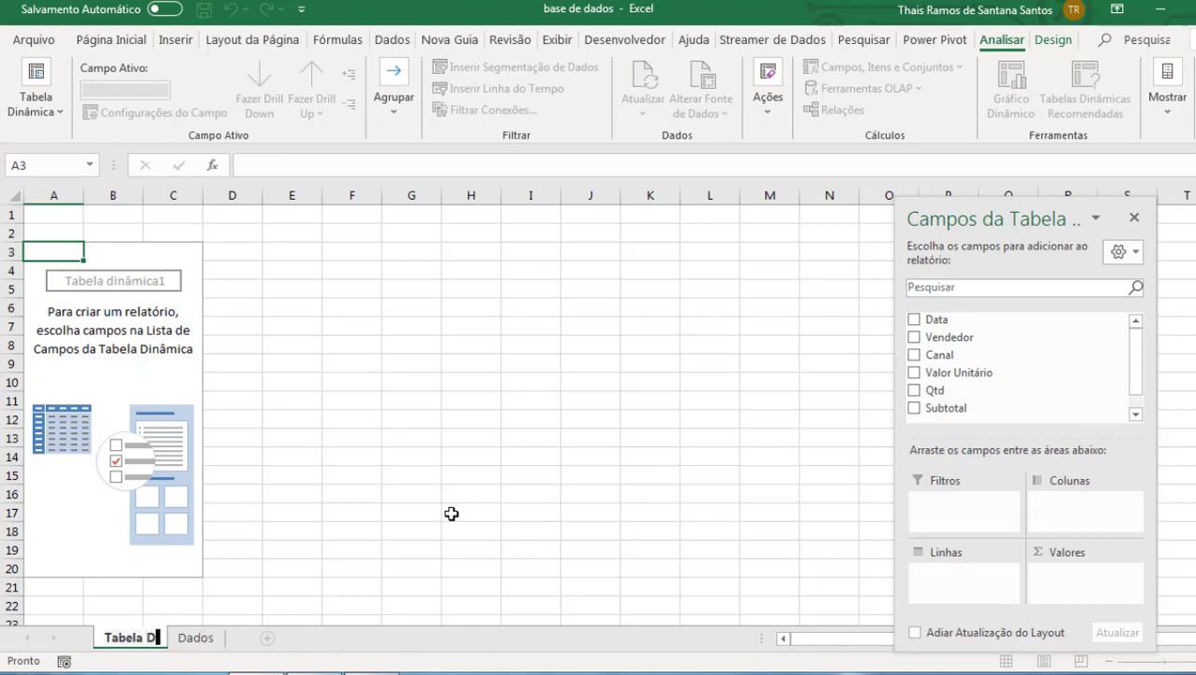
type("inâmica")
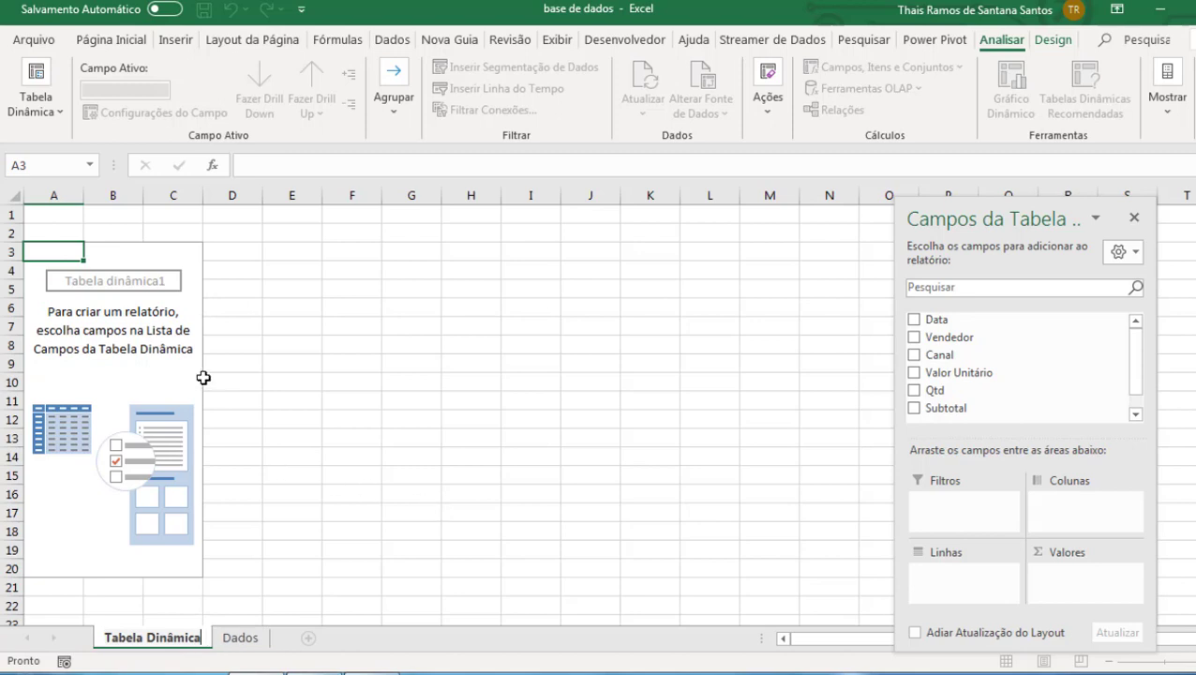
key("Return")
Place the Vendedor field in the empty PivotTable's report filters and move the field list aside, clear of the grid.
left_click(170, 330)
left_click_drag(970, 207, 1061, 194)
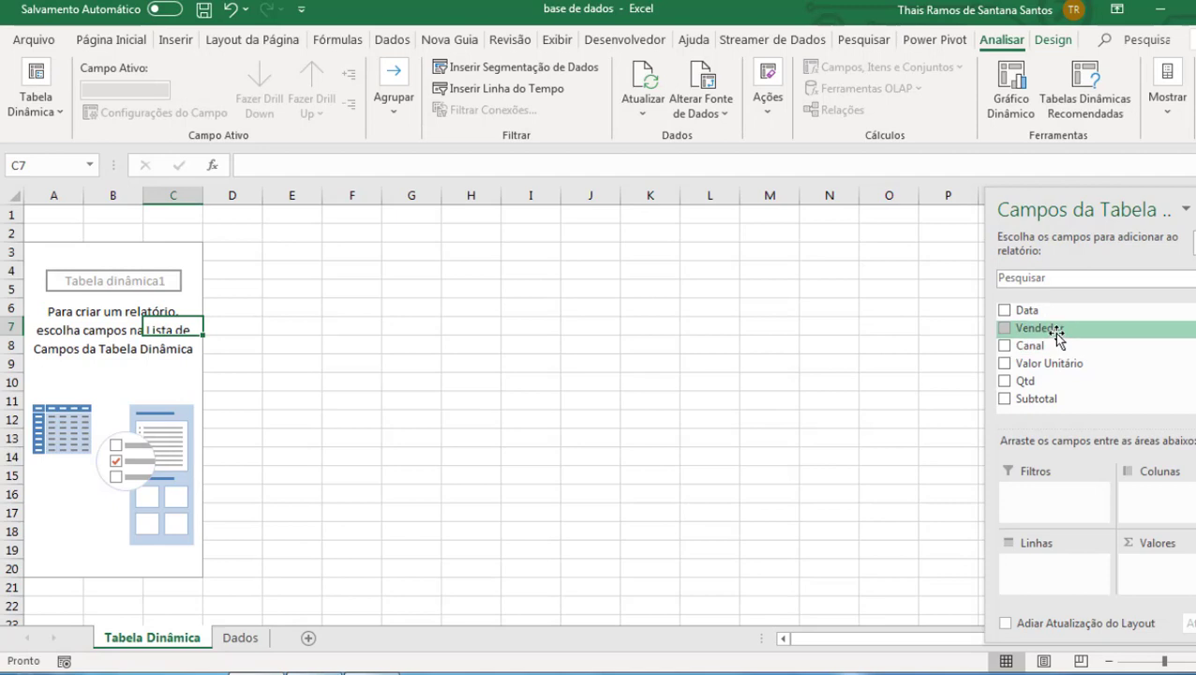
left_click_drag(1056, 333, 1042, 494)
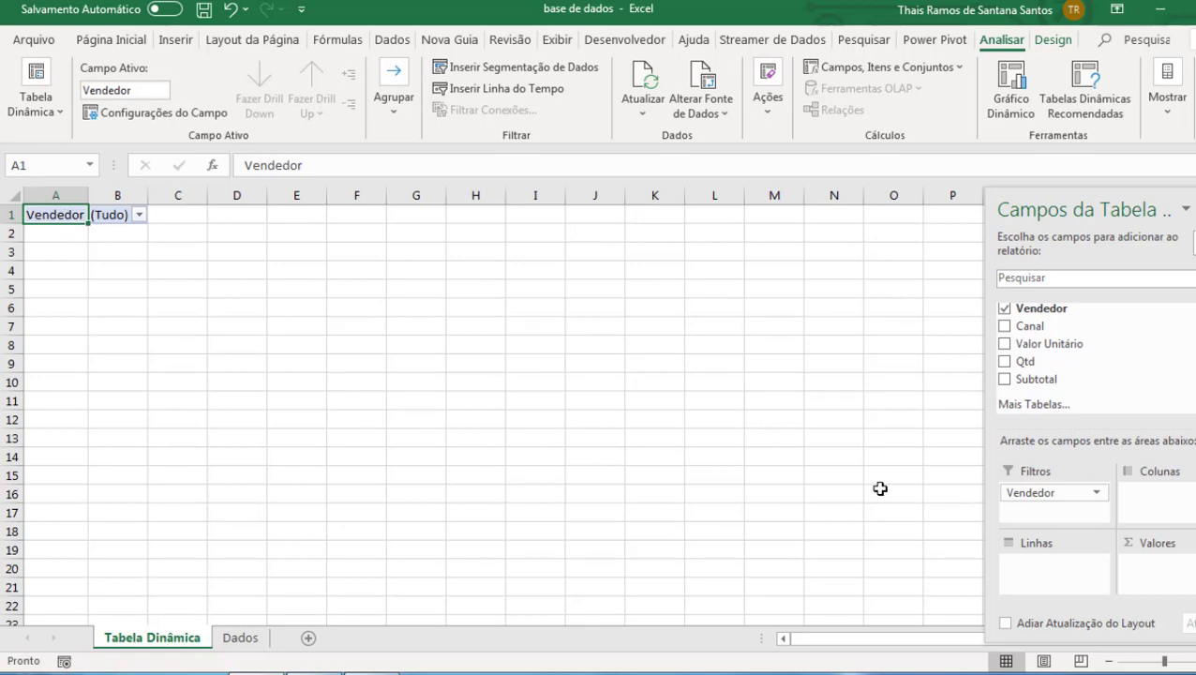
Move the Vendedor field from the filters to the rows and check each seller's row label.
left_click_drag(1010, 492, 1025, 581)
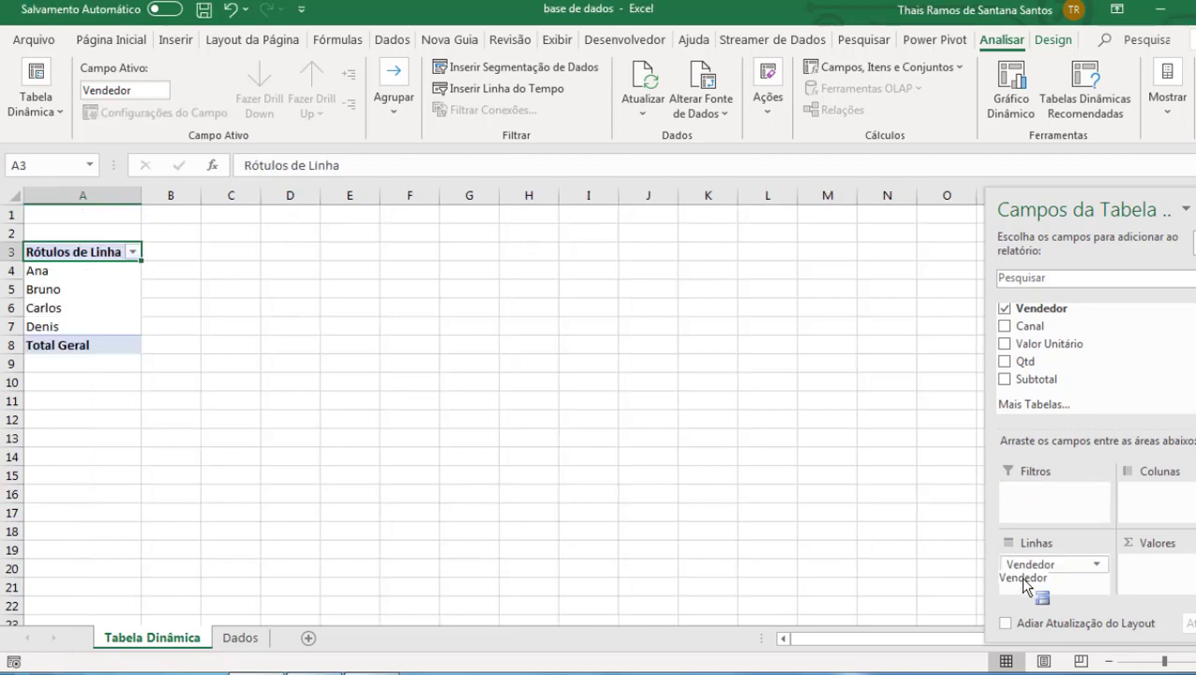
left_click(52, 272)
left_click(49, 289)
left_click(52, 308)
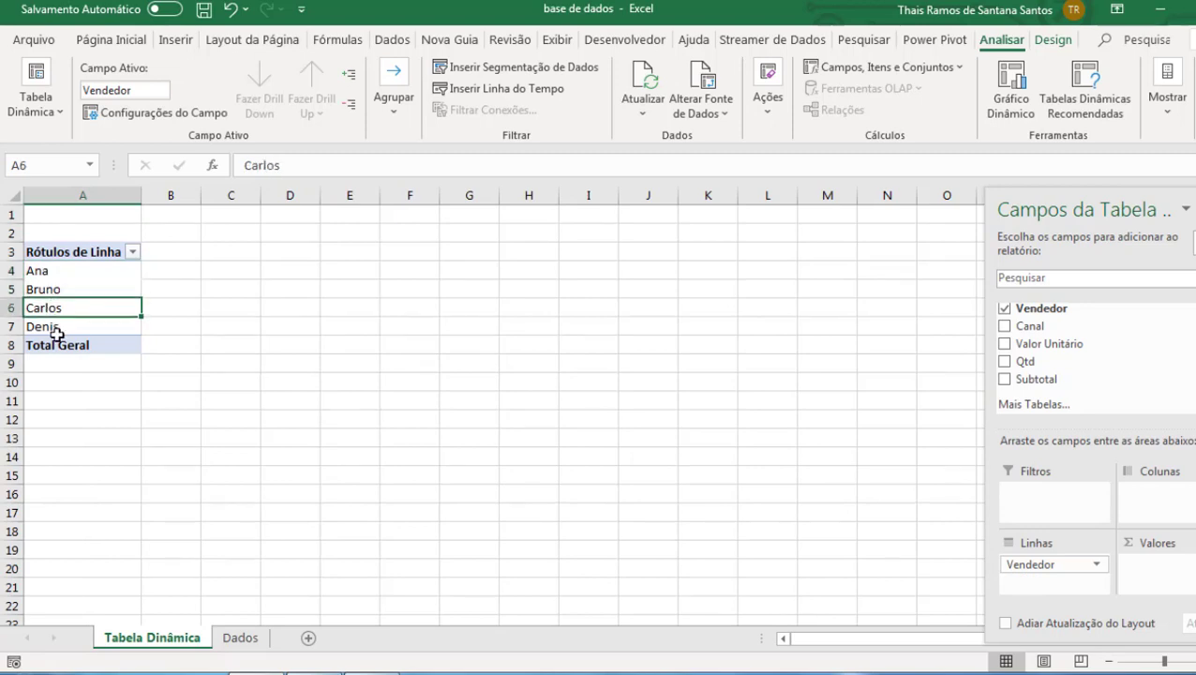
left_click(56, 330)
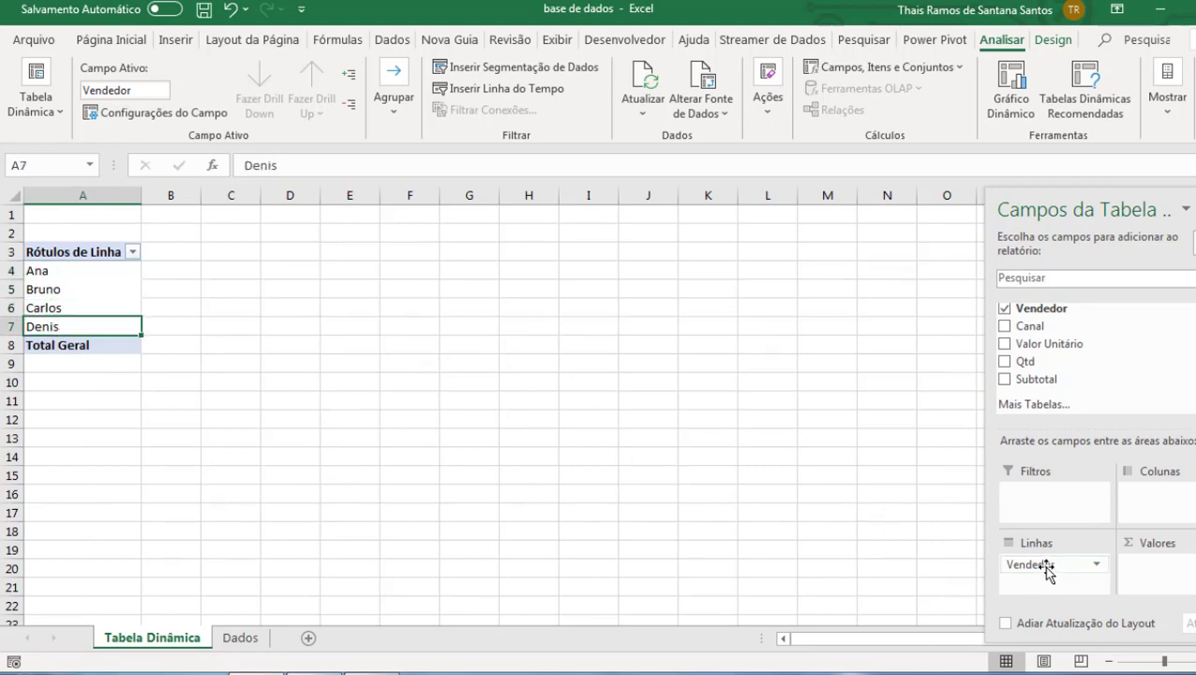
Try the Vendedor field as column labels and go through the seller headings.
left_click_drag(1041, 565, 1154, 505)
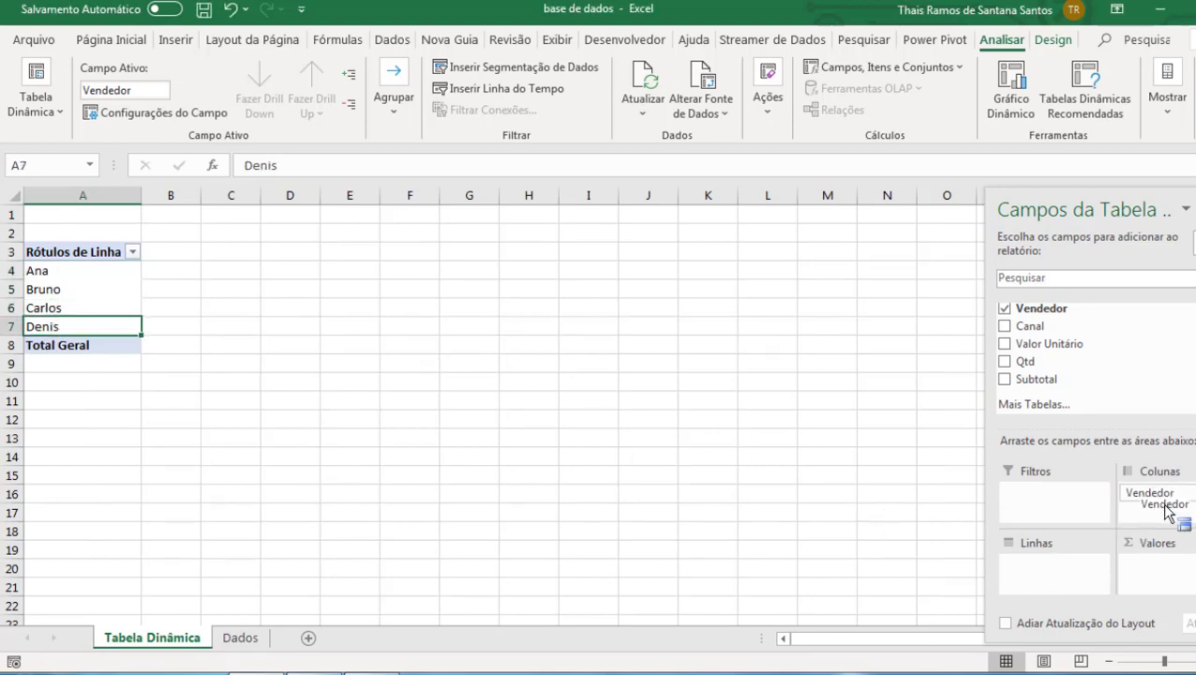
left_click(67, 272)
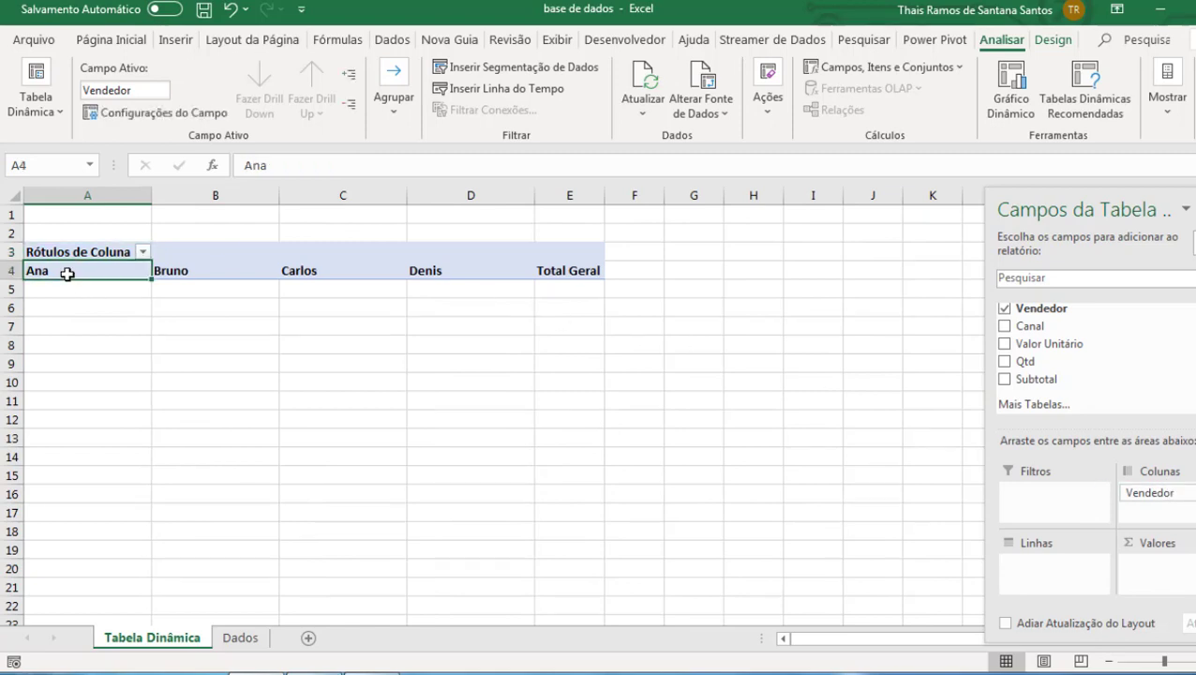
left_click(200, 270)
left_click(301, 280)
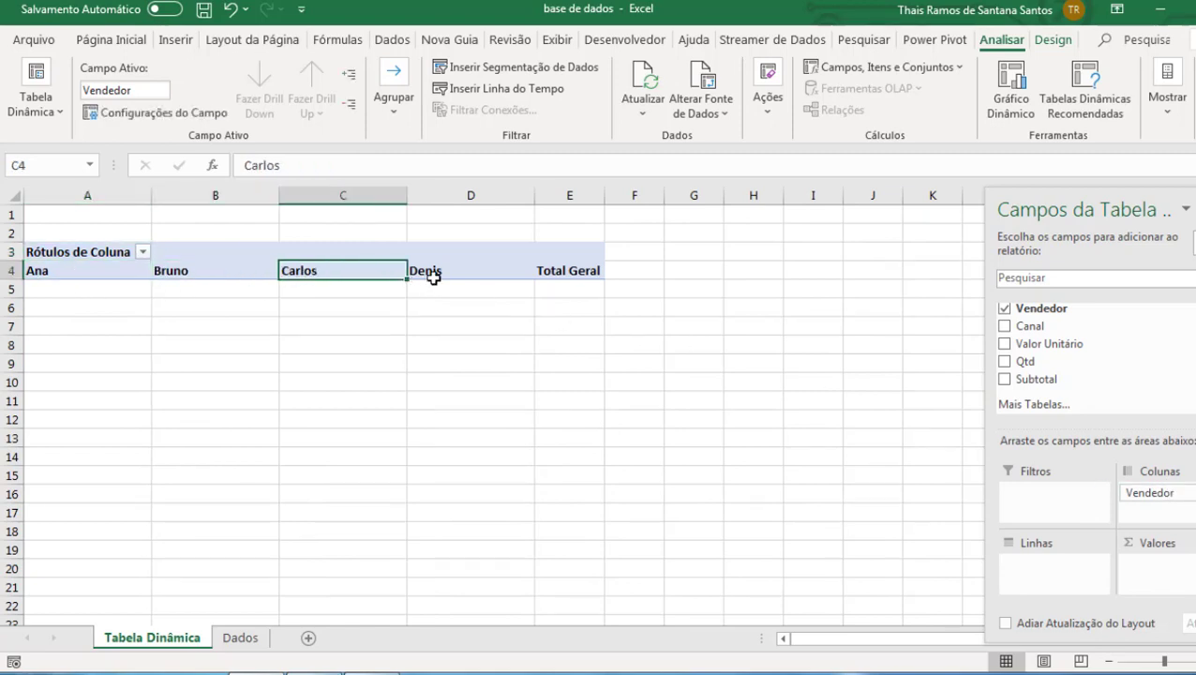
left_click(432, 277)
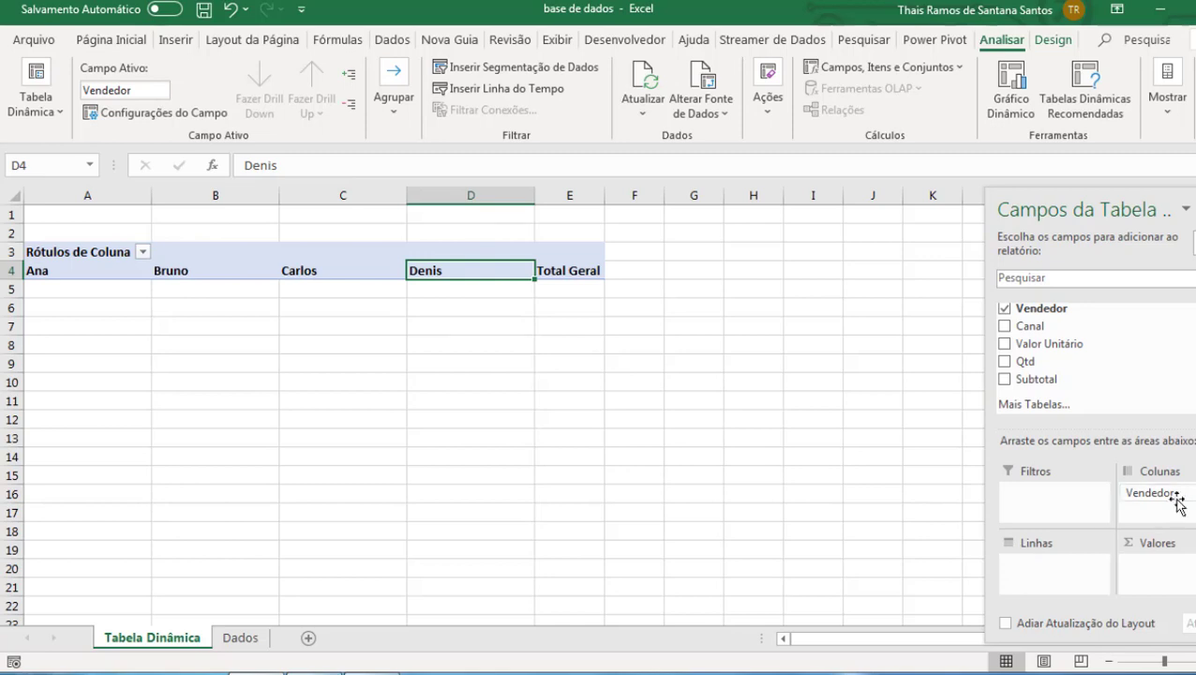
Try the Vendedor field as a counted value and return it to the rows.
left_click_drag(1162, 492, 1136, 577)
left_click_drag(1168, 581, 1164, 568)
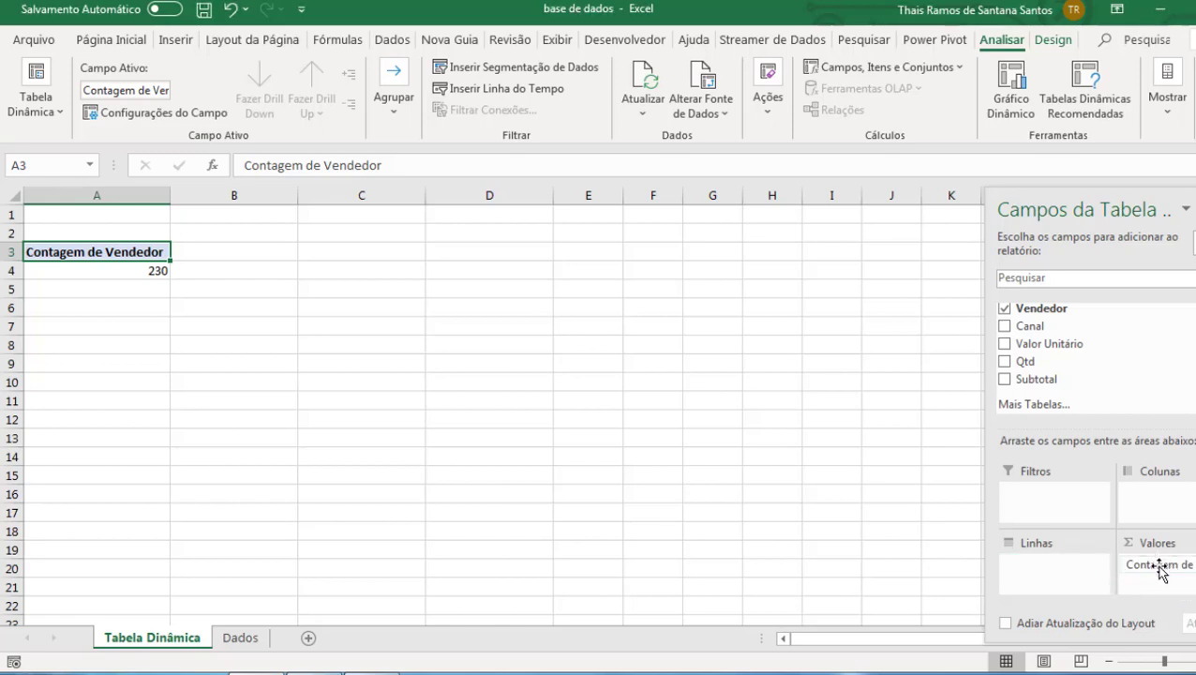
left_click(1160, 567)
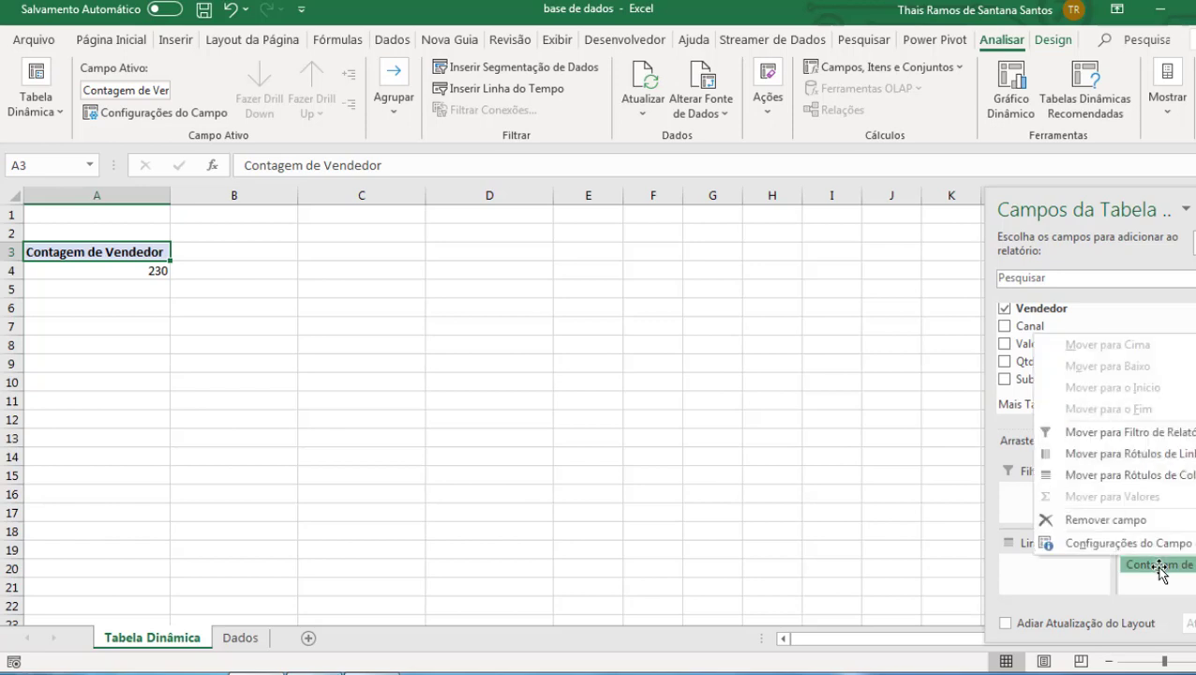
left_click_drag(1161, 569, 1048, 572)
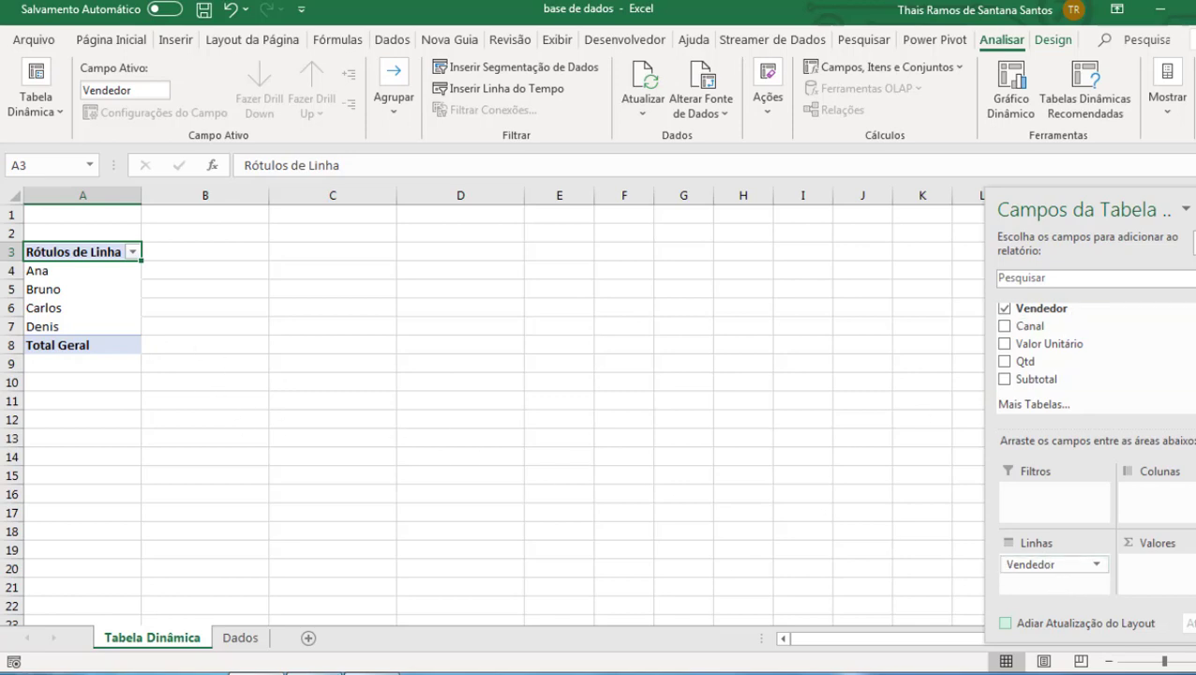
Add Subtotal to the PivotTable as a summed value and Canal as its column labels.
left_click_drag(1029, 380, 1160, 574)
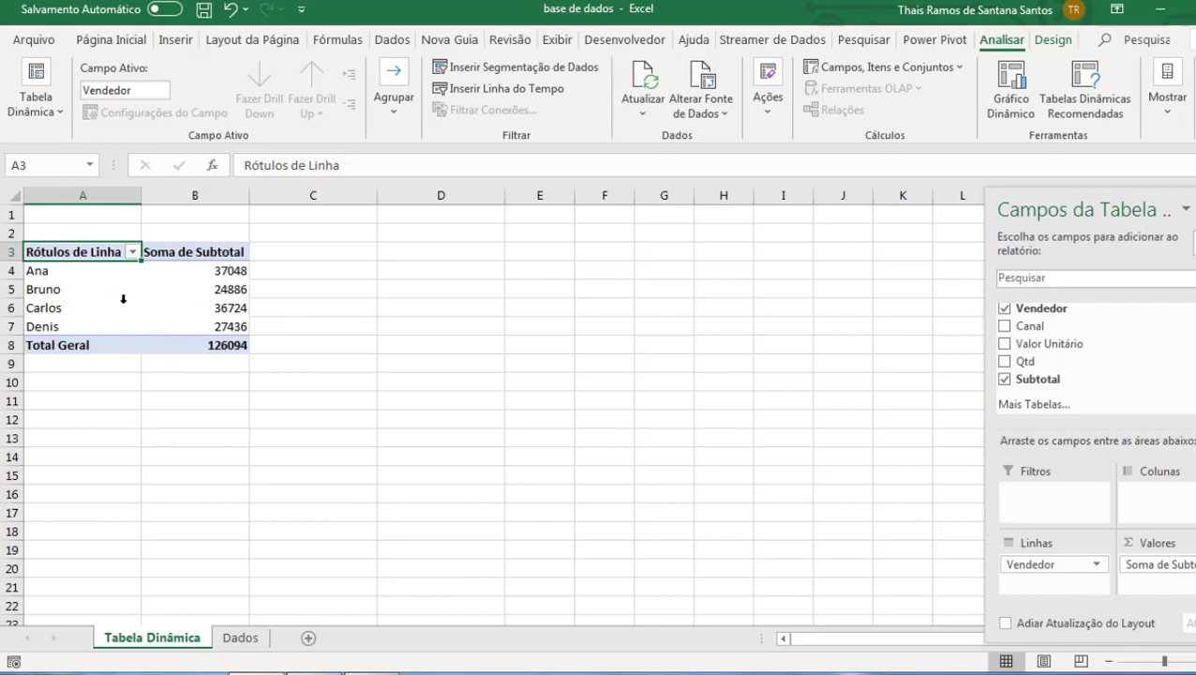
left_click(174, 274)
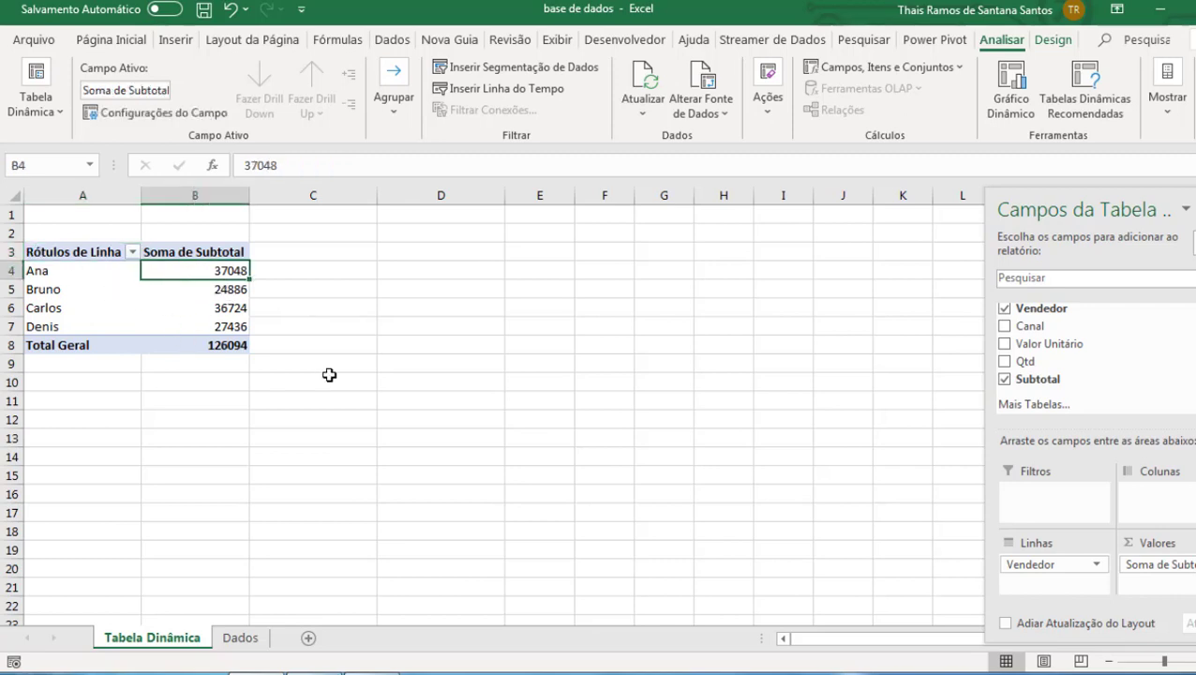
left_click(79, 273)
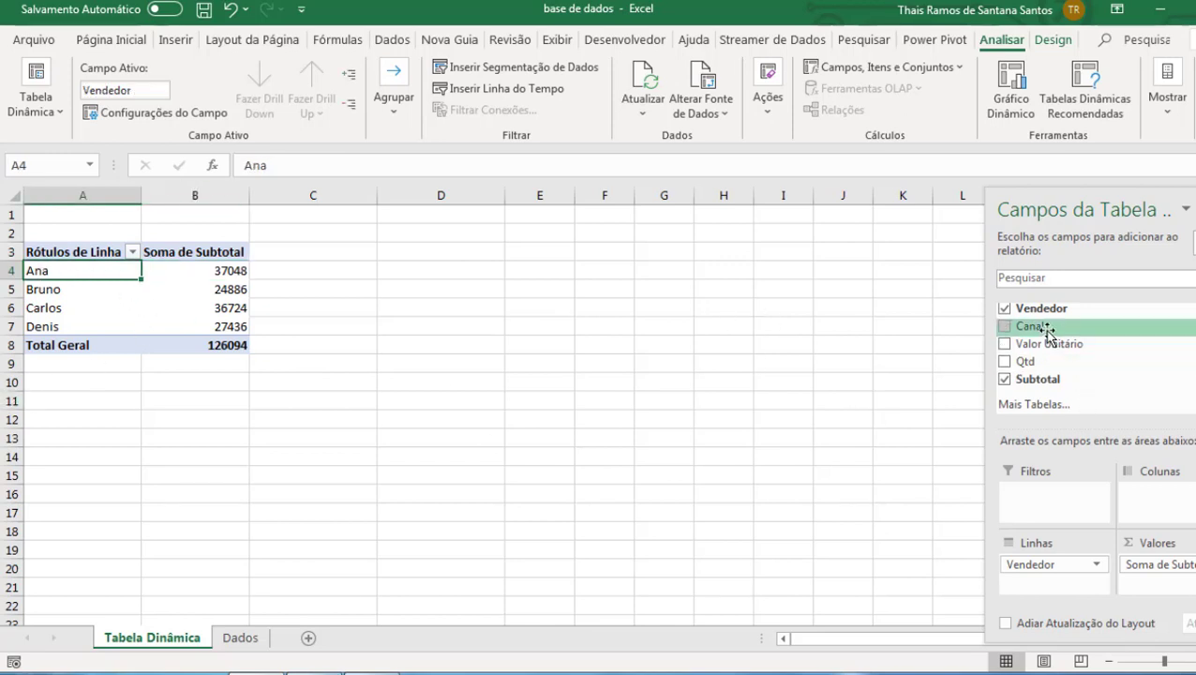
left_click_drag(1046, 332, 1162, 506)
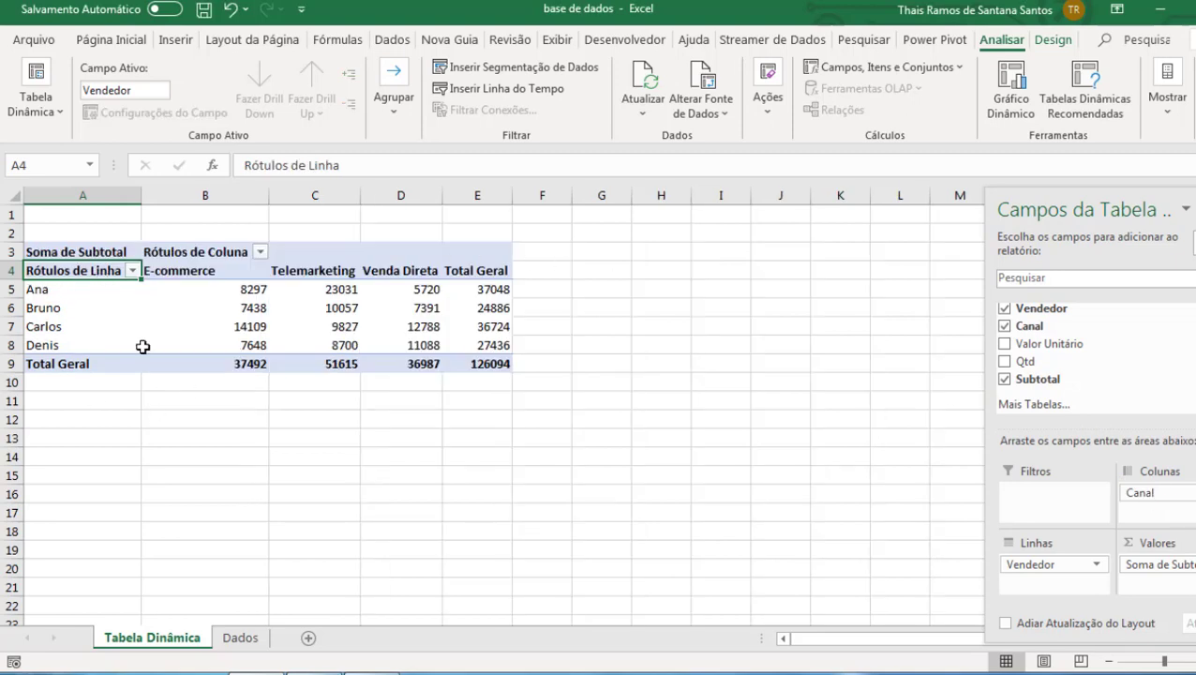
Examine the first seller's sales in each channel and overall, and the second seller's Telemarketing amount.
left_click(52, 292)
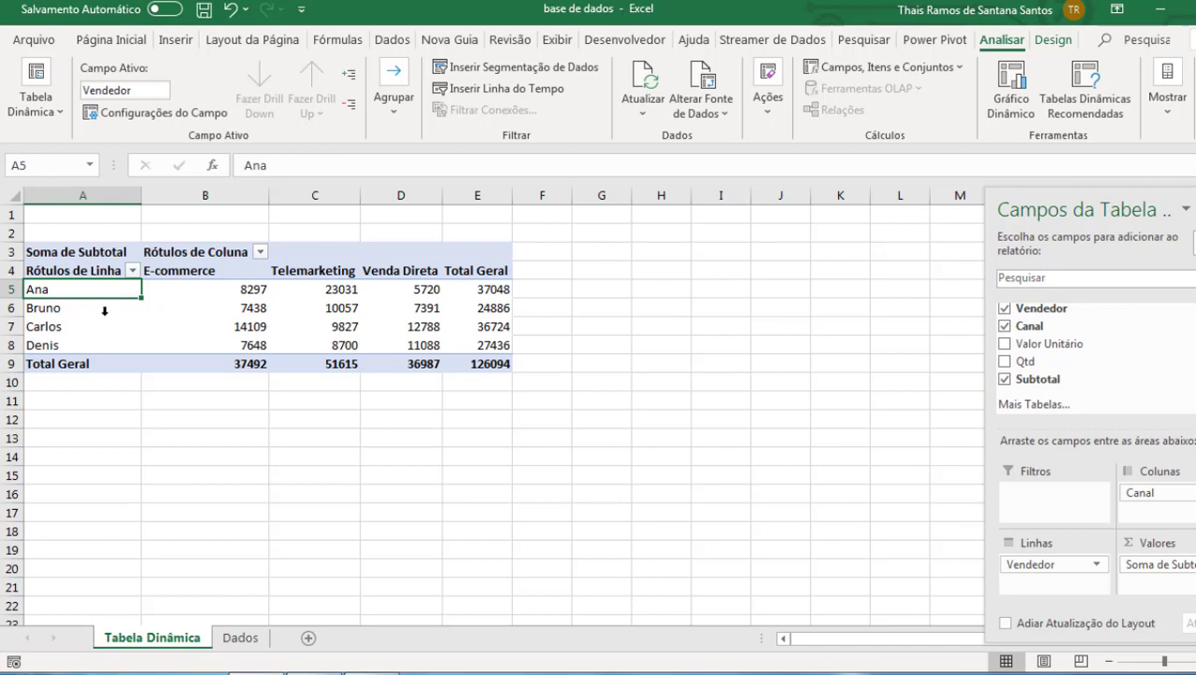
left_click(185, 288)
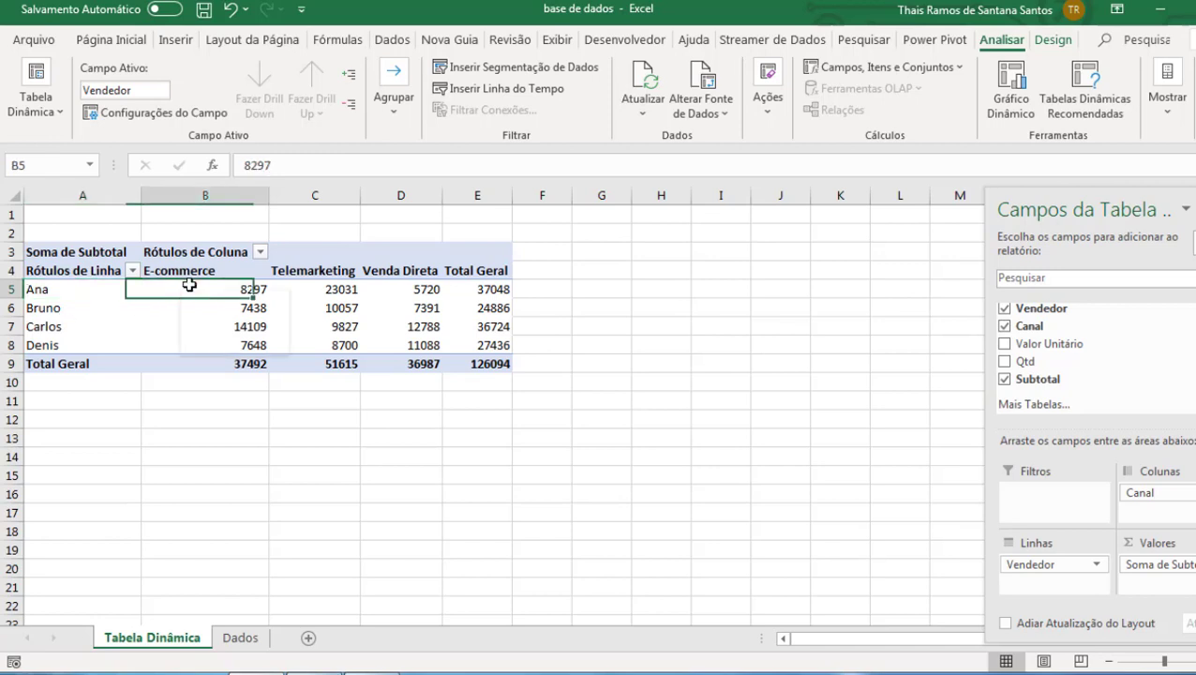
left_click(322, 288)
left_click(421, 291)
left_click(478, 293)
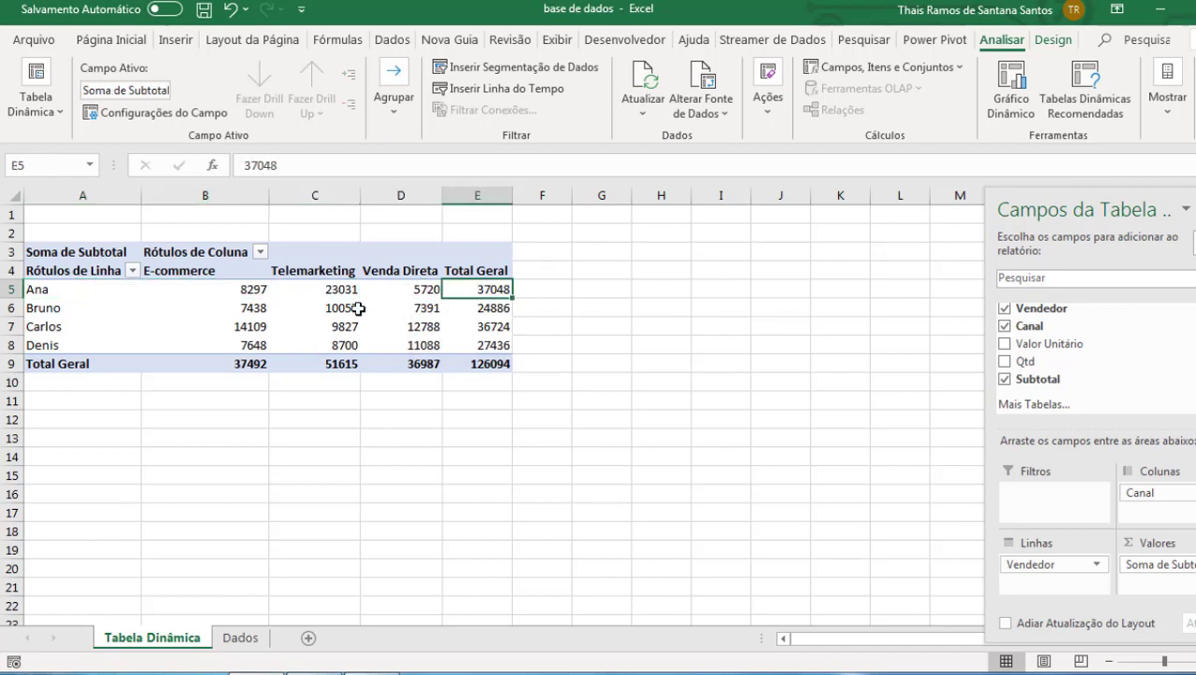
left_click(316, 306)
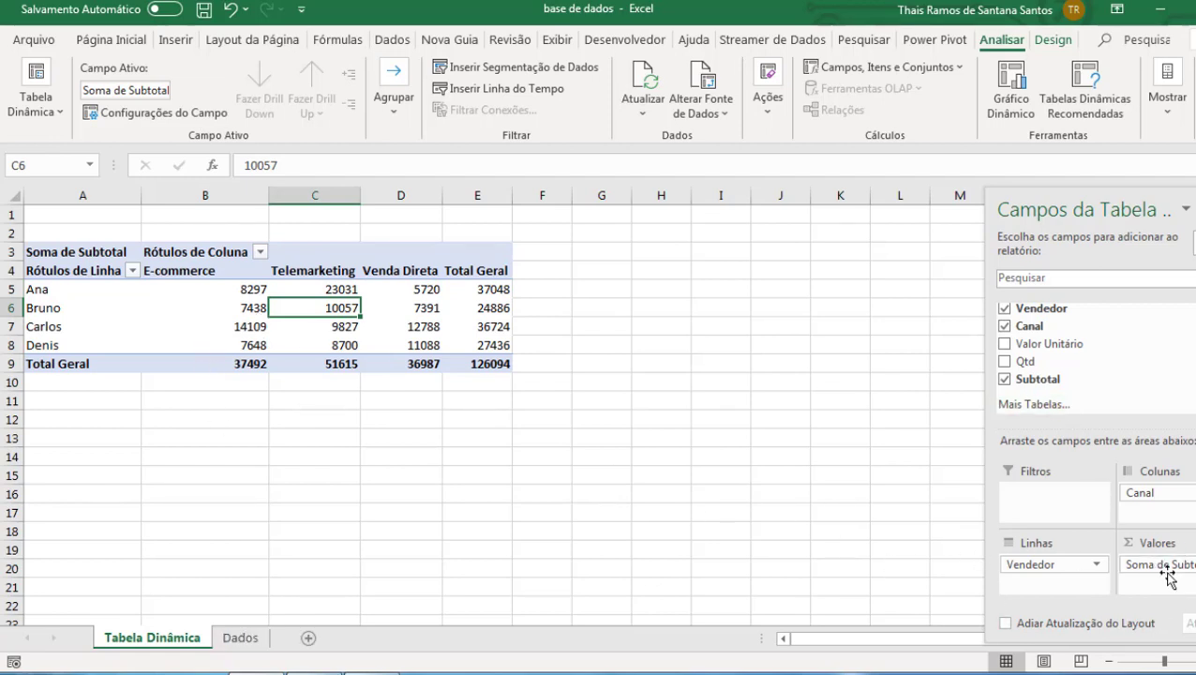
left_click(226, 294)
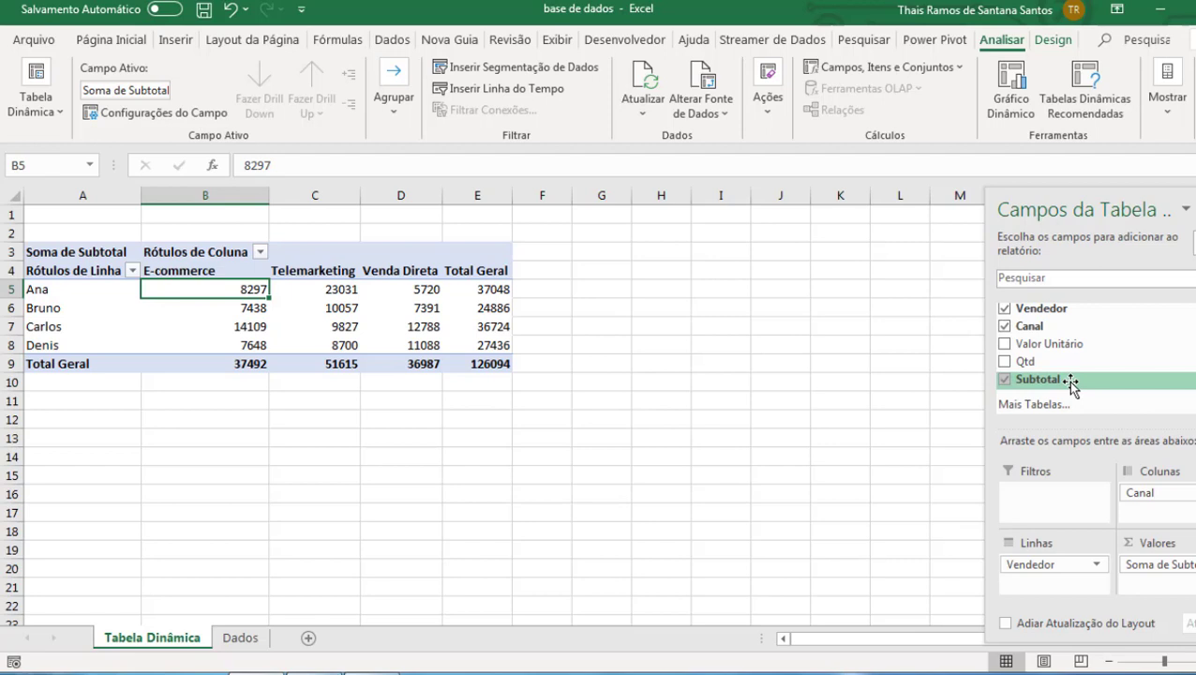
Add Subtotal to the PivotTable values a second time, summarized by Média and with the custom name Média.
left_click_drag(1071, 385, 1162, 586)
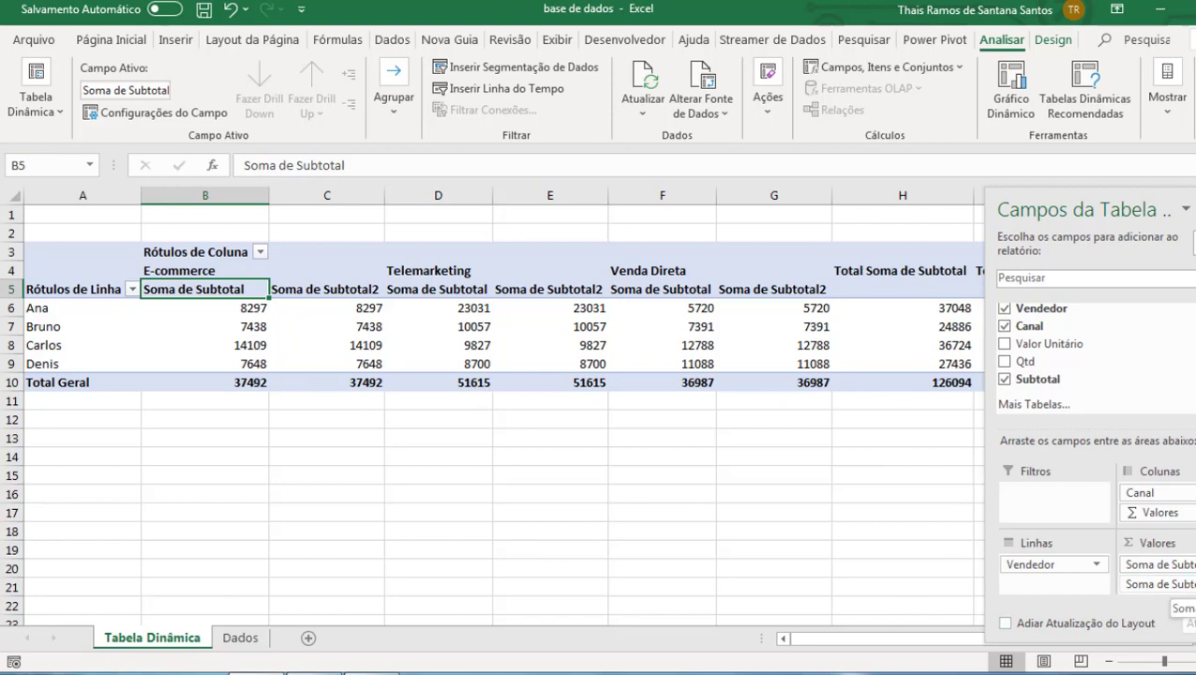
left_click(1134, 584)
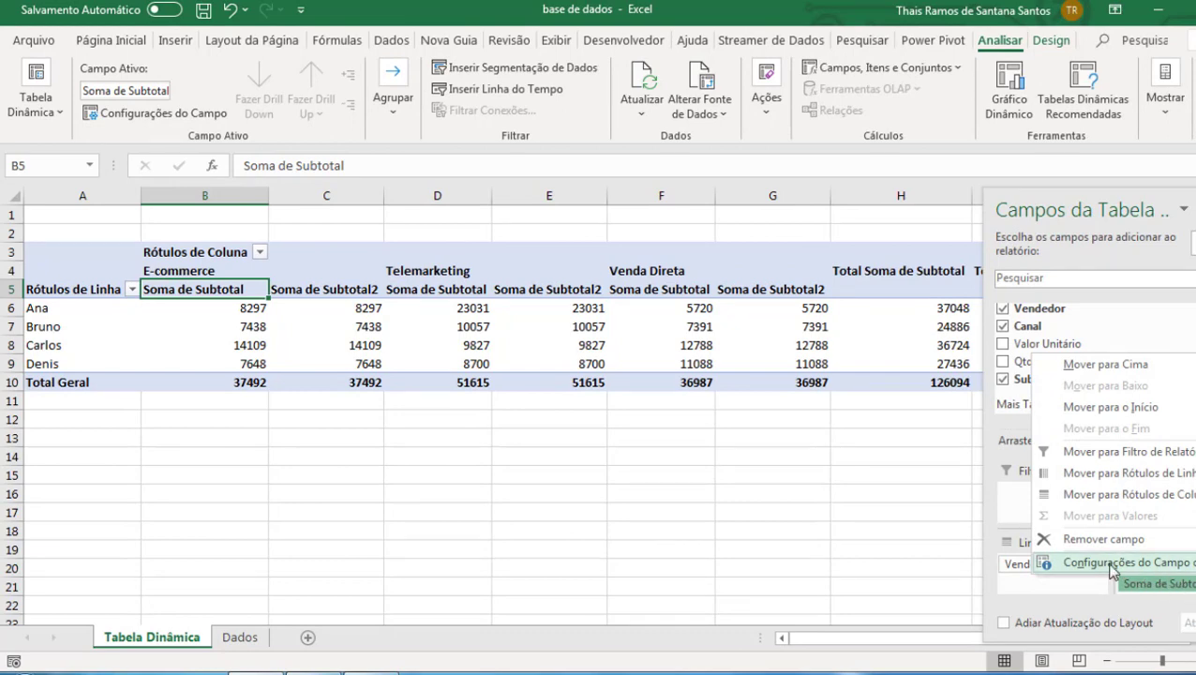
left_click(1112, 565)
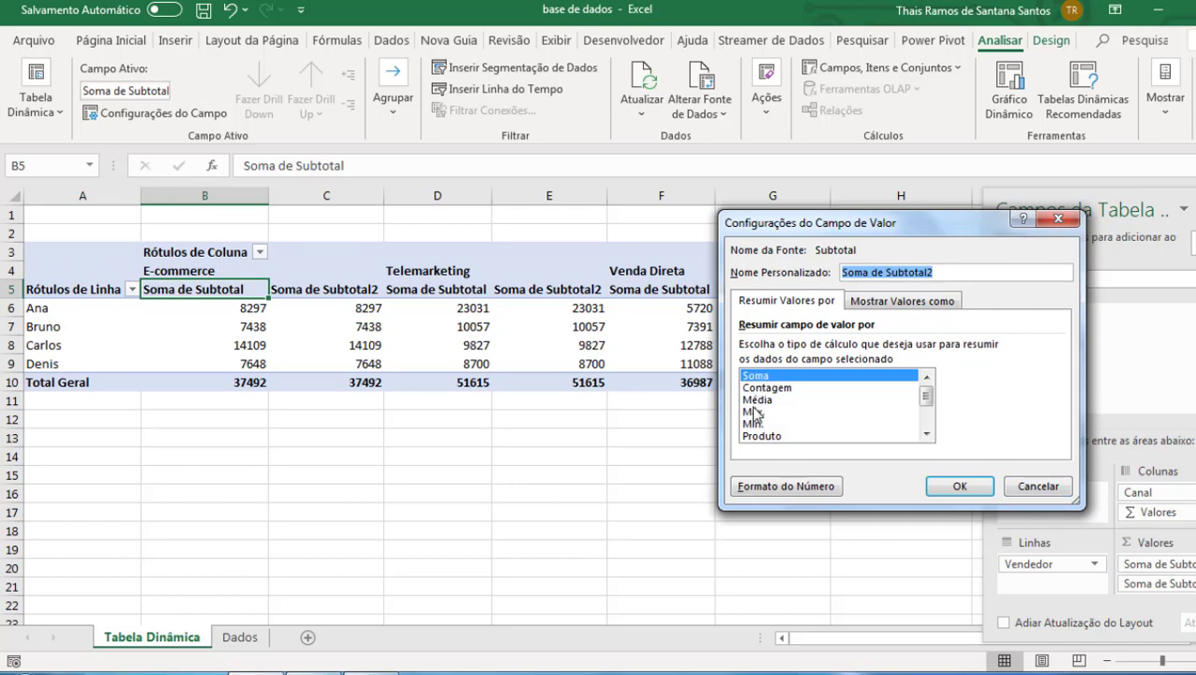
left_click(756, 400)
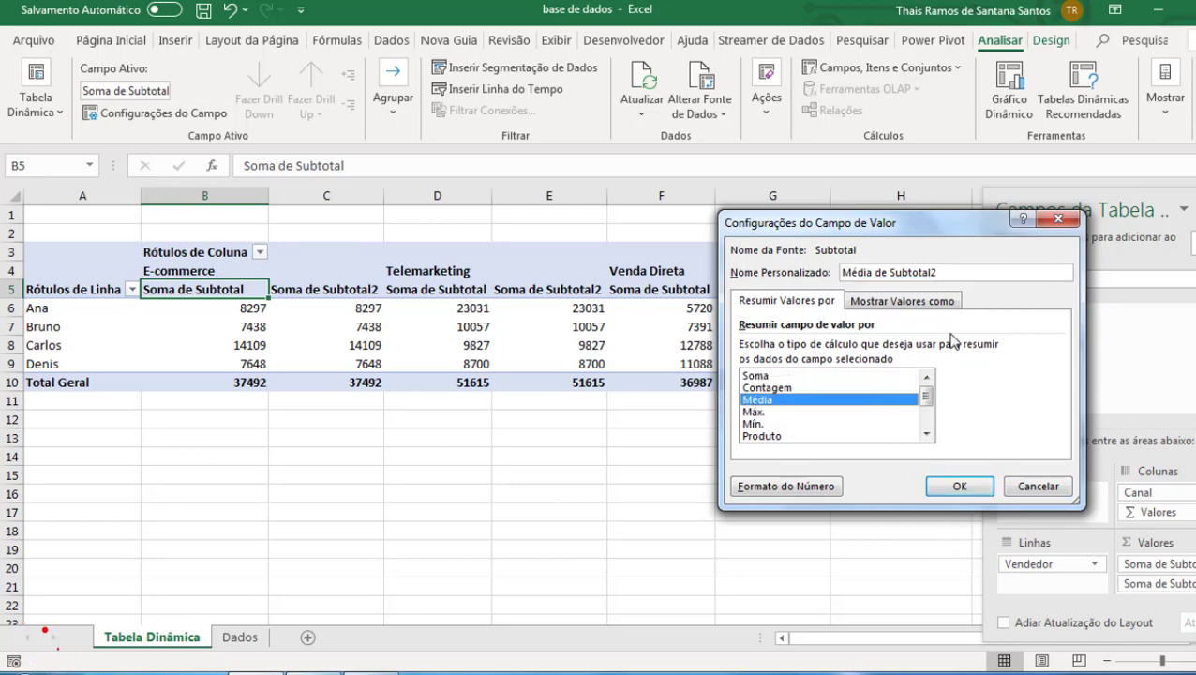
left_click_drag(955, 271, 841, 272)
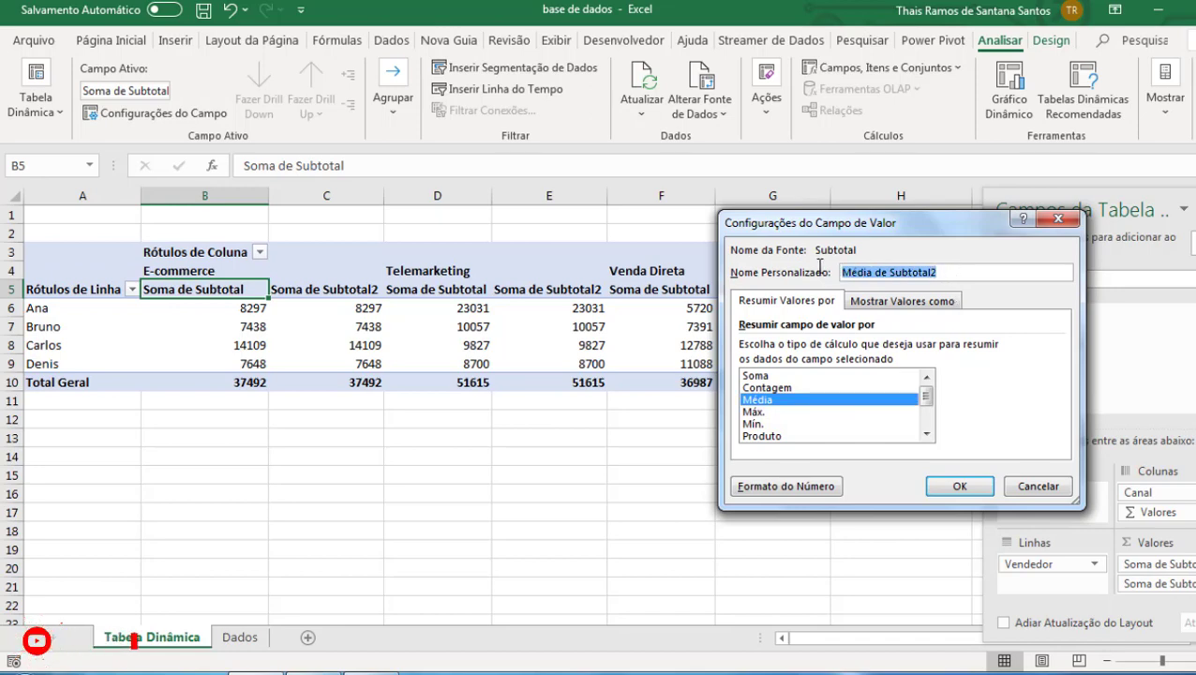
type("Média")
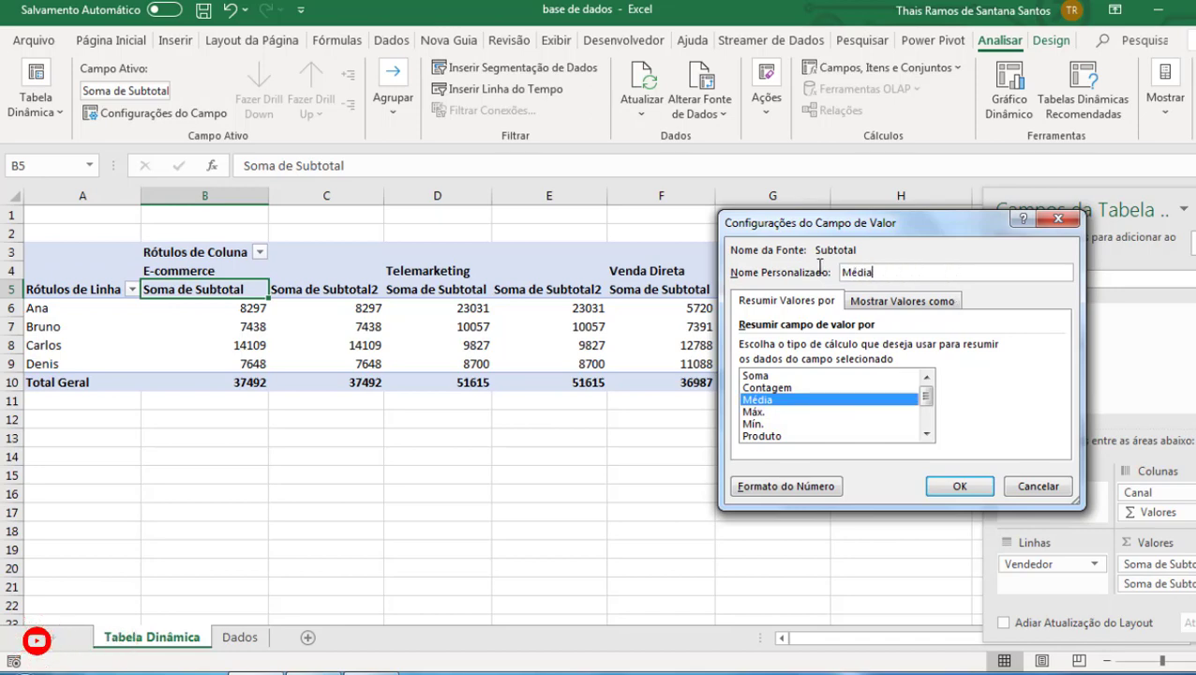
left_click(959, 486)
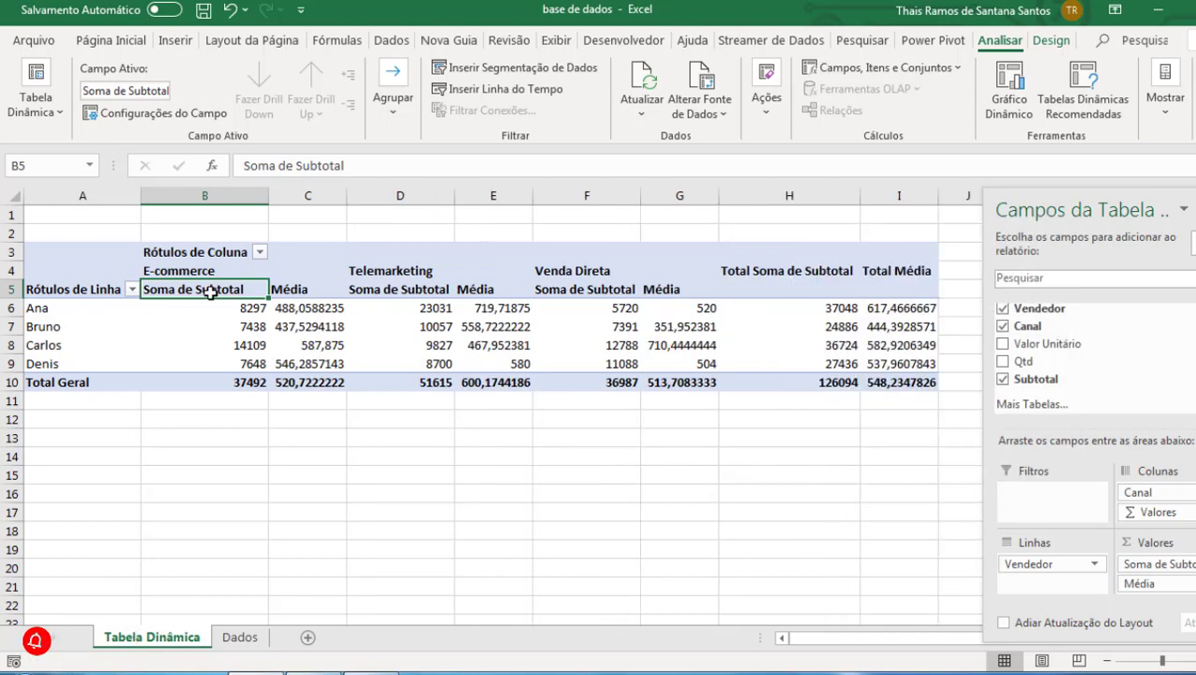
Format the Média value field as Número with one decimal place and a thousands separator.
left_click(289, 290)
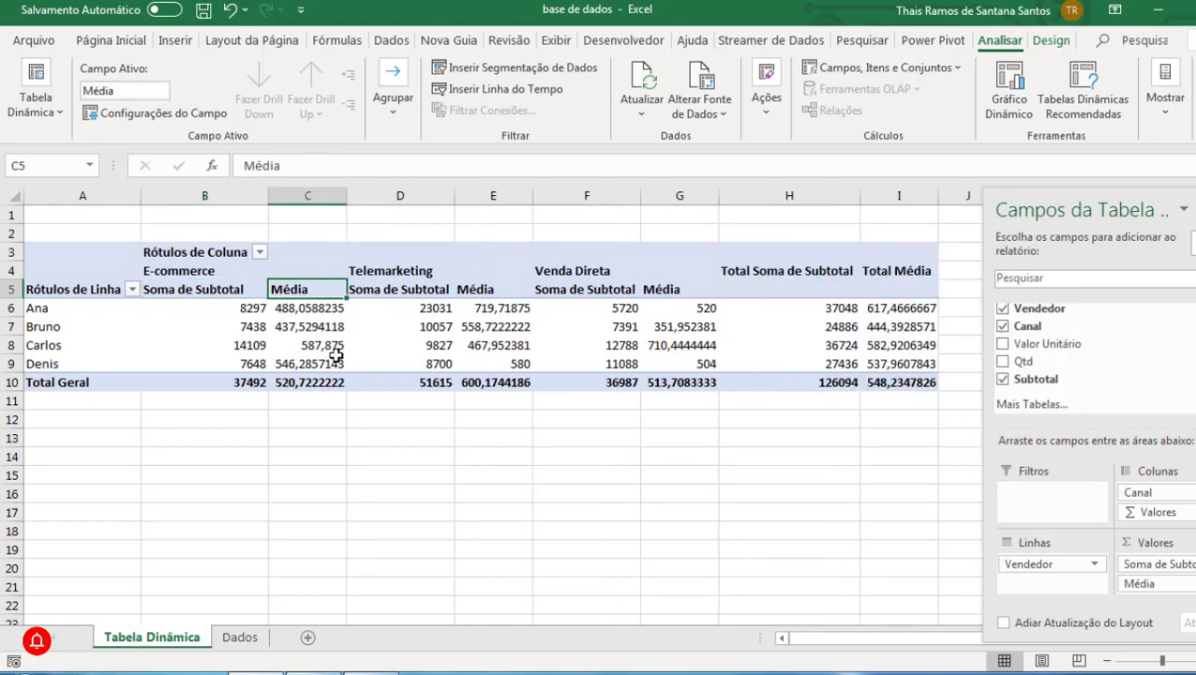
mouse_move(335, 354)
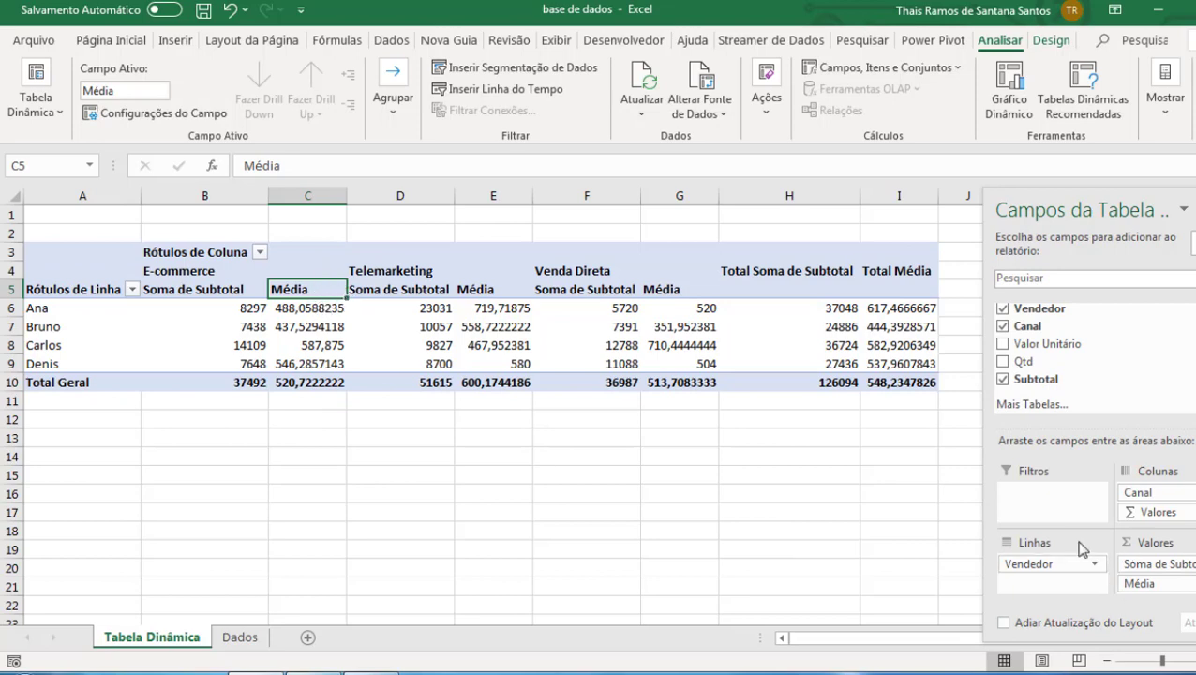
left_click(1170, 583)
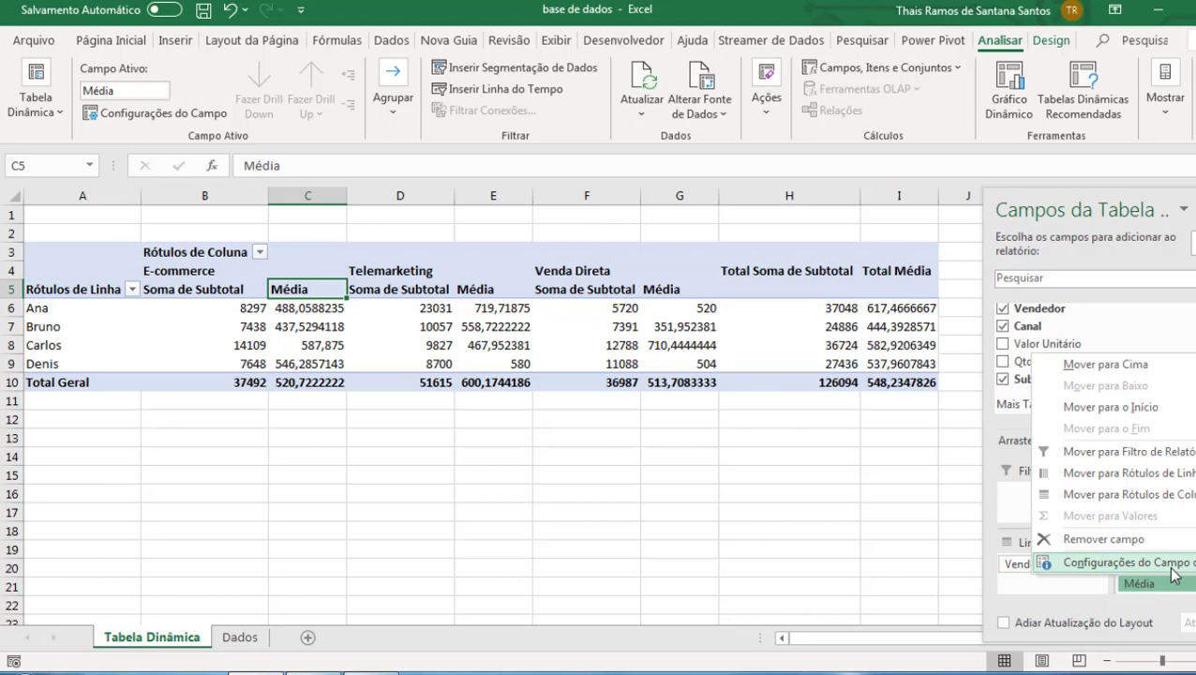
left_click(1172, 565)
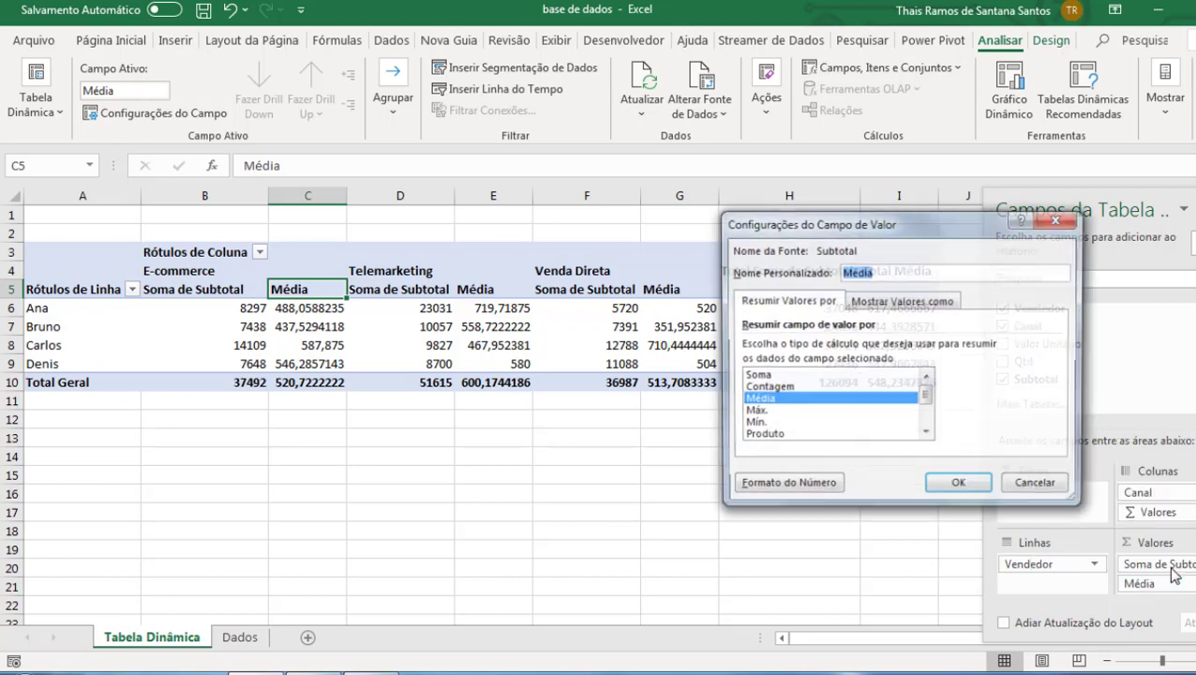
left_click(763, 488)
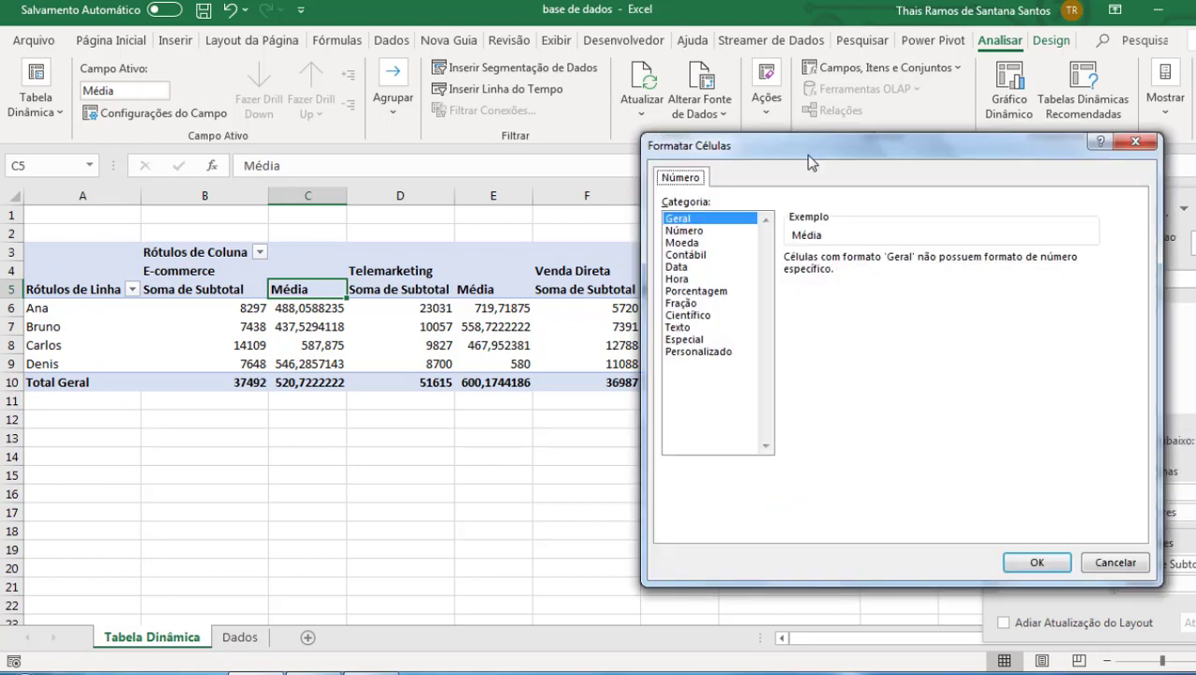
left_click(695, 231)
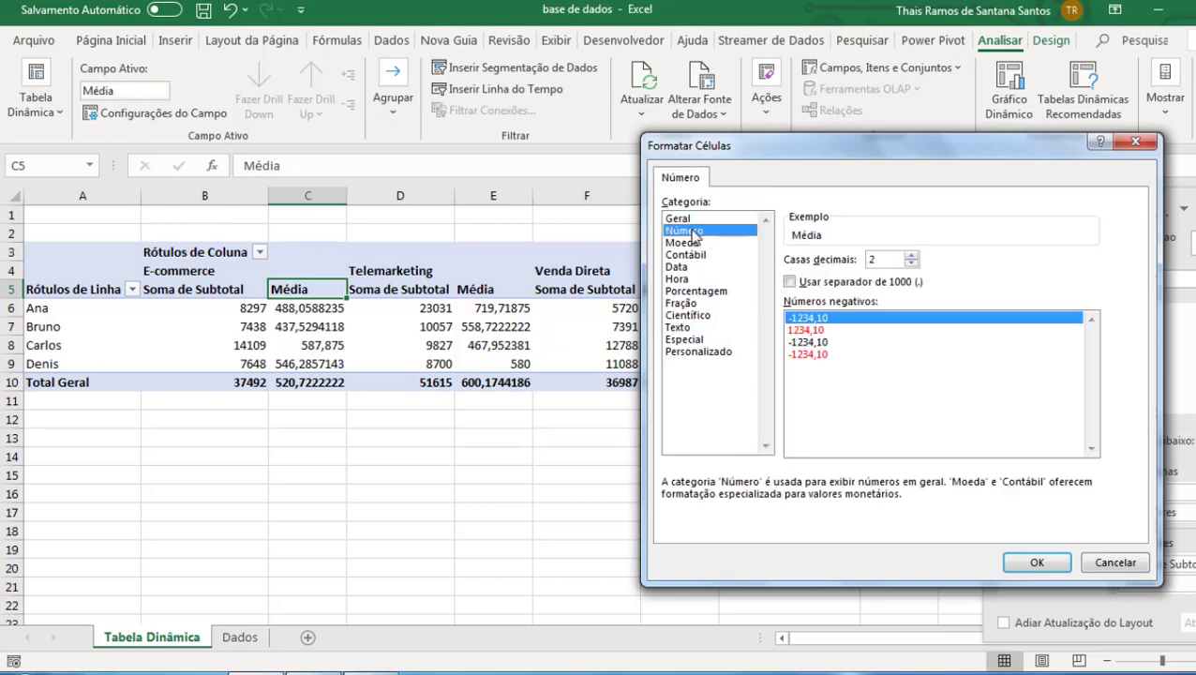
left_click(790, 282)
left_click(911, 264)
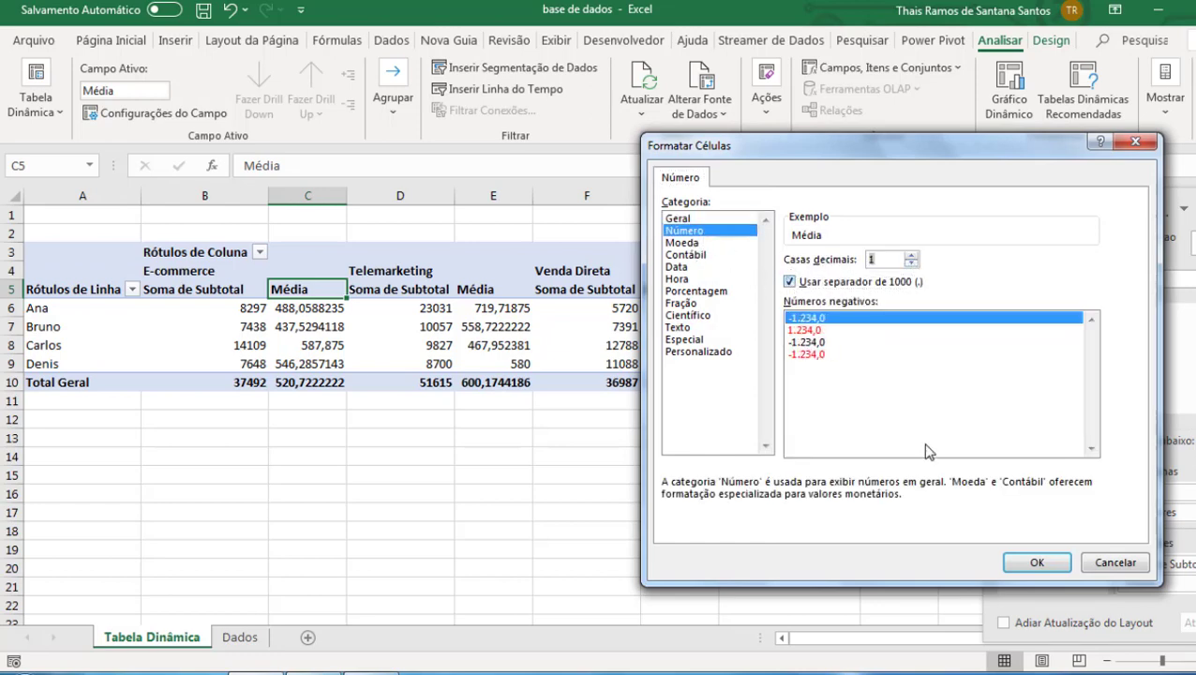
left_click(1037, 563)
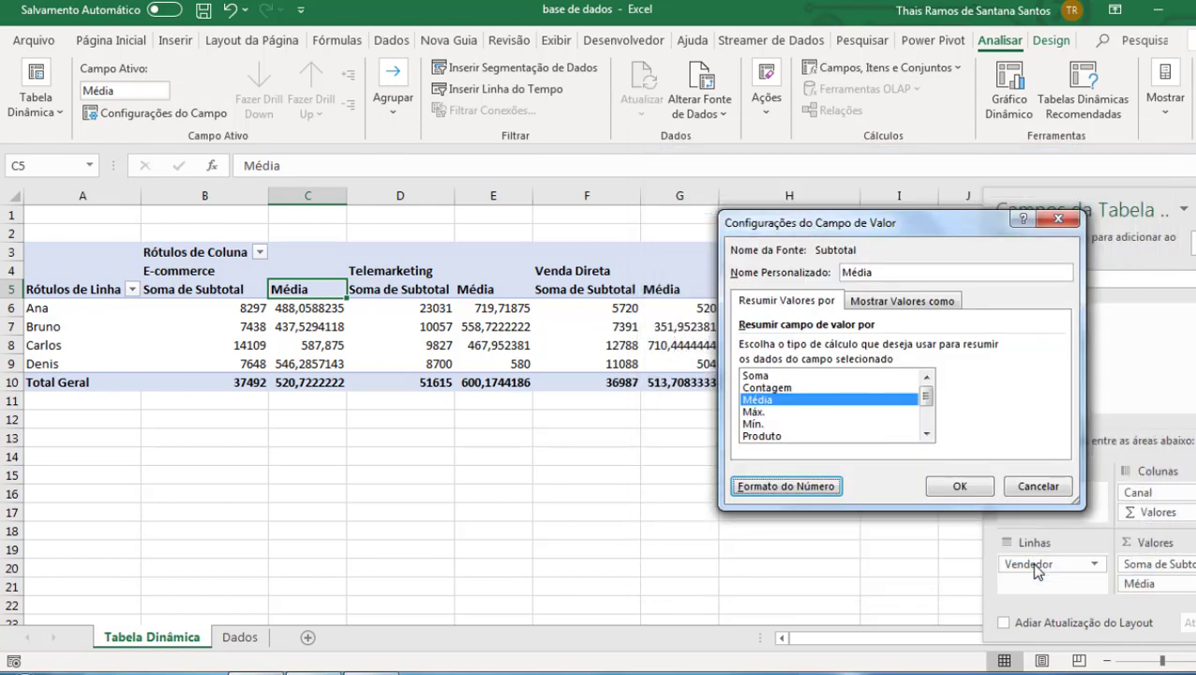
left_click(959, 486)
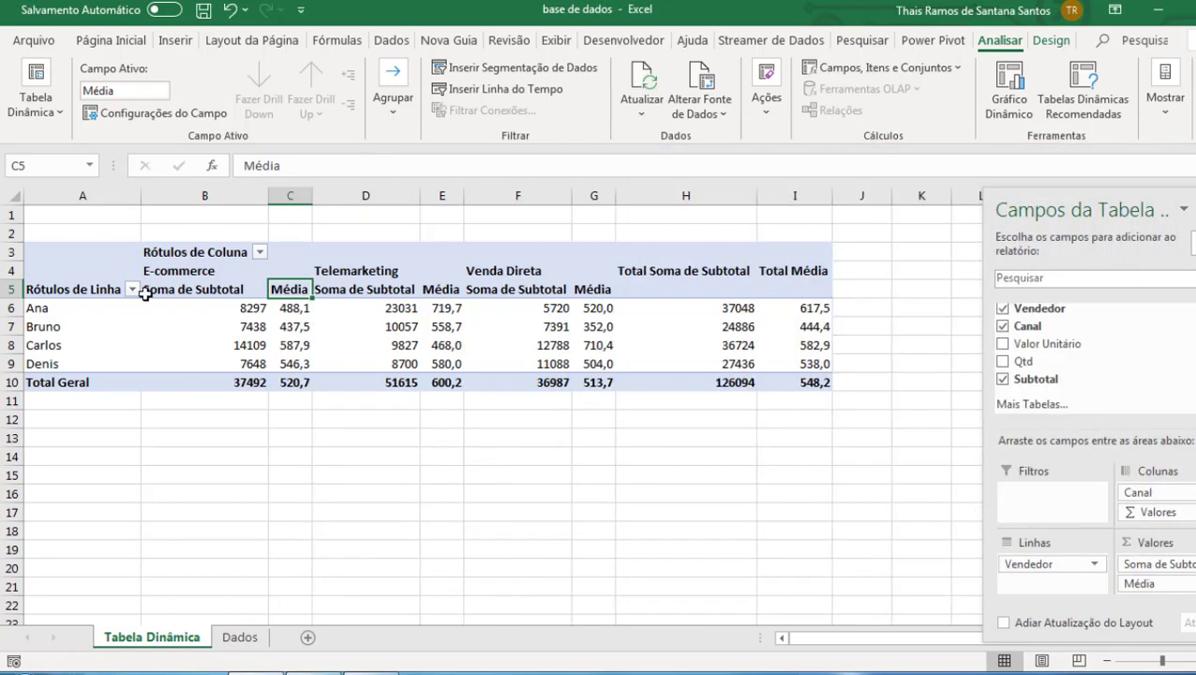
Rename the Soma de Subtotal value heading to Total de vendas.
left_click(220, 292)
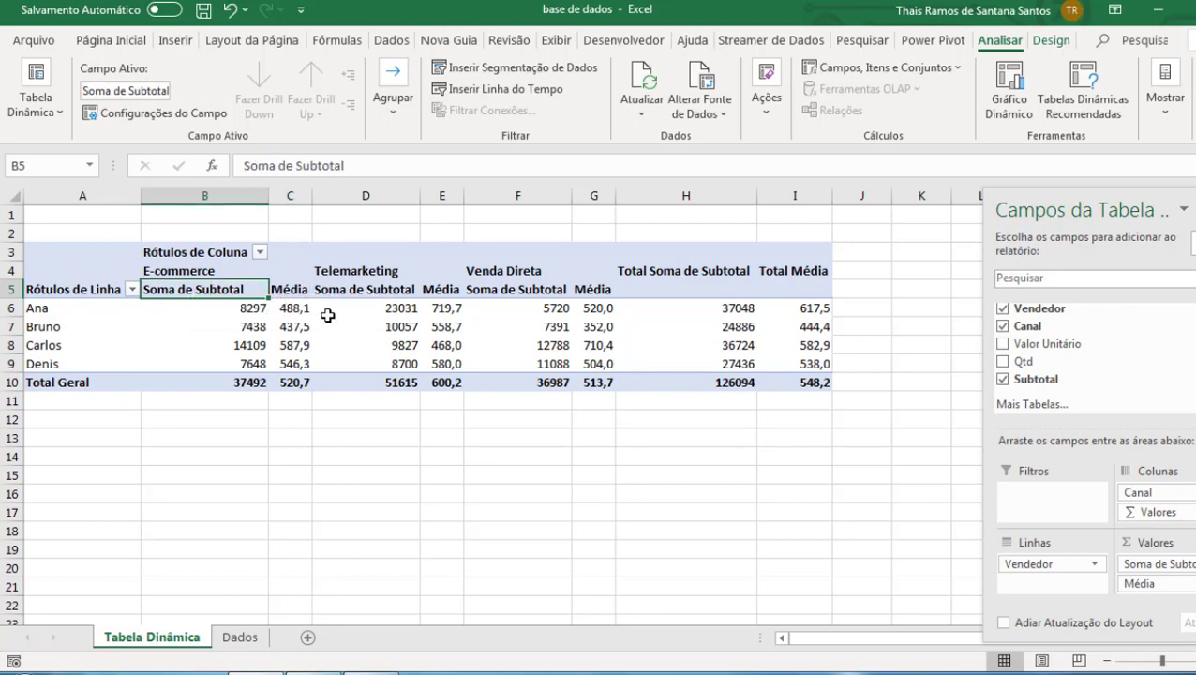
key("BackSpace")
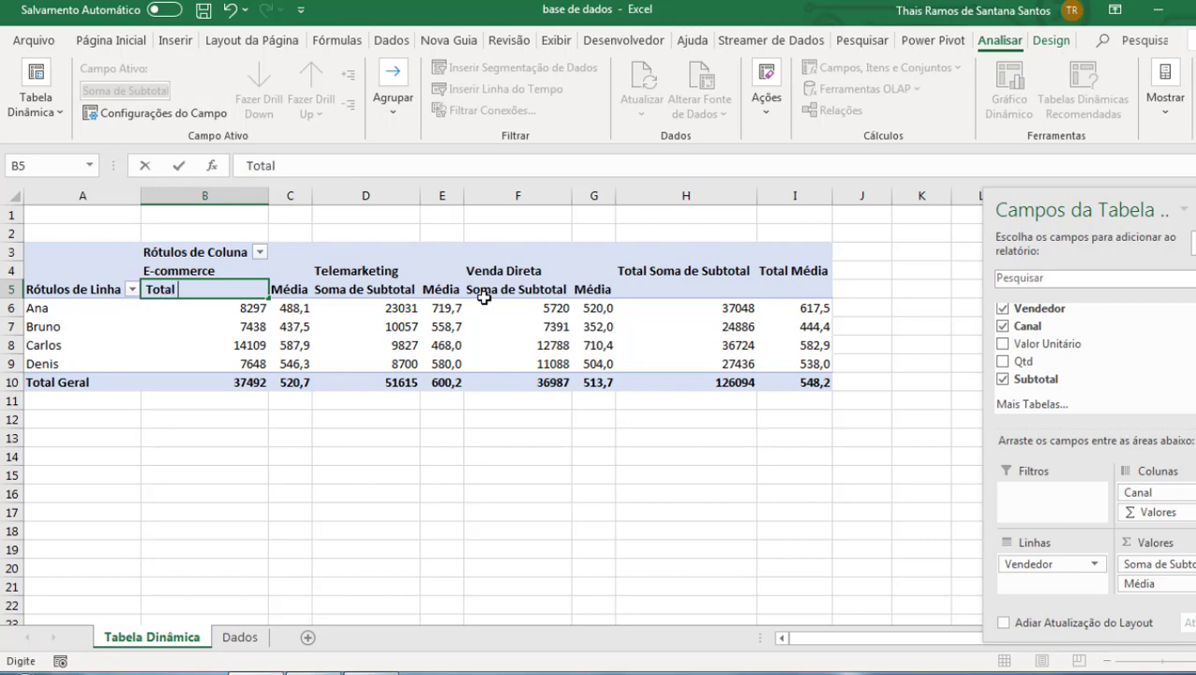
type("Total de vendas")
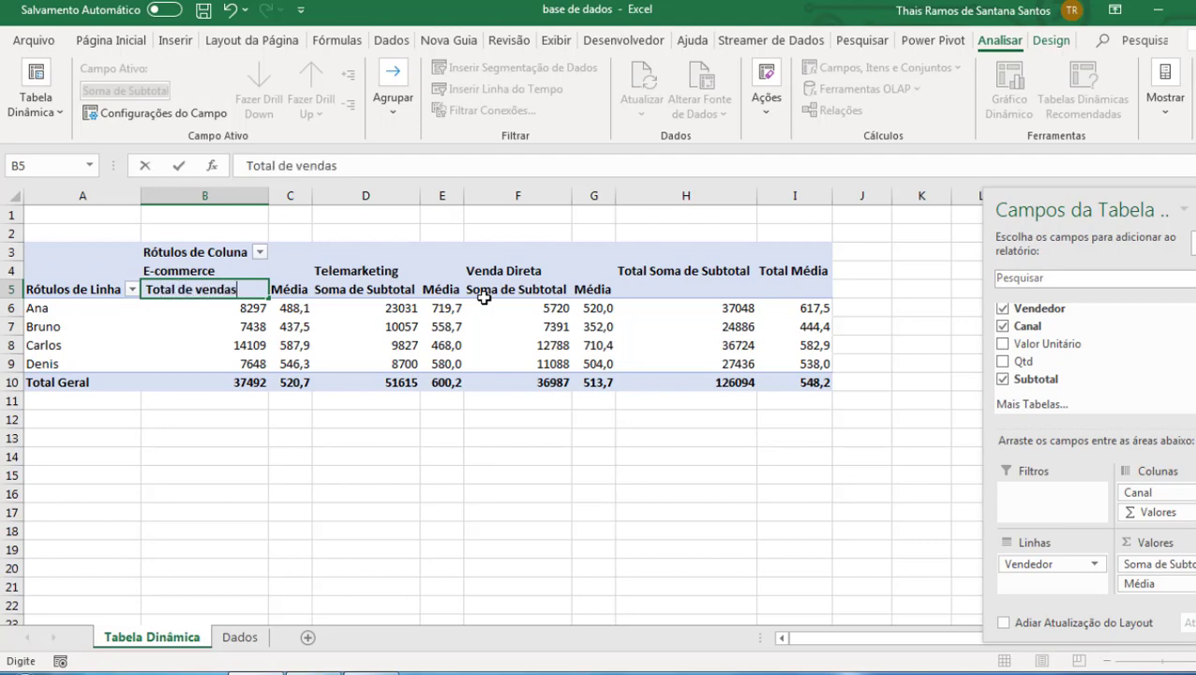
key("Return")
left_click(96, 292)
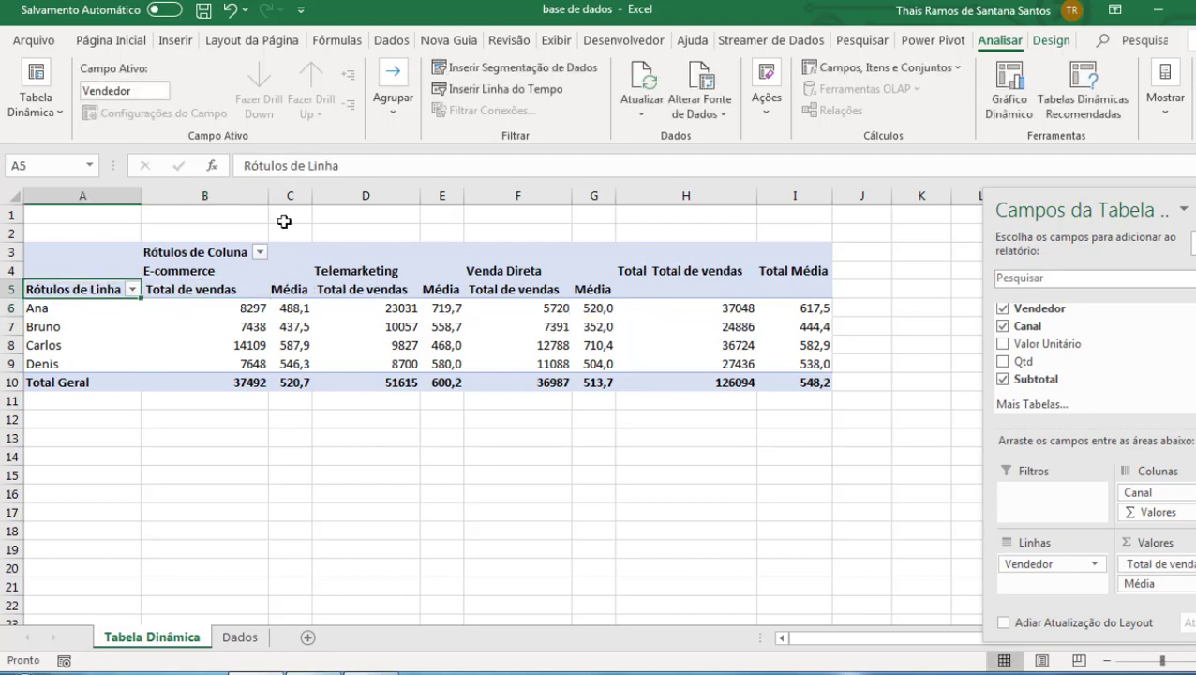
left_click_drag(378, 336, 389, 347)
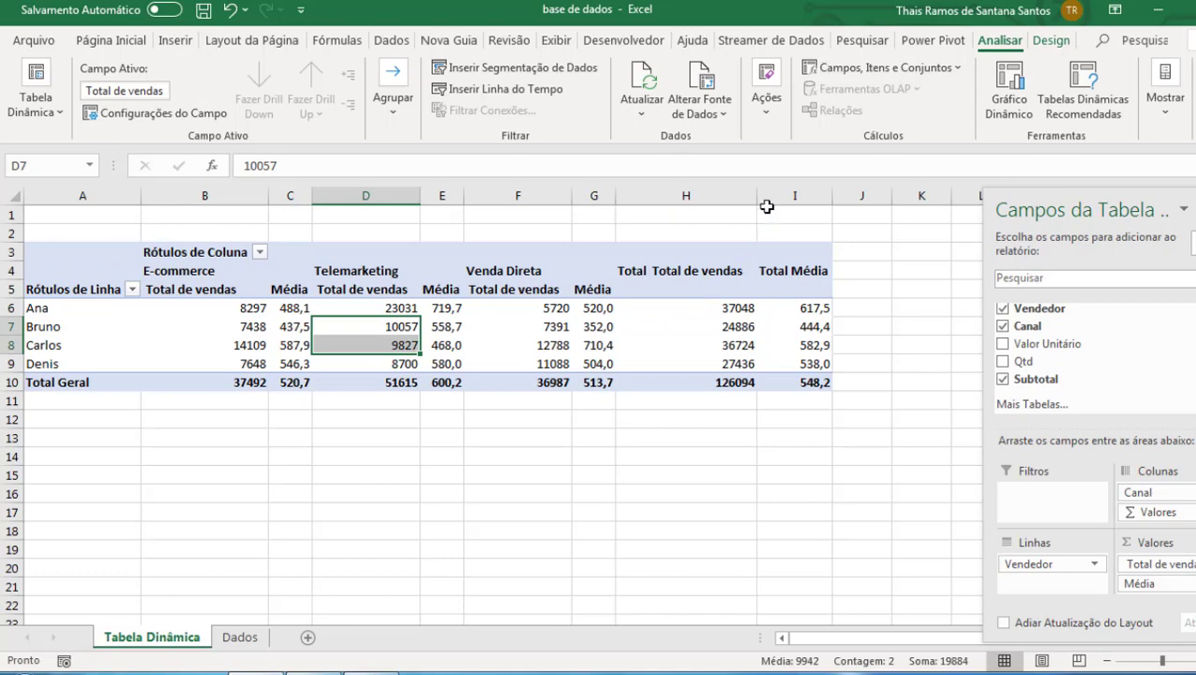
left_click(699, 257)
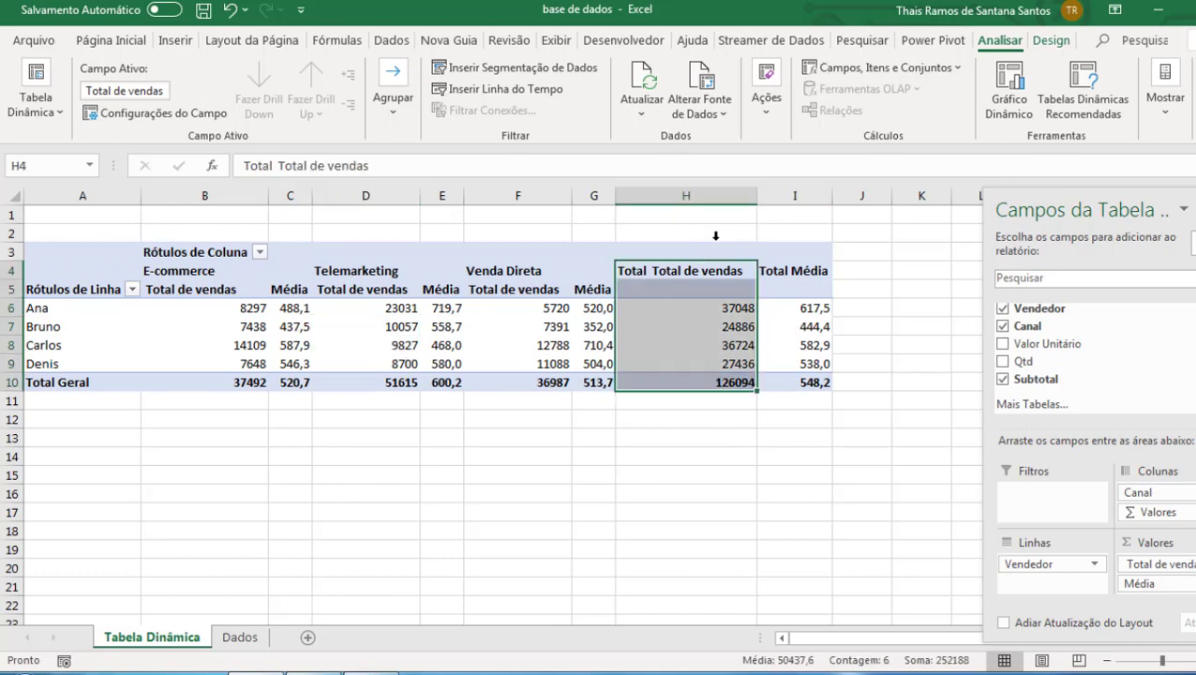
double_click(756, 195)
left_click(287, 313)
left_click(134, 324)
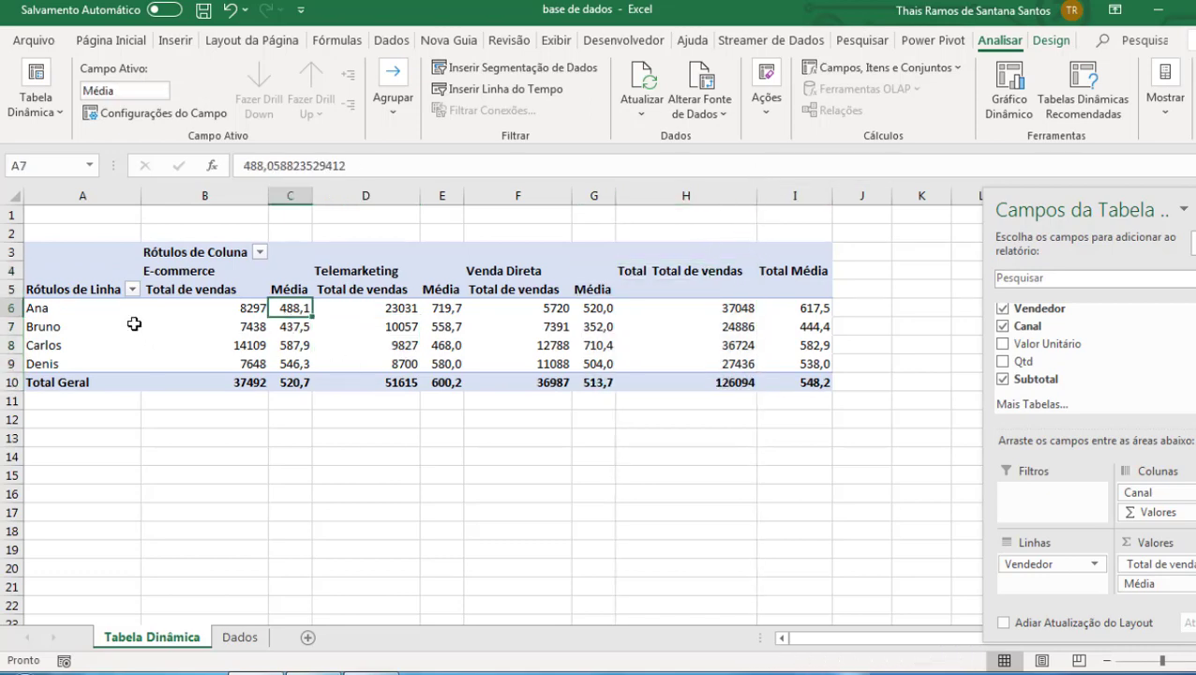
left_click(178, 260)
left_click(348, 329)
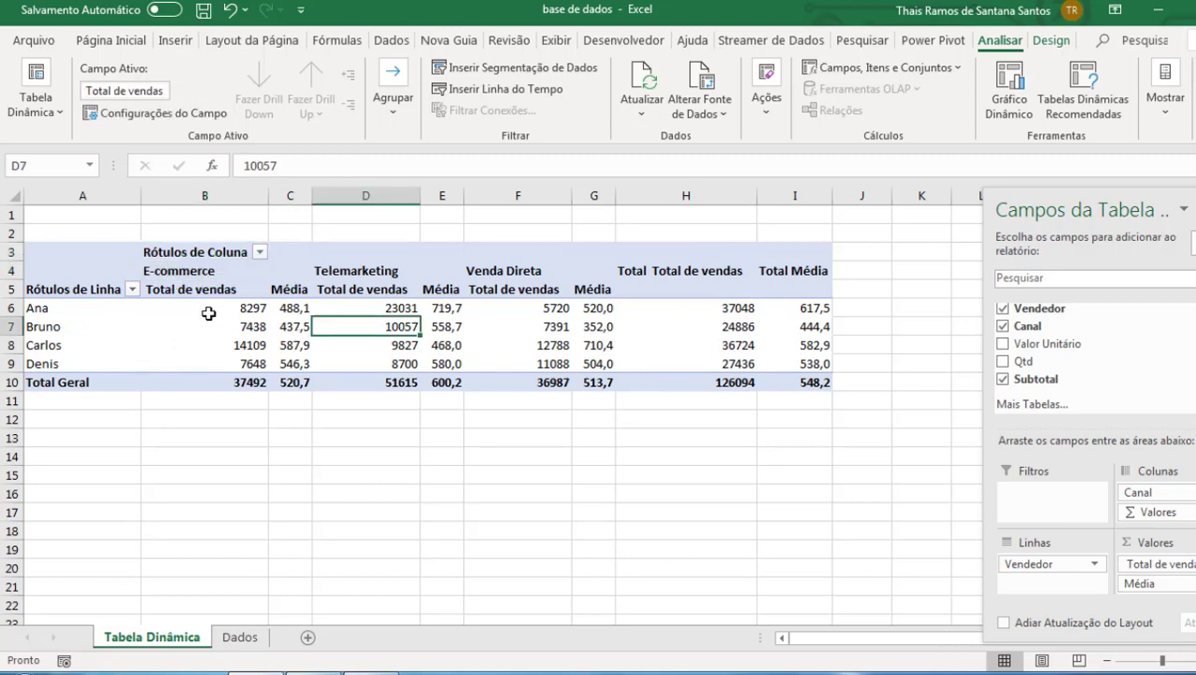
Center all the PivotTable's values horizontally in B6:I10, including the grand totals.
left_click_drag(239, 307, 793, 388)
left_click(110, 40)
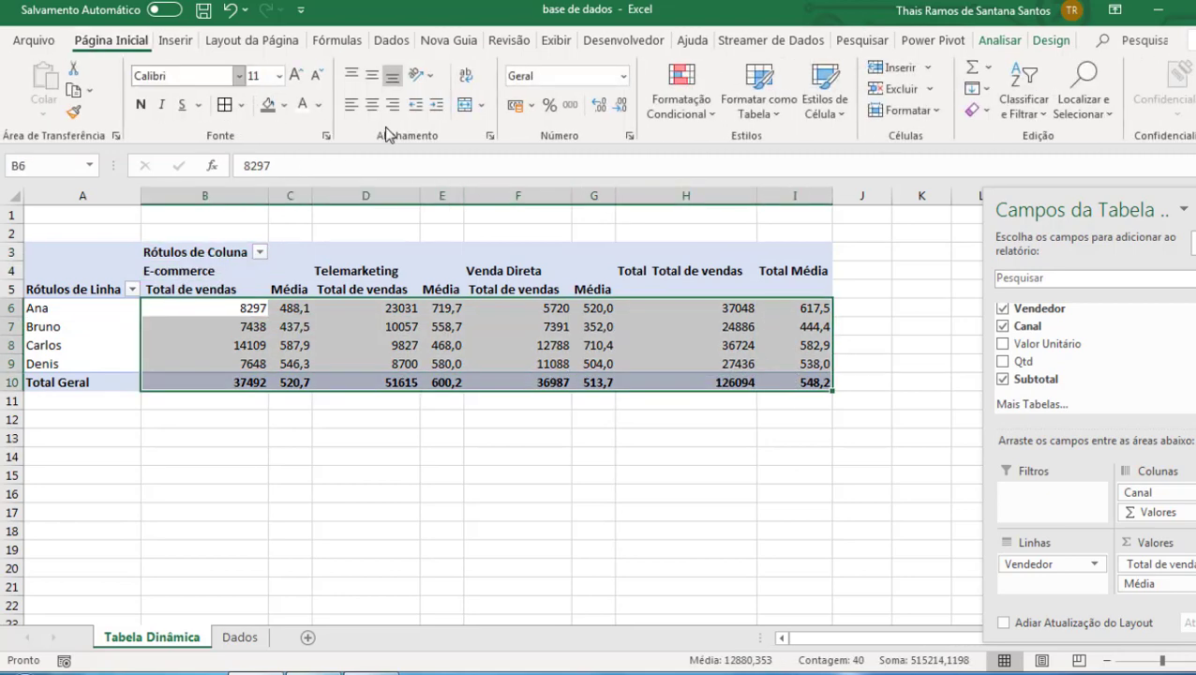
left_click(373, 105)
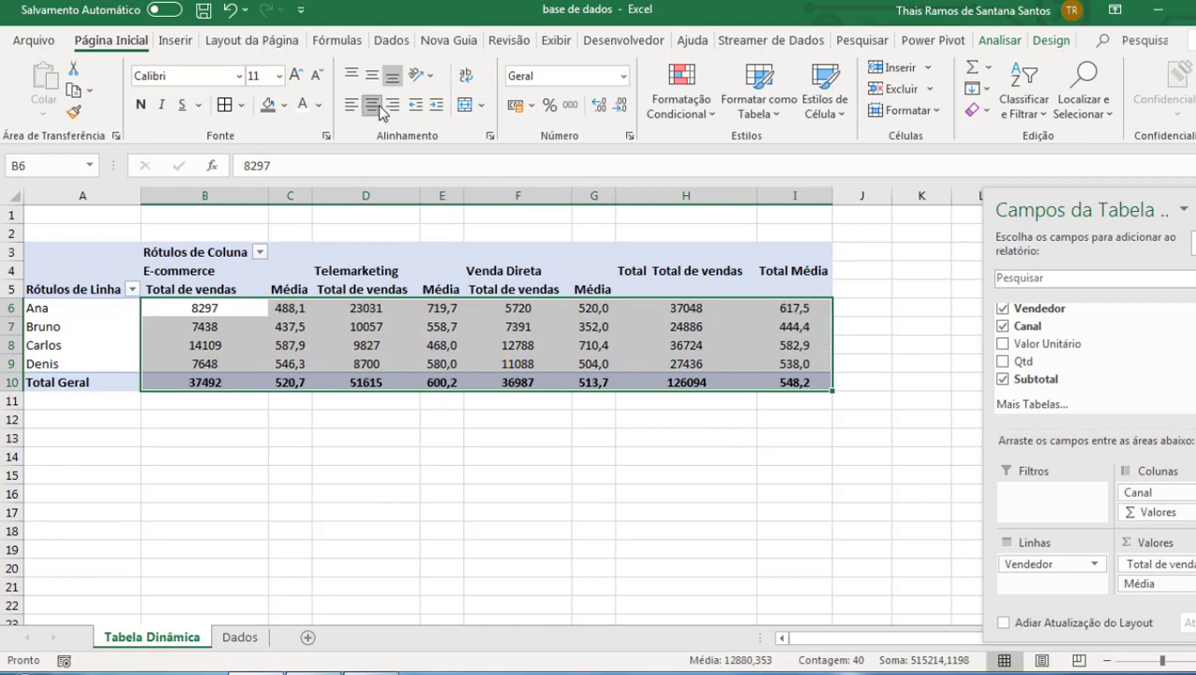
left_click(193, 292)
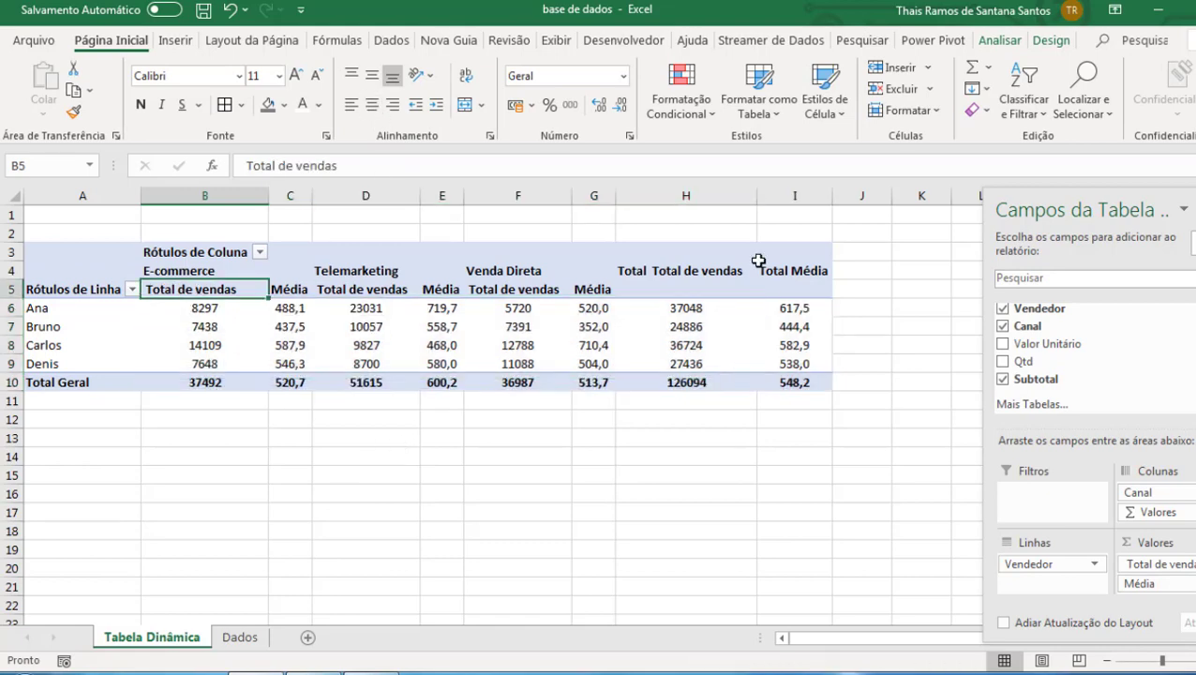
Review the analysis and design tools available for the PivotTable.
left_click(226, 325)
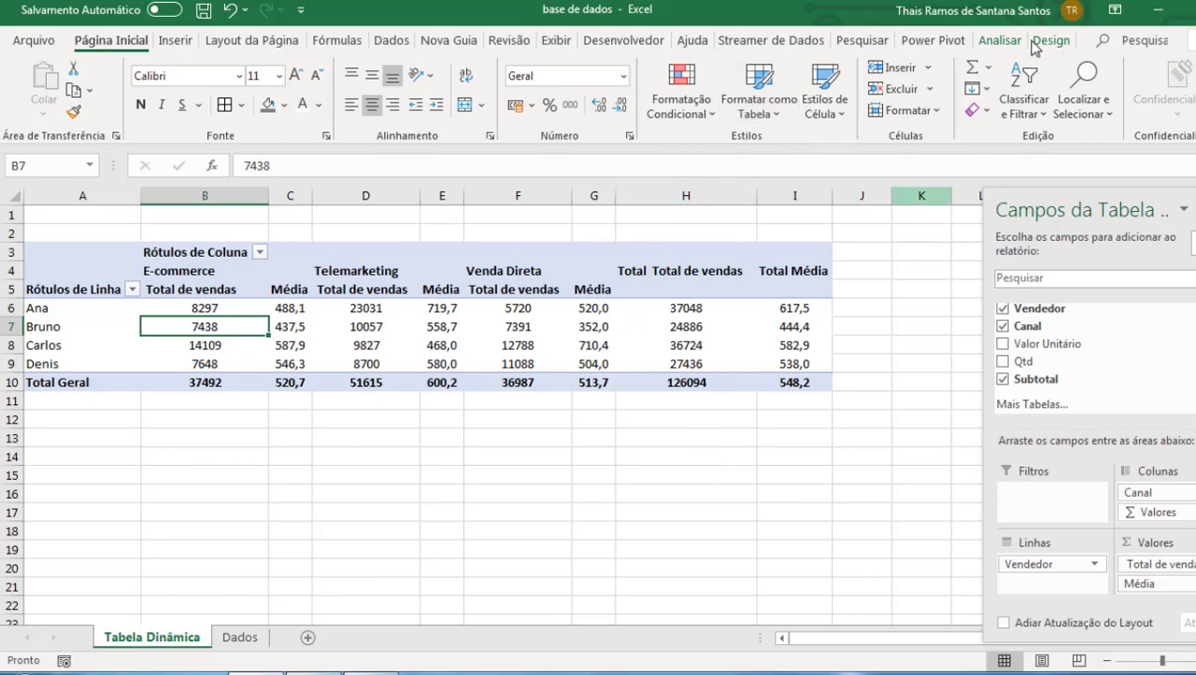
left_click(996, 41)
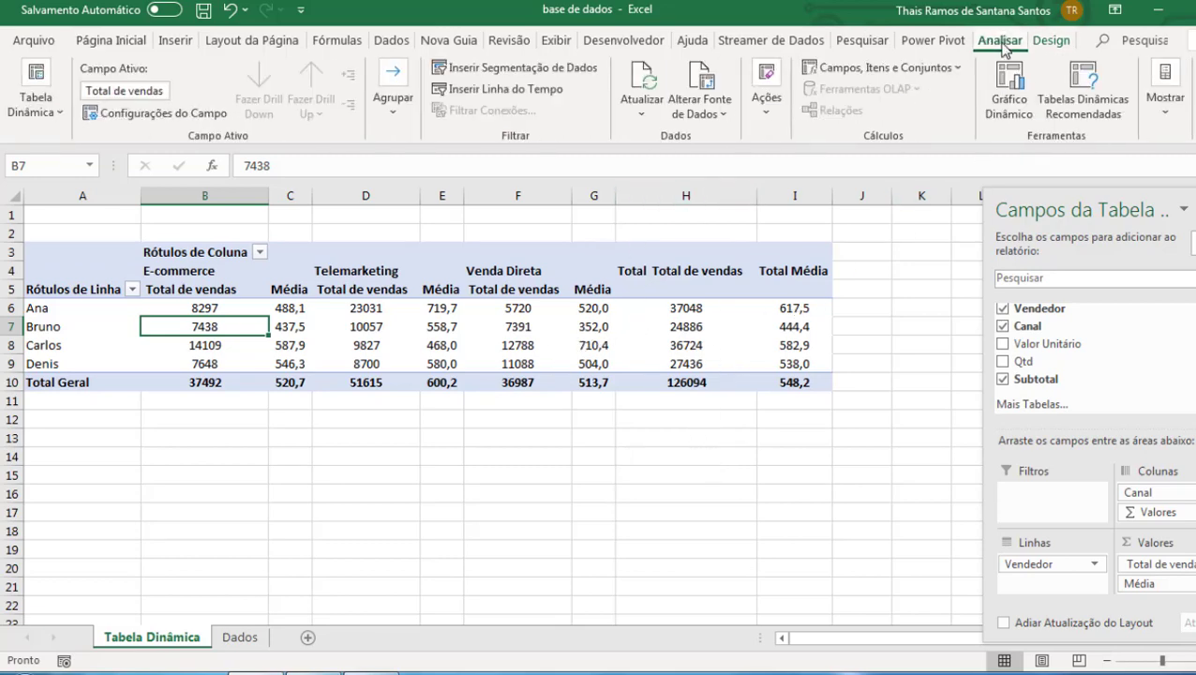
left_click(1050, 43)
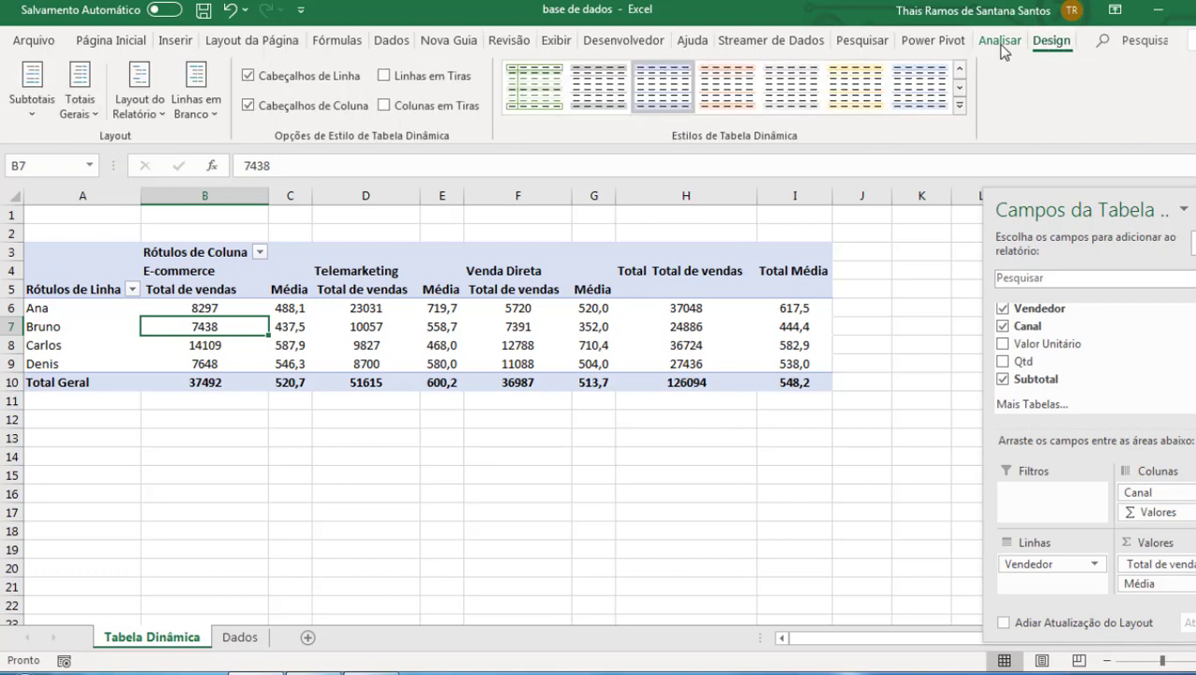
left_click(1002, 45)
left_click(1040, 44)
left_click(1001, 43)
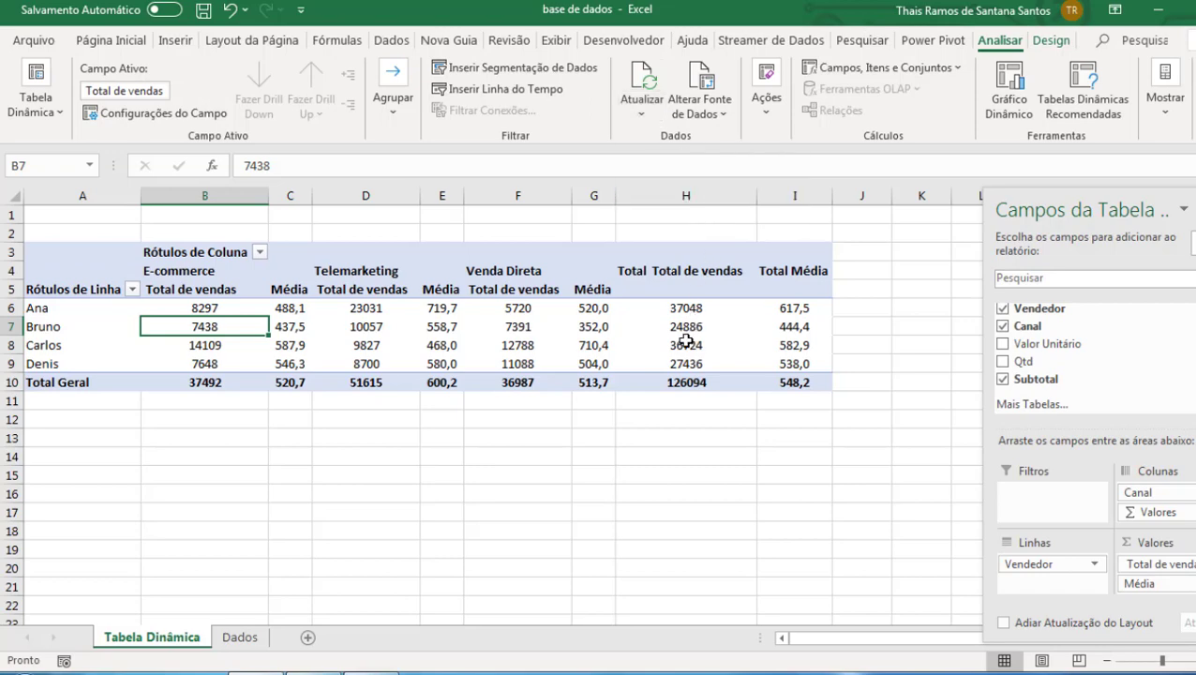
Select a cell outside the PivotTable and one inside it to compare the available tools, and briefly visit the Dados sheet.
mouse_move(686, 341)
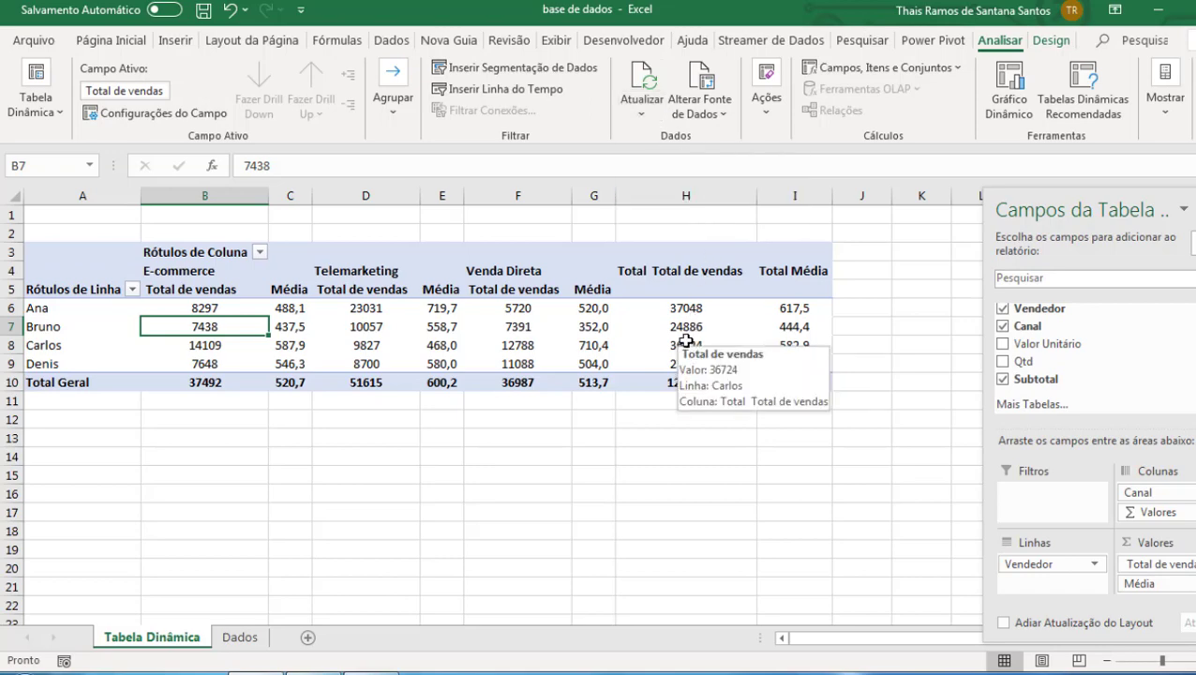
left_click(441, 419)
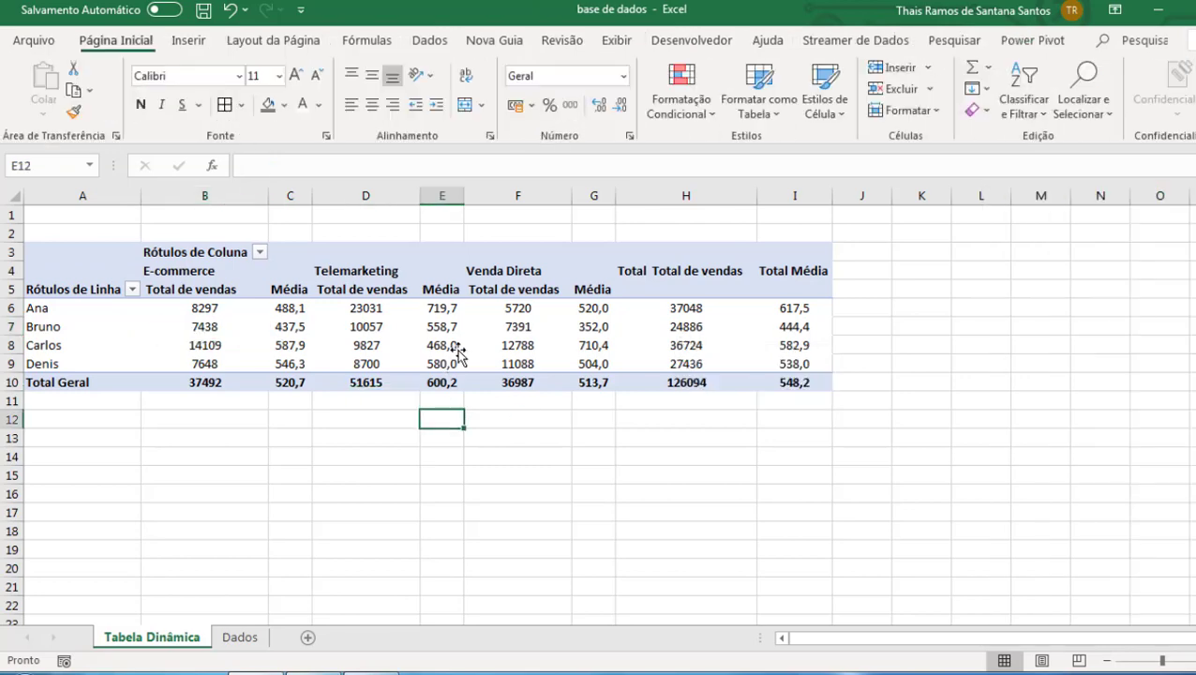
left_click(442, 345)
left_click(234, 638)
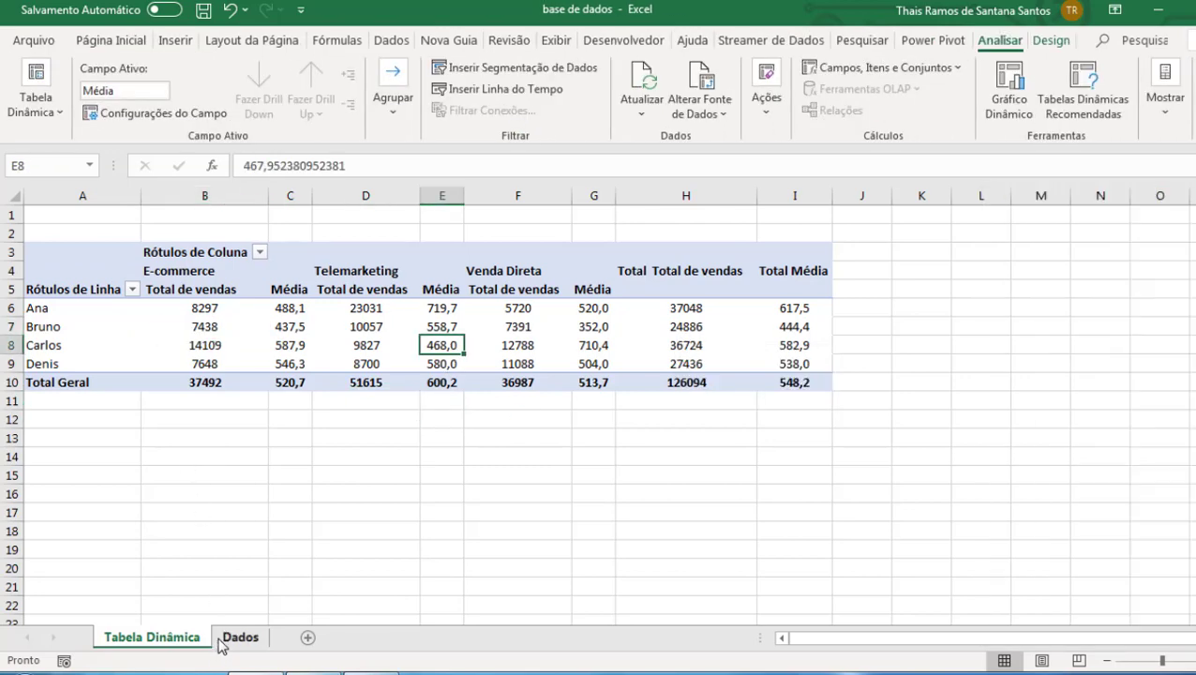
left_click(150, 640)
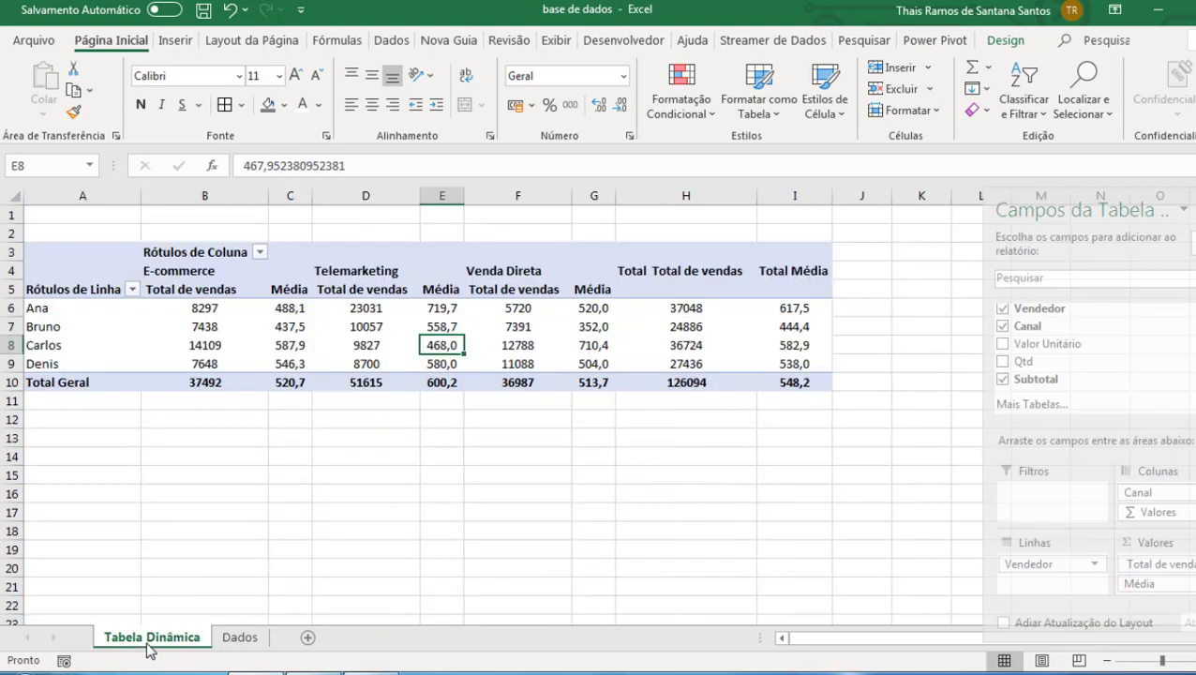
left_click(222, 343)
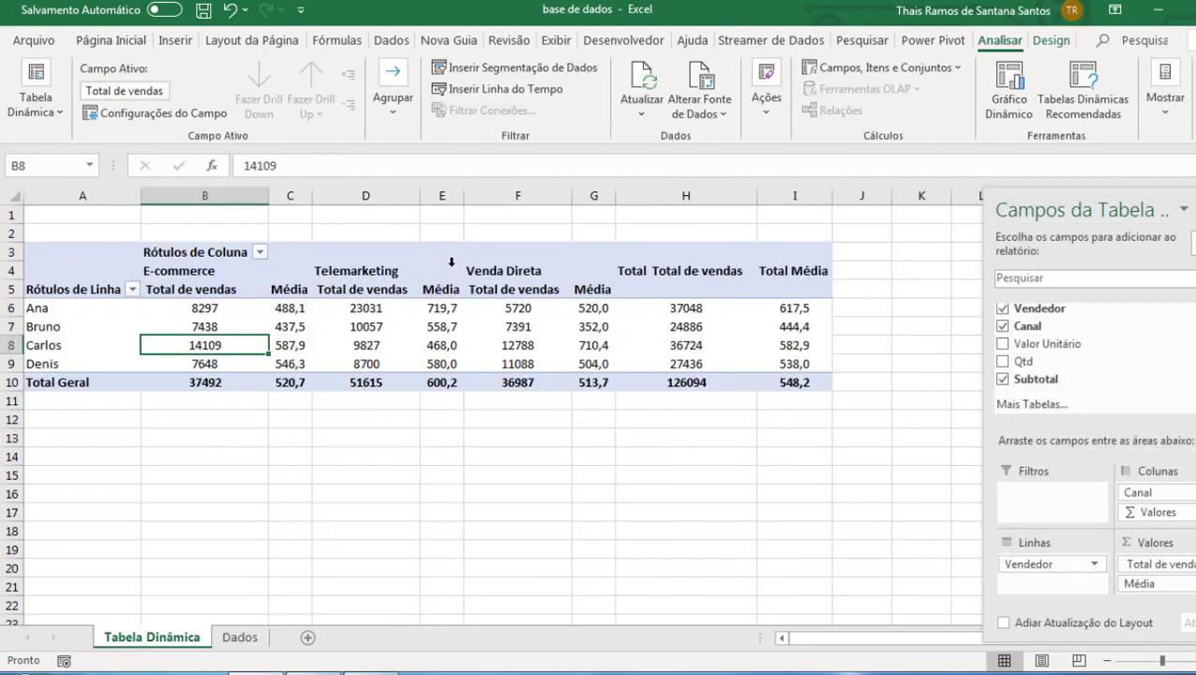
left_click(369, 344)
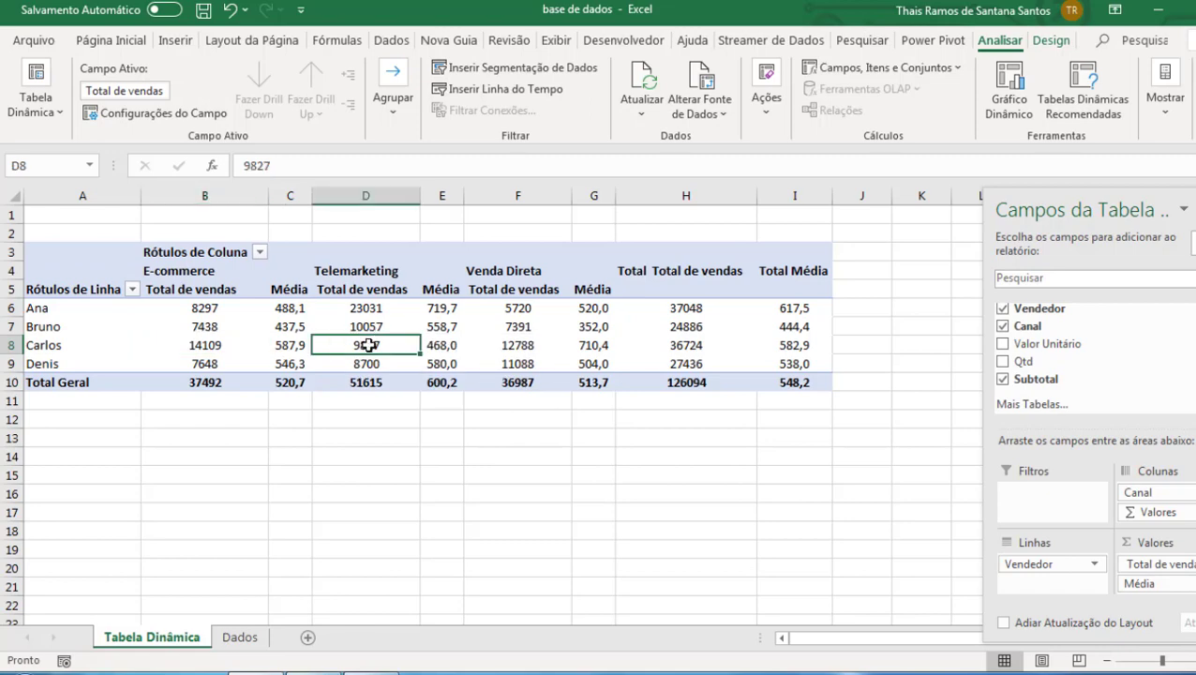
Add a new record in row 232, directly below the last row of the Dados table, with the date 30/03/2020.
left_click(239, 637)
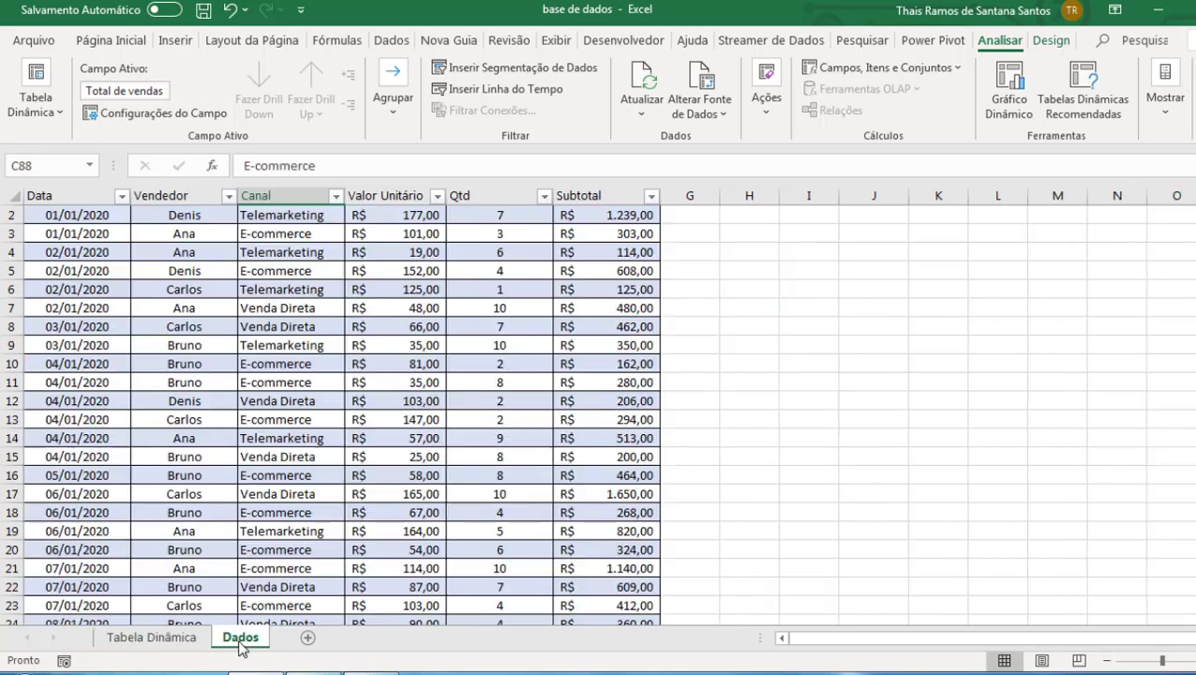
left_click(161, 364)
scroll(150, 418, "down", 14)
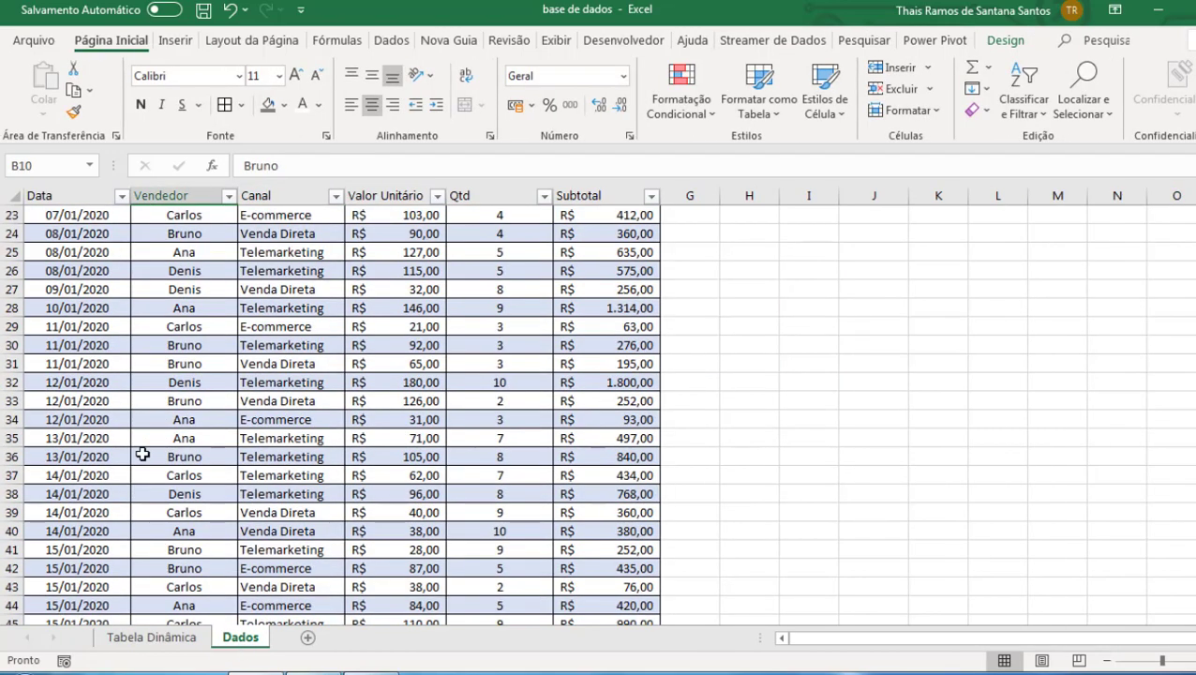
left_click_drag(80, 457, 80, 475)
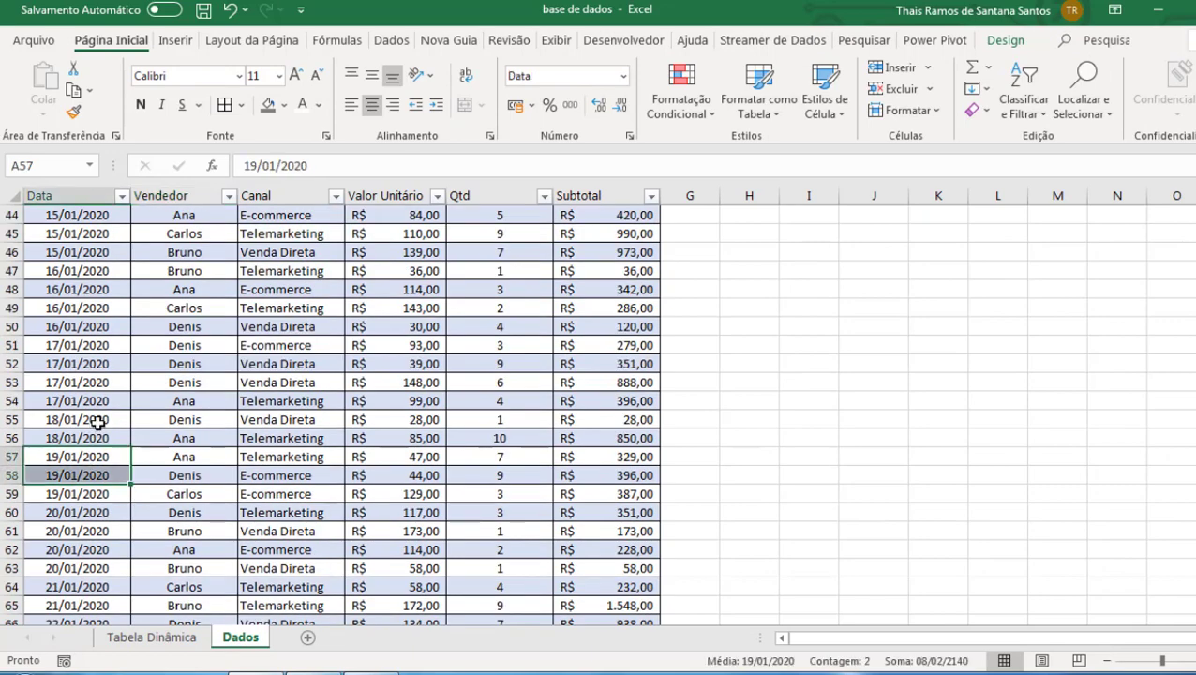
key("ctrl+Down")
scroll(126, 523, "down", 3)
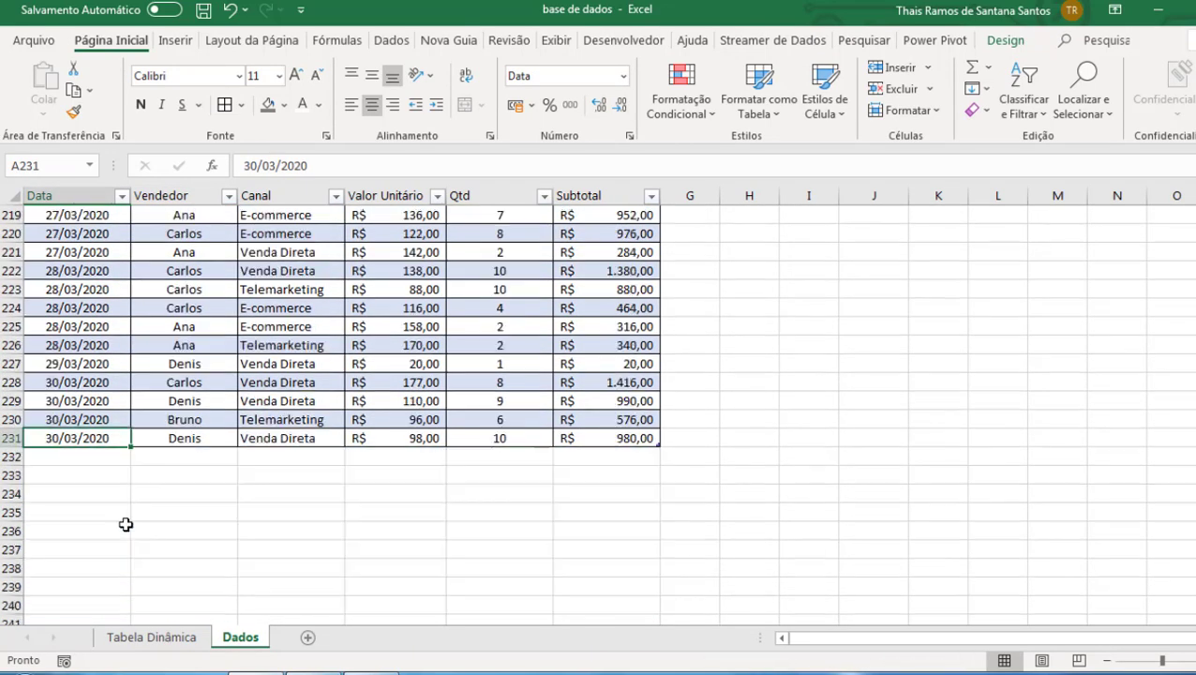
left_click(82, 458)
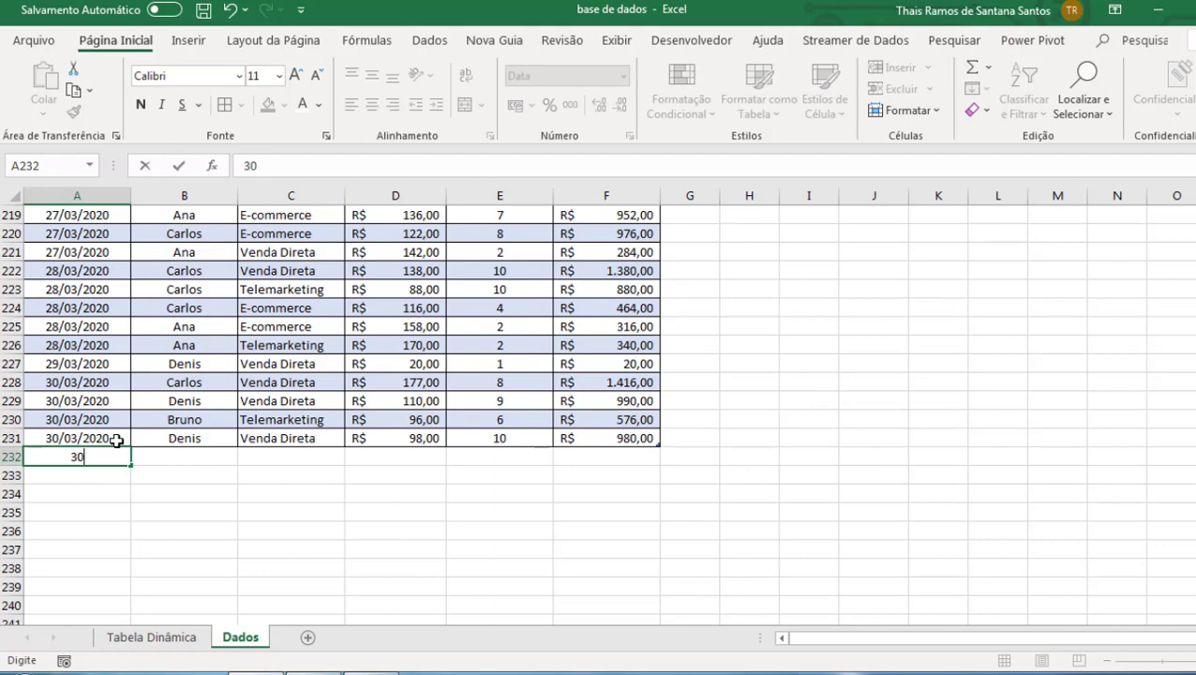
key("Page_Down")
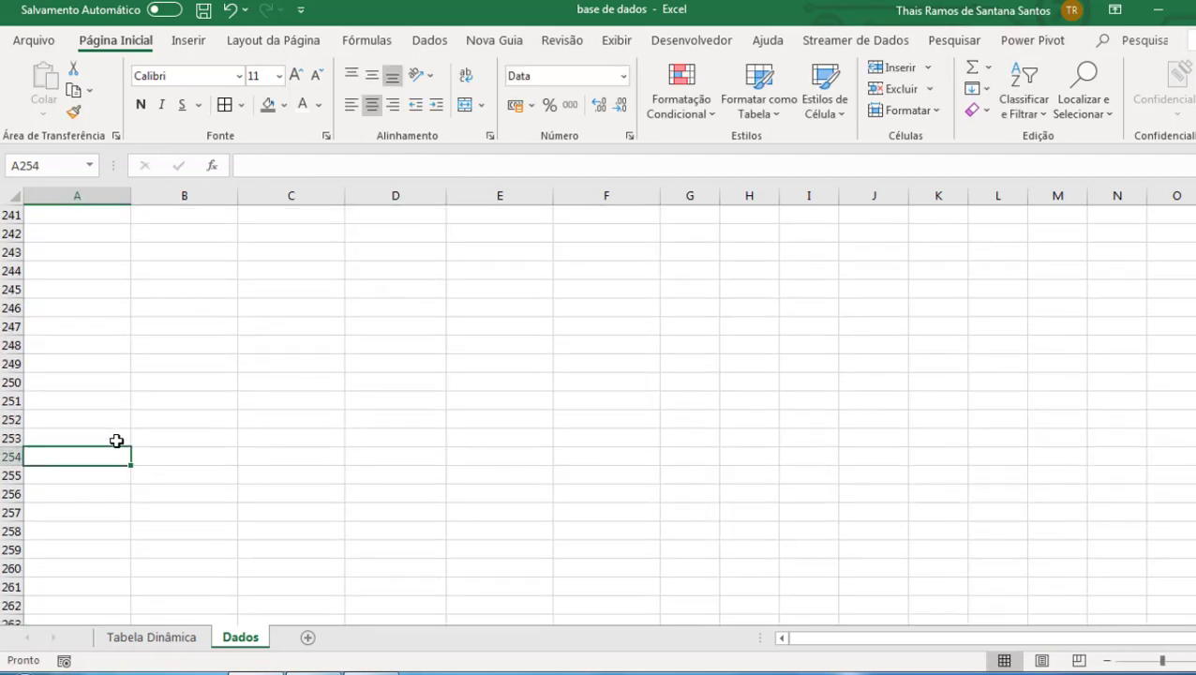
scroll(135, 414, "up", 8)
left_click(107, 494)
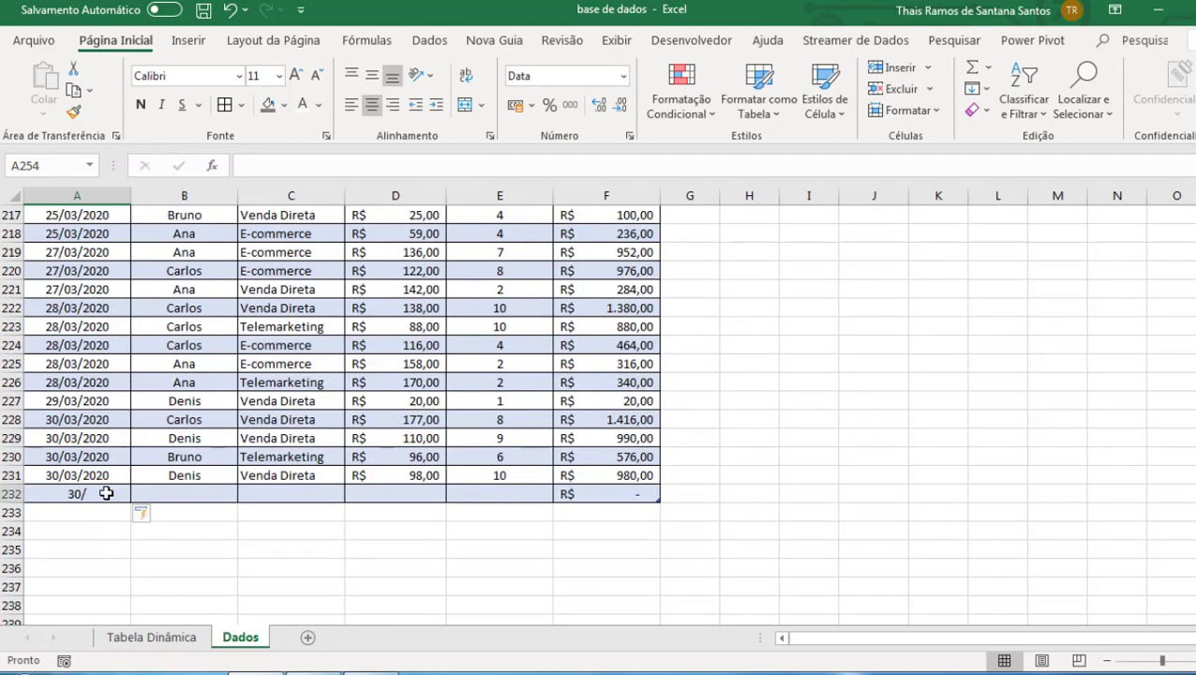
left_click(305, 168)
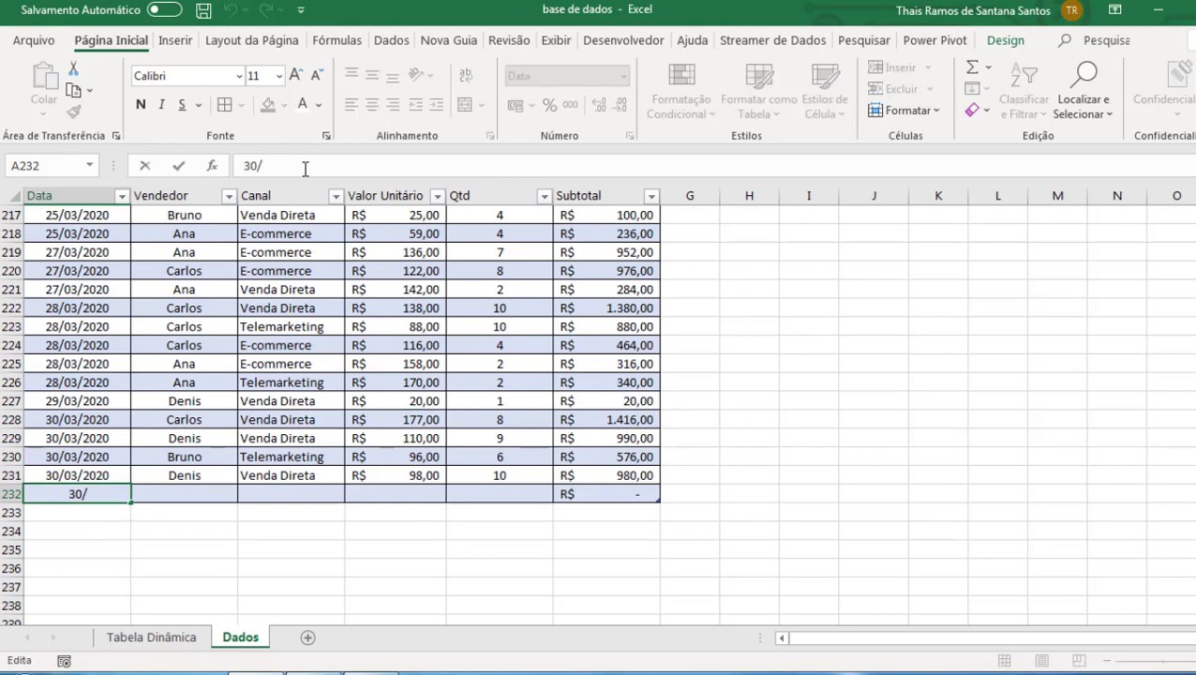
type("03/202")
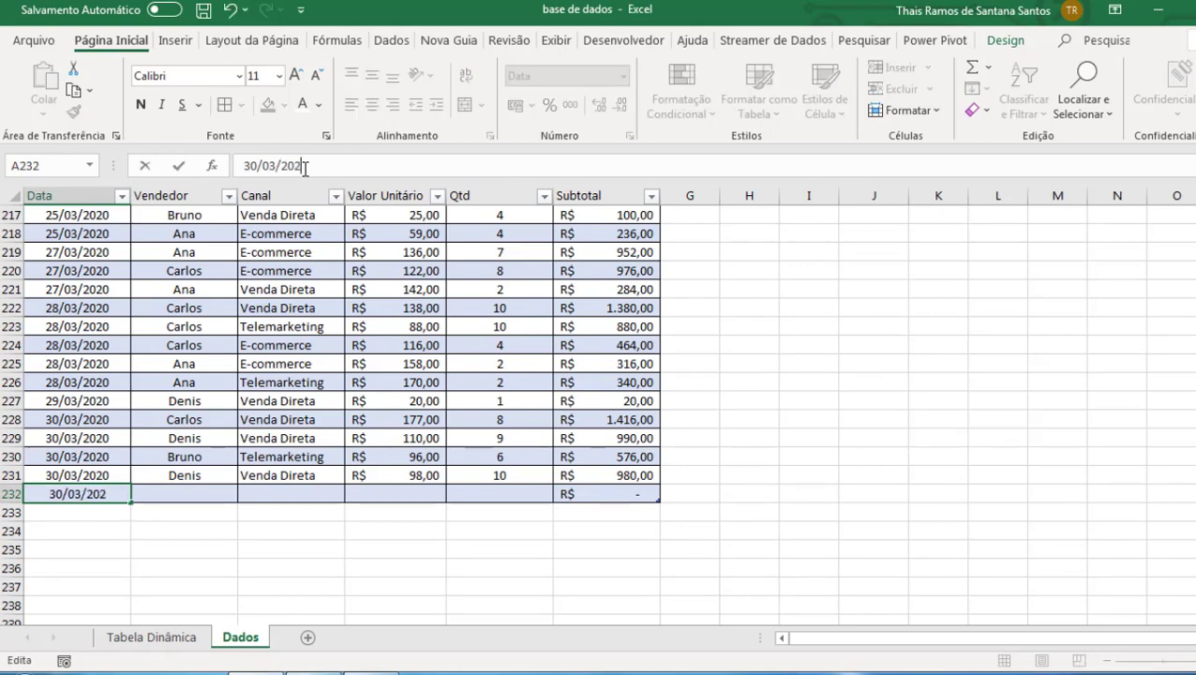
type("0")
Fill the new row's Vendedor with the same seller as row 230 and set its Canal to Telemarketing.
left_click(193, 497)
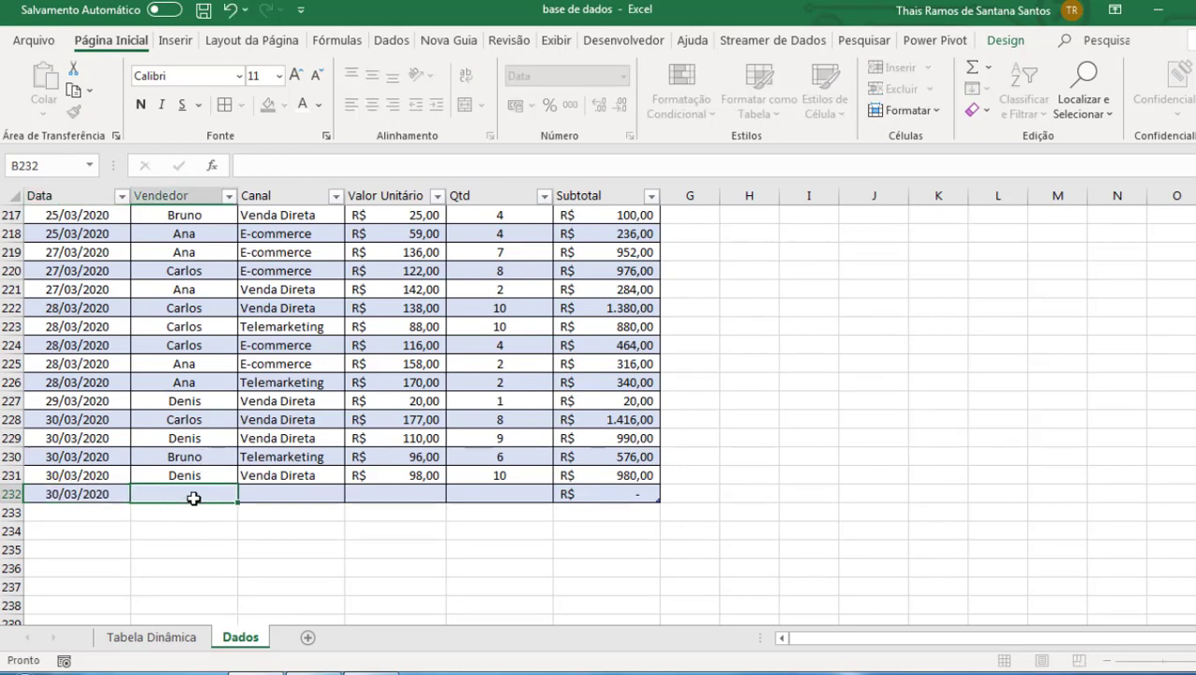
type("B")
left_click(306, 495)
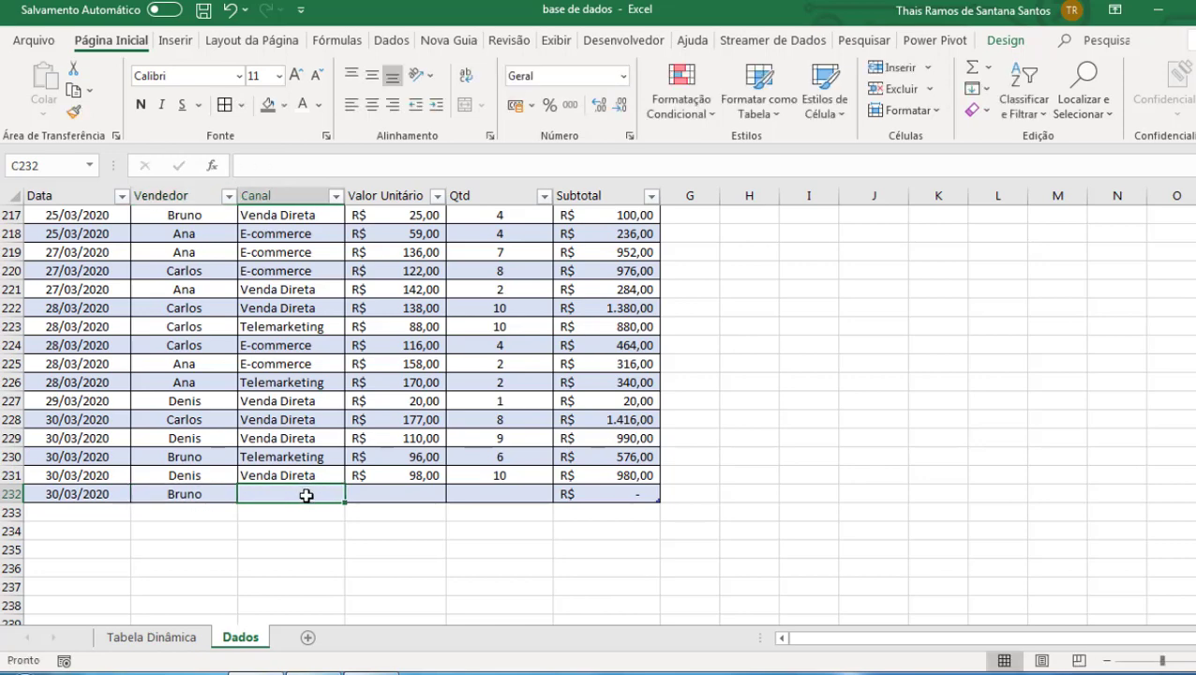
type("T")
Set the new row's Valor Unitário to 150 and its Qtd to 200.
left_click(403, 494)
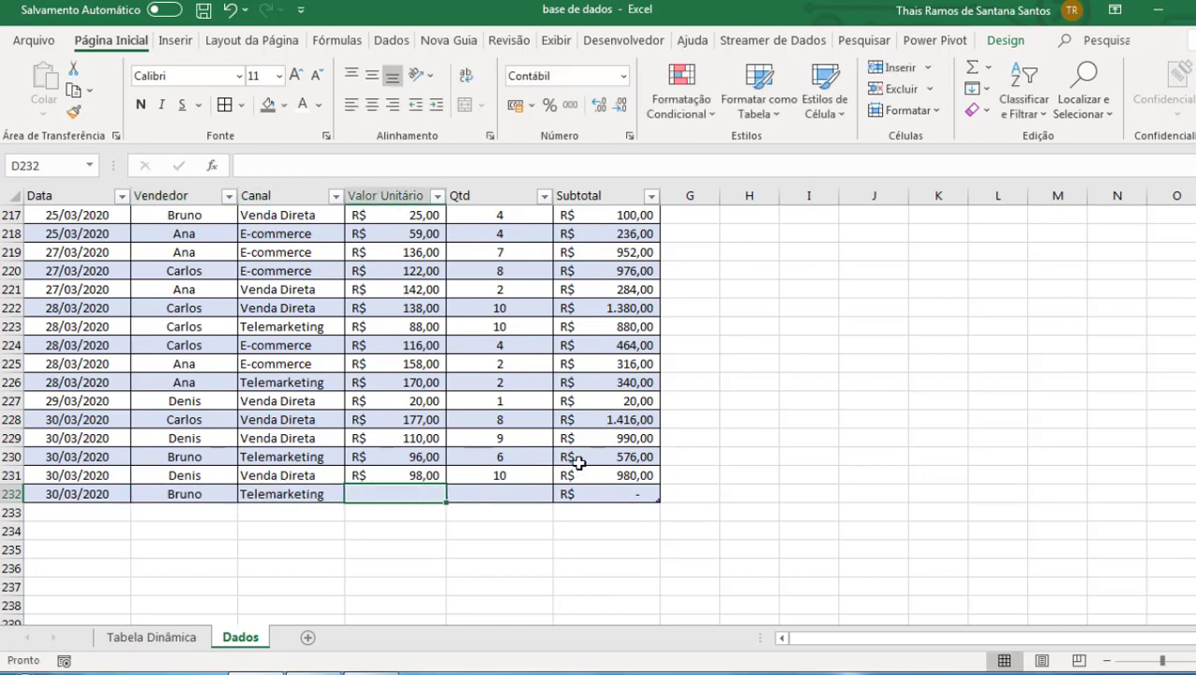
type("150")
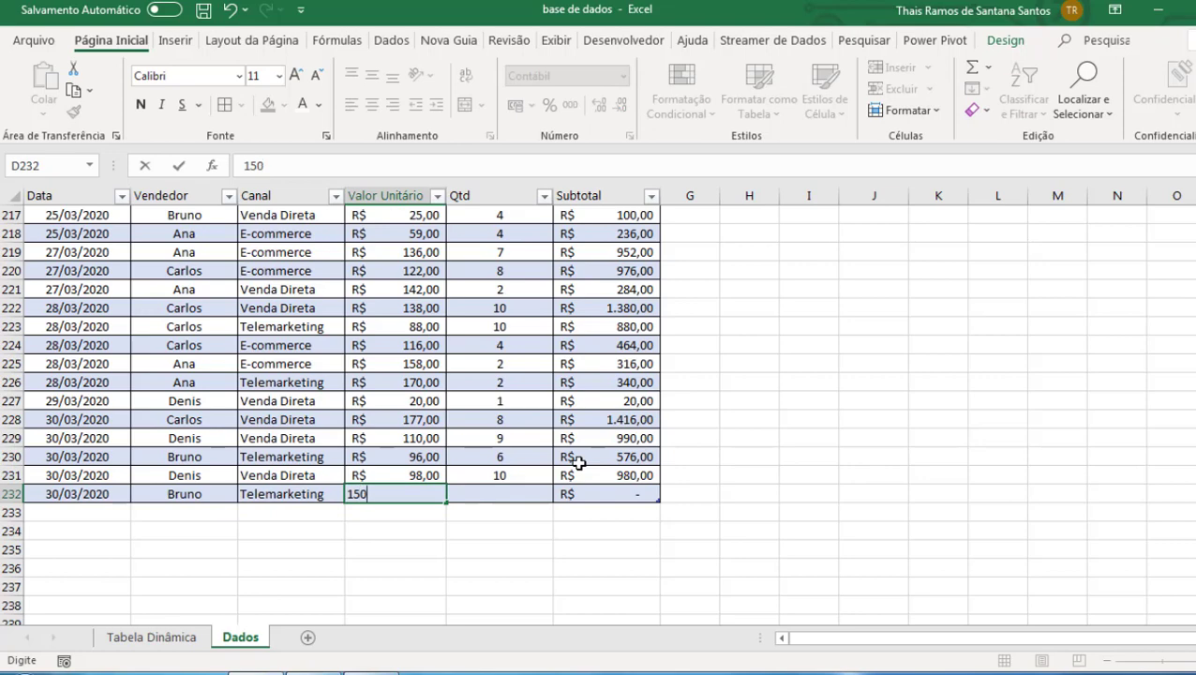
key("Tab")
type("200")
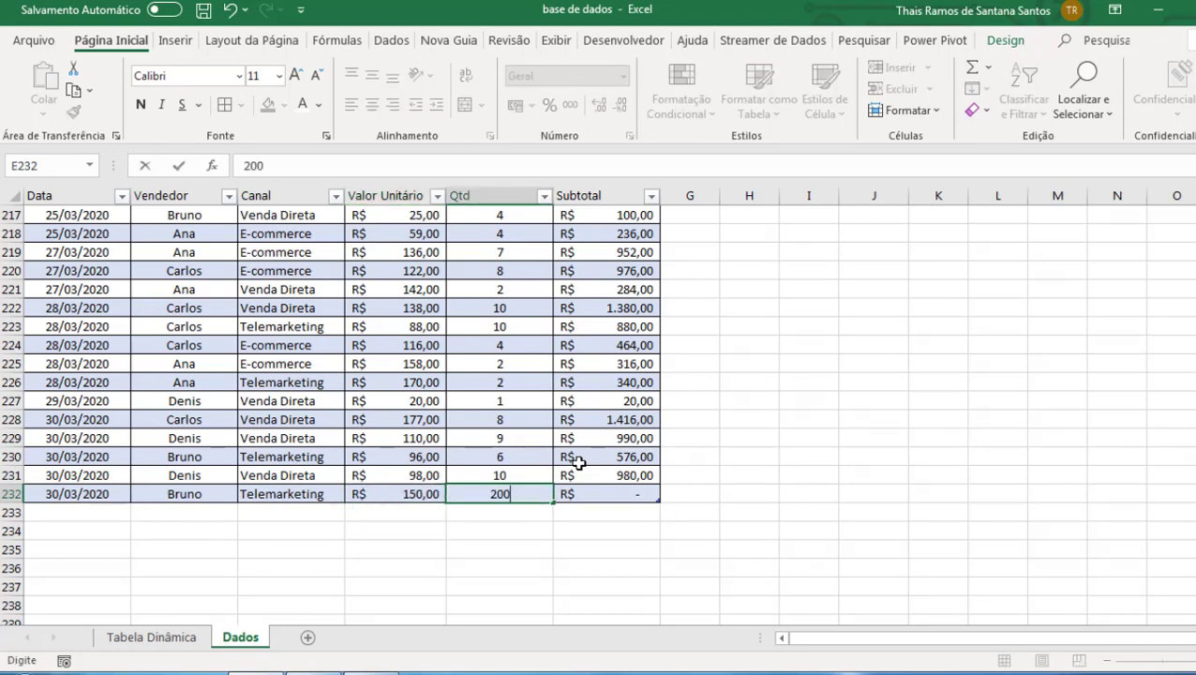
key("Return")
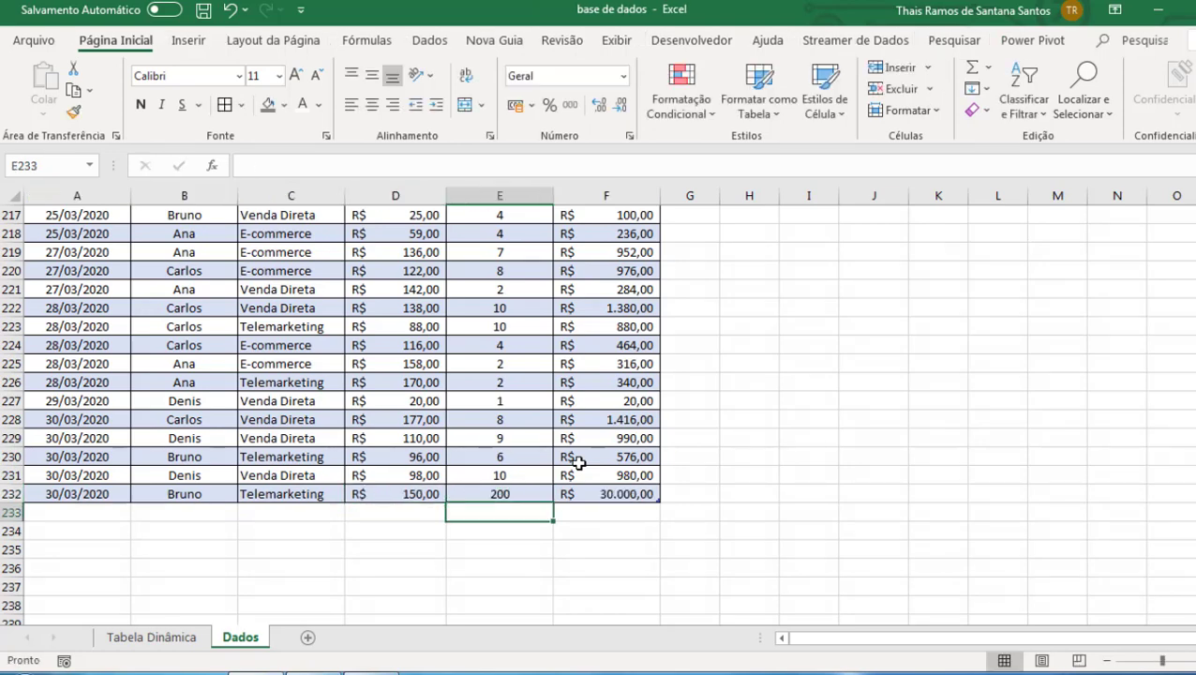
Refresh the PivotTable on the Tabela Dinâmica sheet so it includes the record added to the Dados table.
left_click(192, 642)
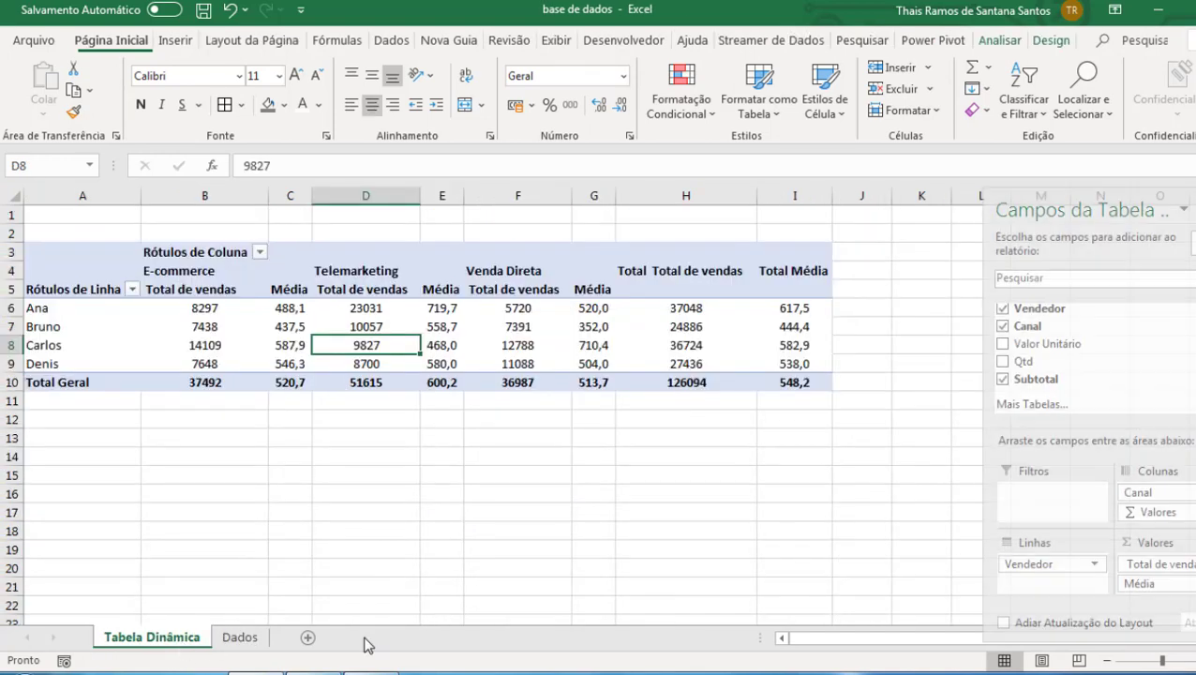
left_click(454, 320)
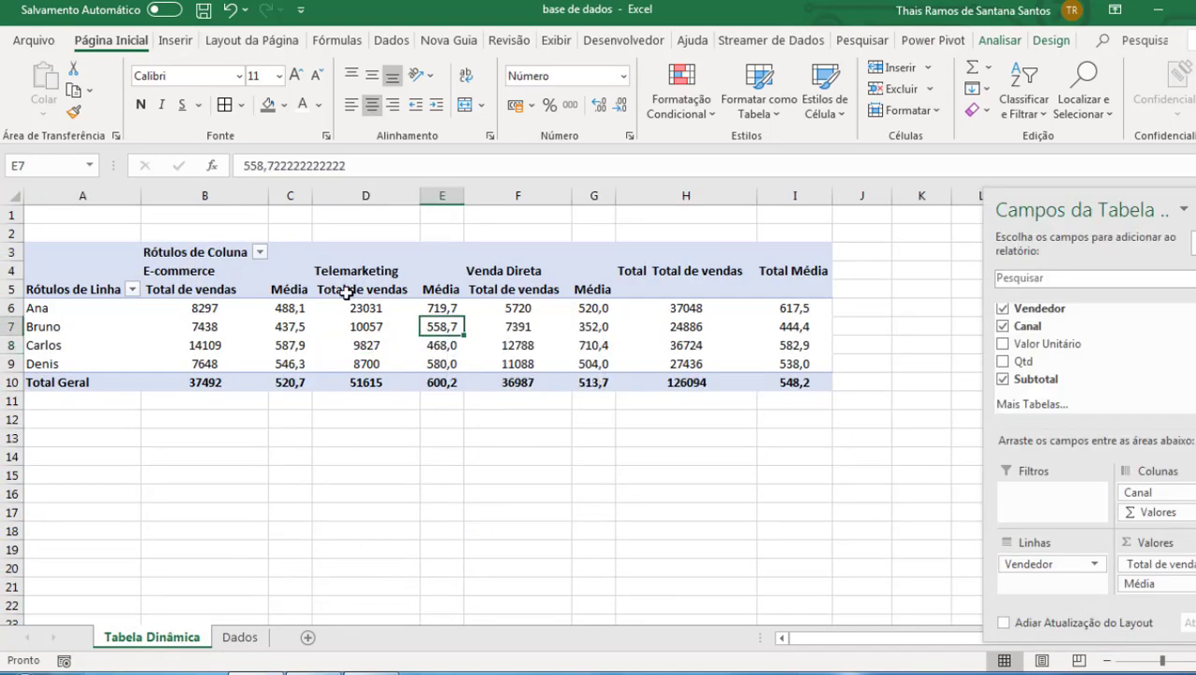
left_click(366, 344)
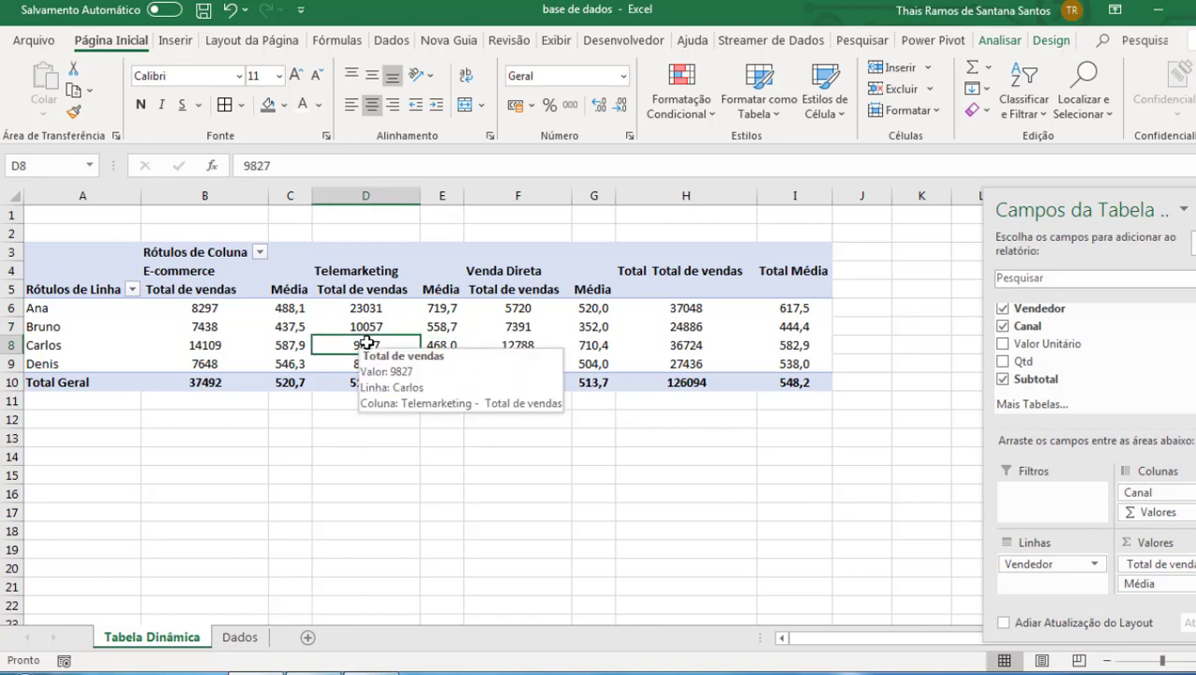
left_click(999, 40)
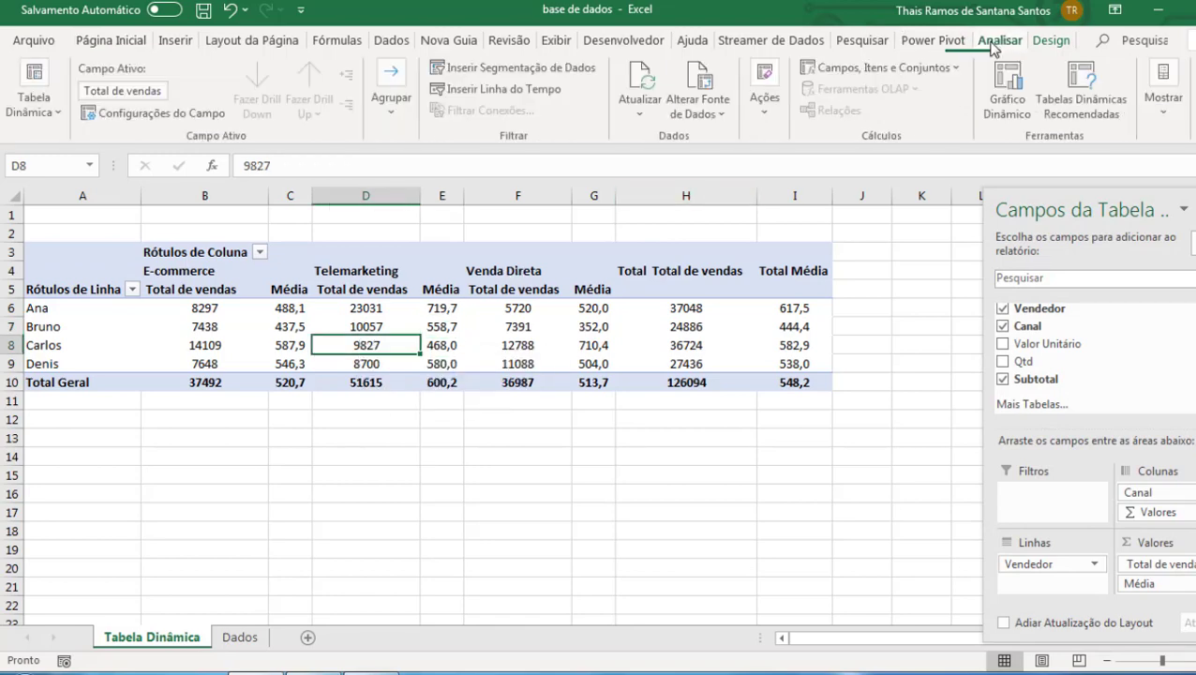
left_click(645, 113)
left_click(658, 165)
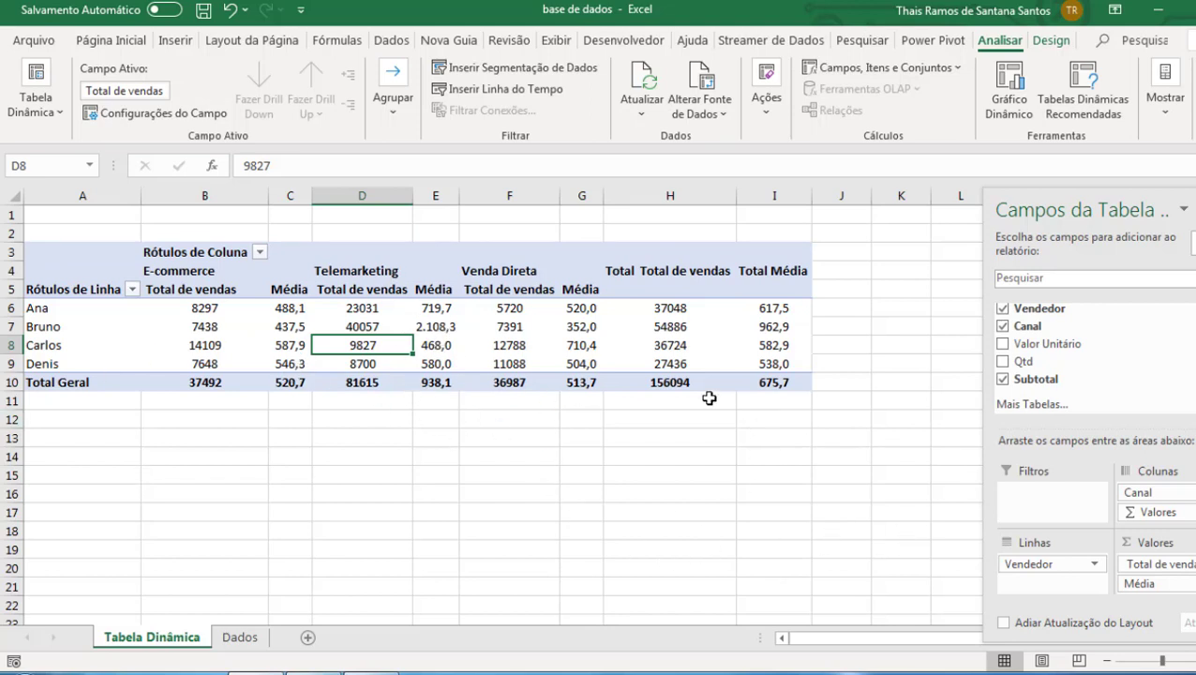
Move the Canal field from the PivotTable's columns to its rows, nested beneath Vendedor.
left_click(195, 324)
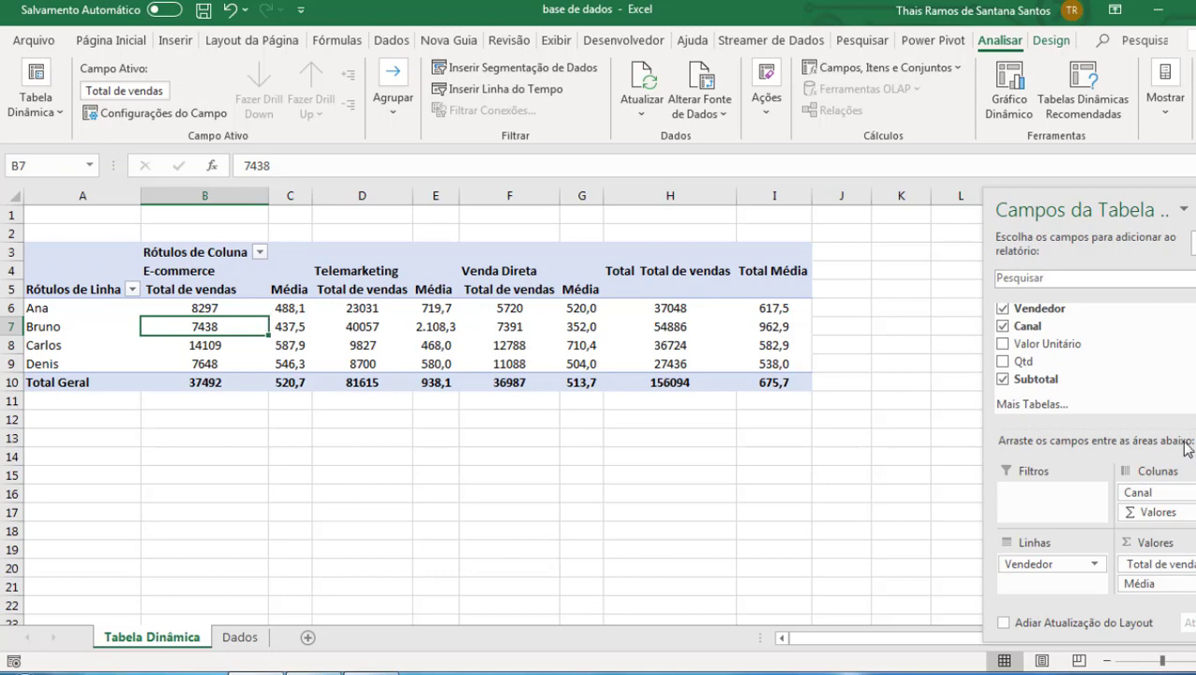
left_click_drag(1027, 327, 511, 344)
left_click(390, 323)
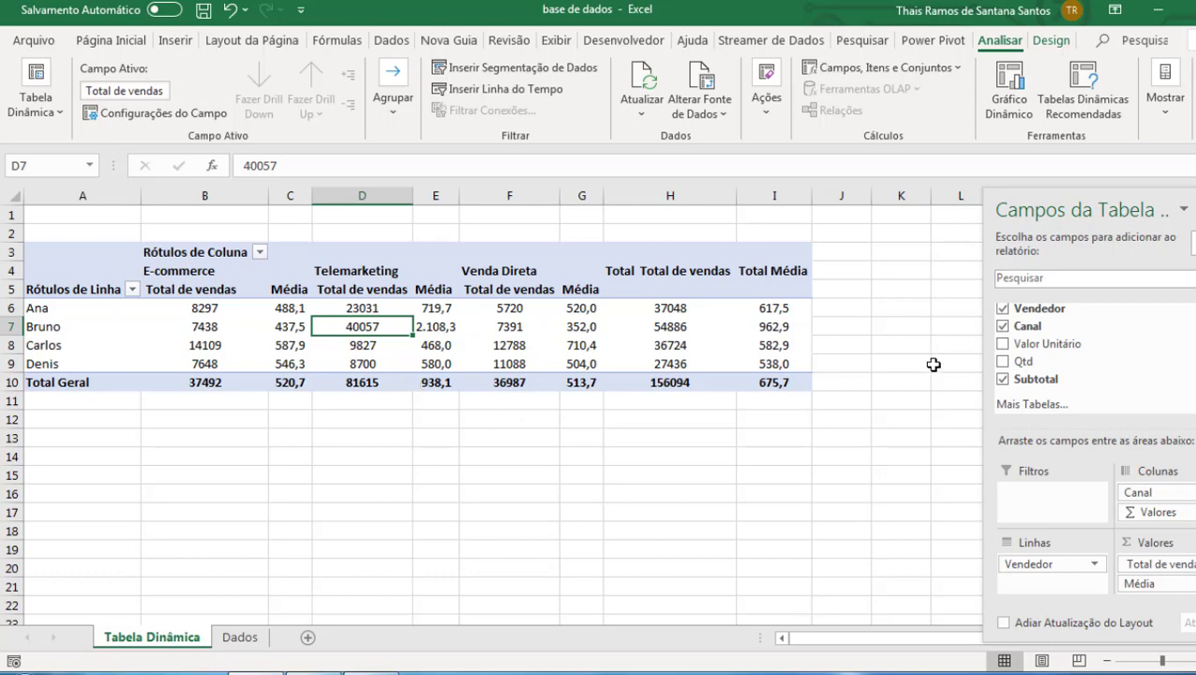
left_click(1004, 328)
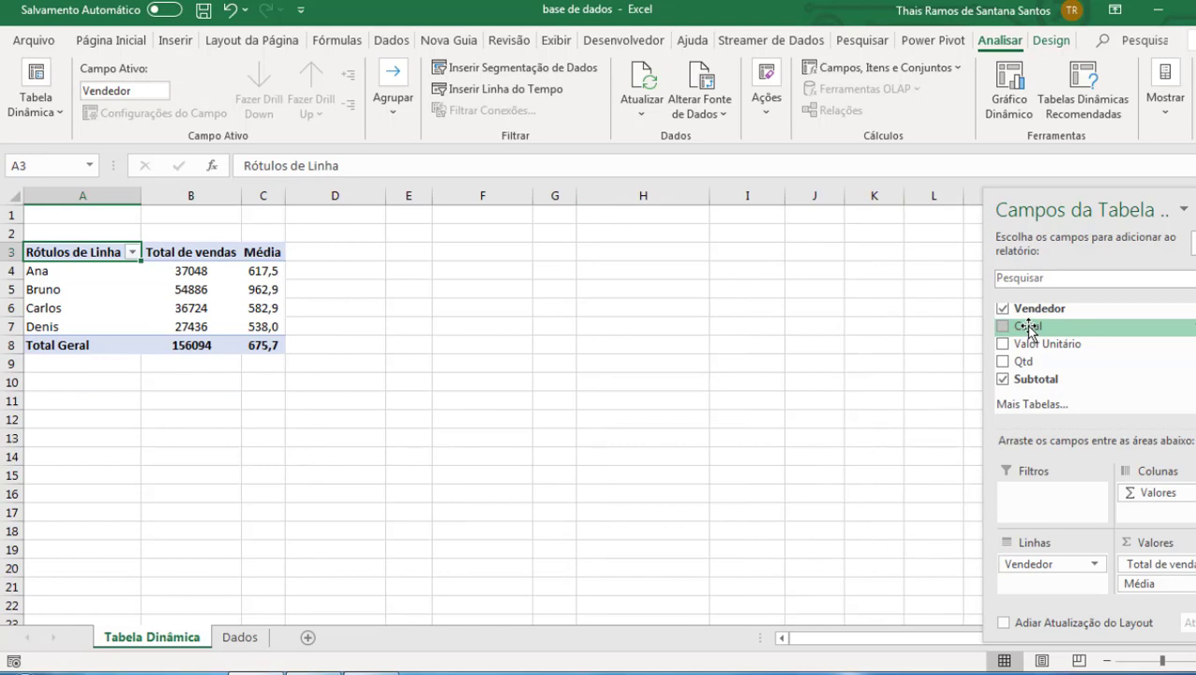
left_click_drag(1028, 328, 1040, 589)
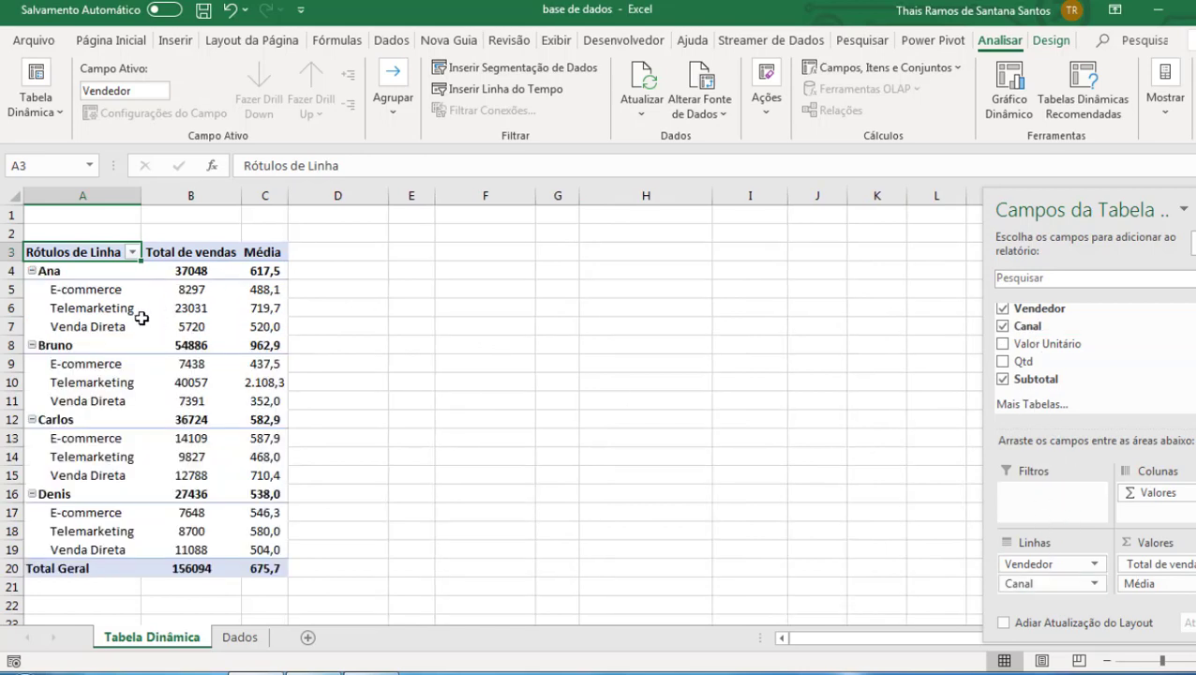
Examine the first seller's group in the PivotTable, comparing the overall total with the sales total and average of each channel.
left_click(97, 290)
left_click(71, 271)
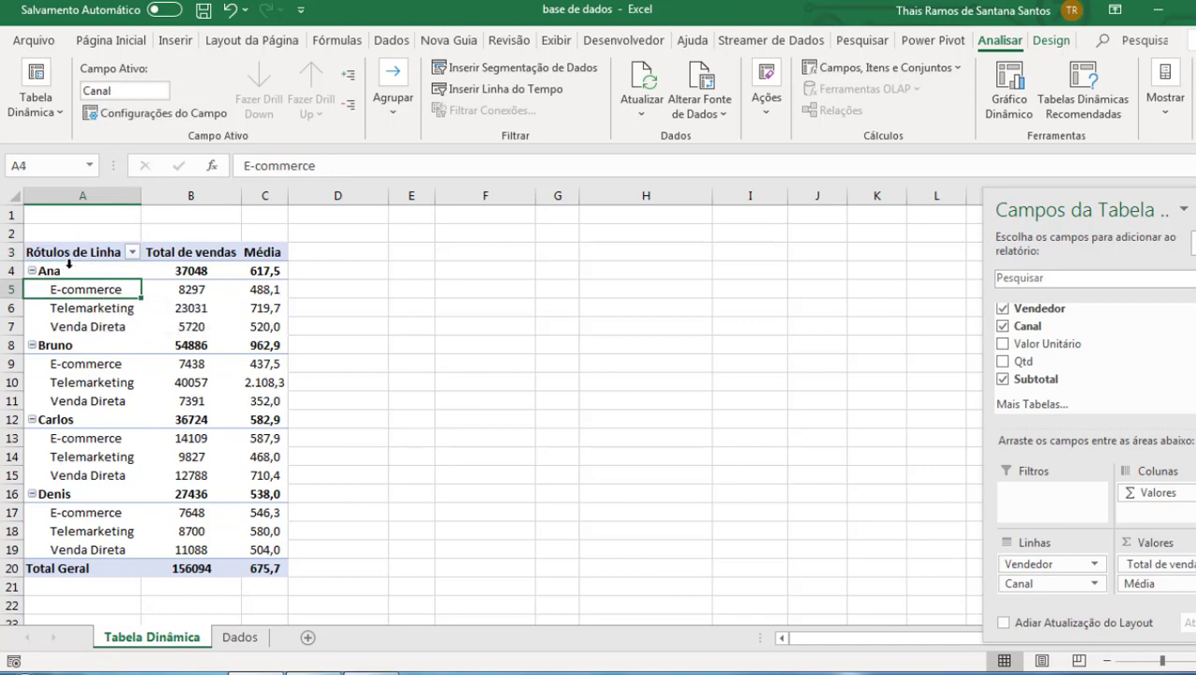
left_click(61, 308)
left_click(82, 291)
left_click(82, 273)
left_click(170, 272)
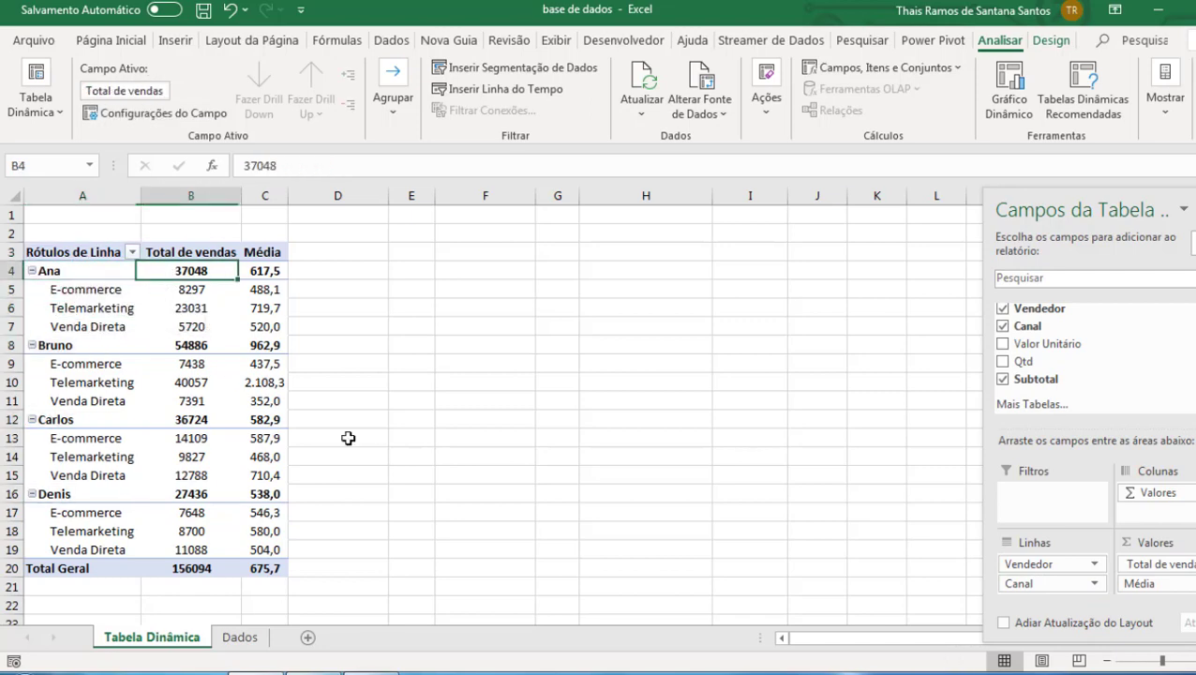
left_click(76, 296)
left_click(59, 272)
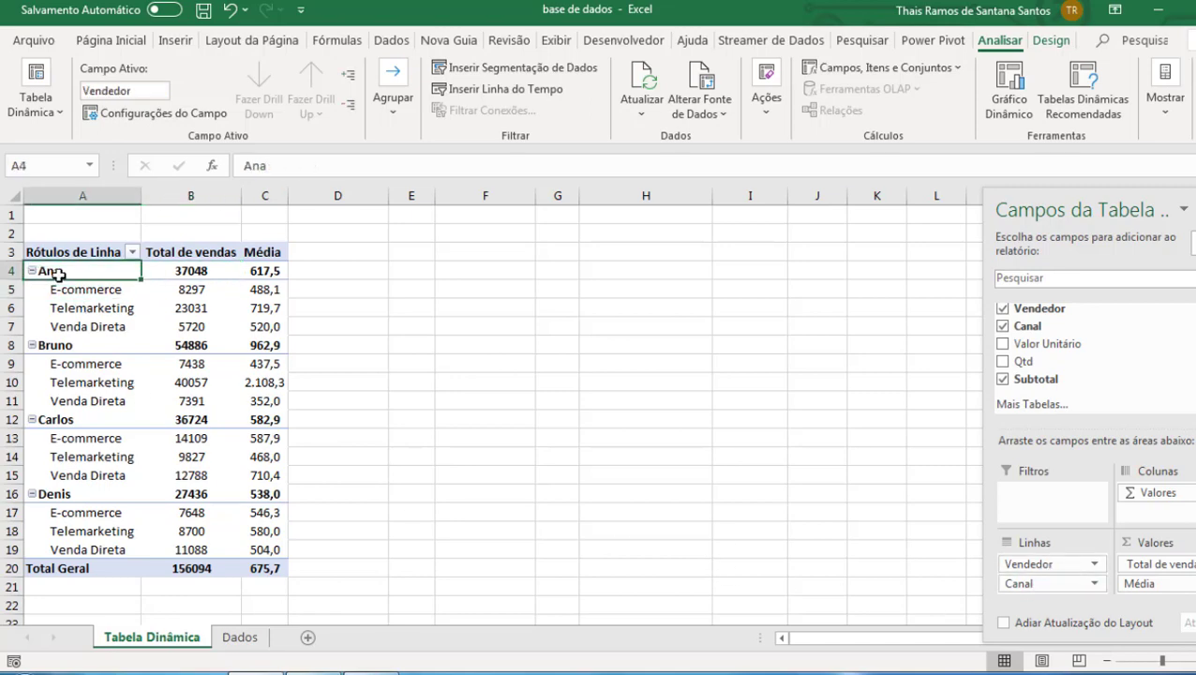
left_click(90, 293)
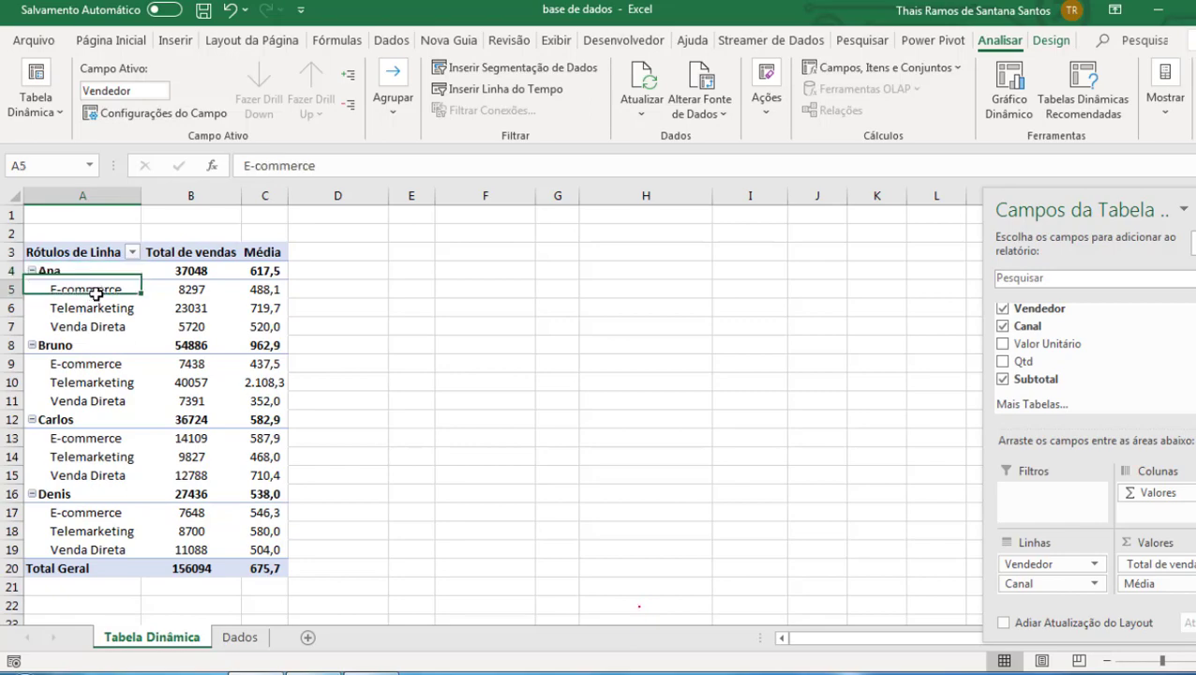
left_click(206, 292)
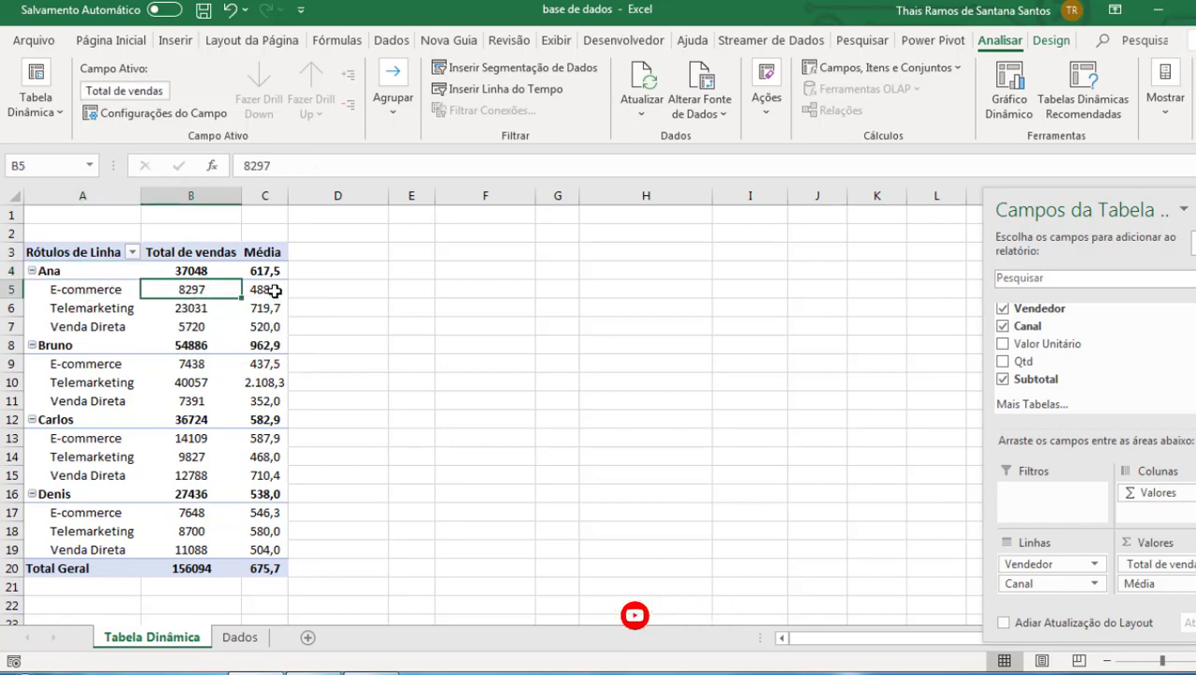
left_click(272, 291)
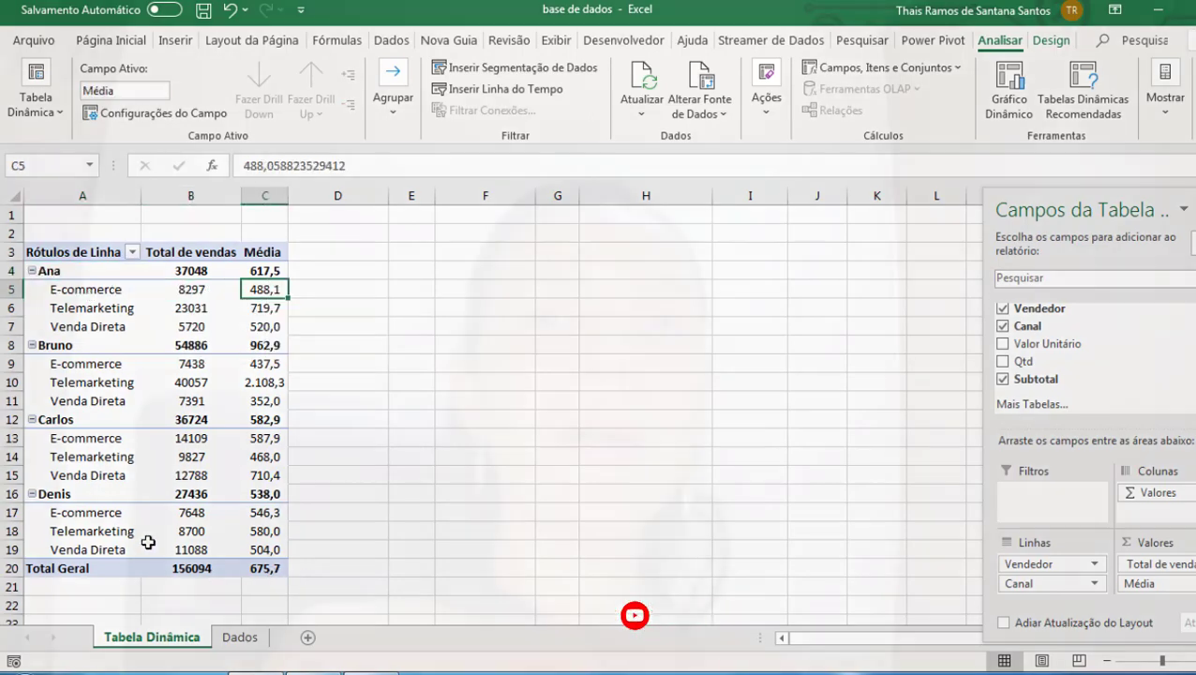